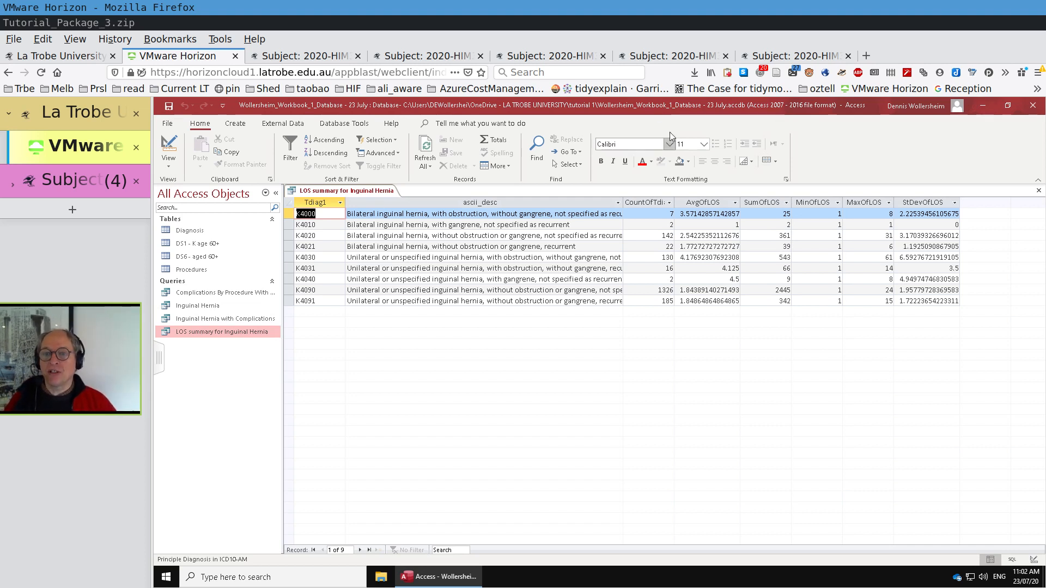
- Sort the LOS summary for Inguinal Hernia by AvgOfLOS from largest to smallest and select the first three rows
left_click(735, 202)
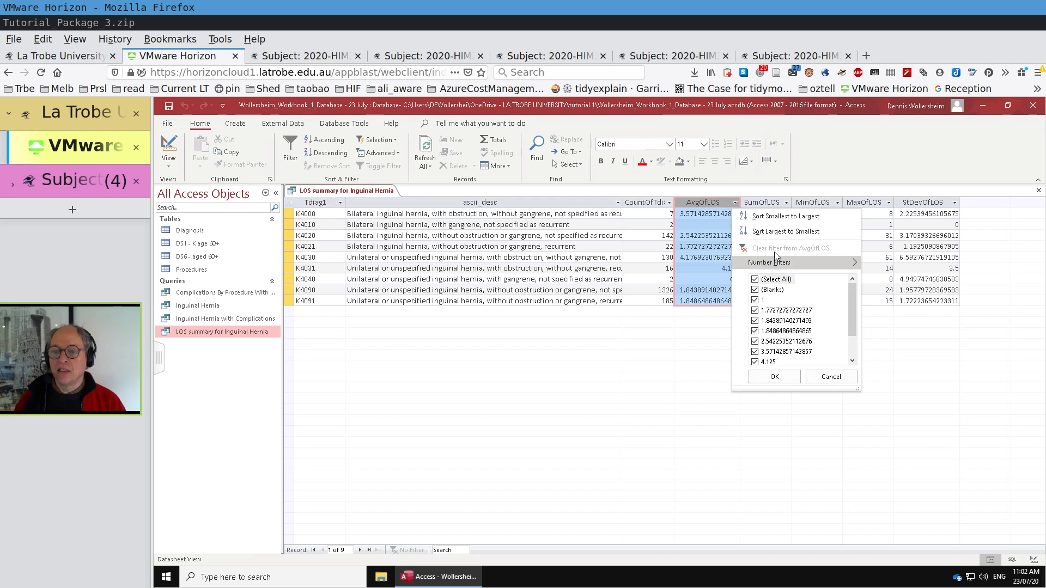
left_click(771, 231)
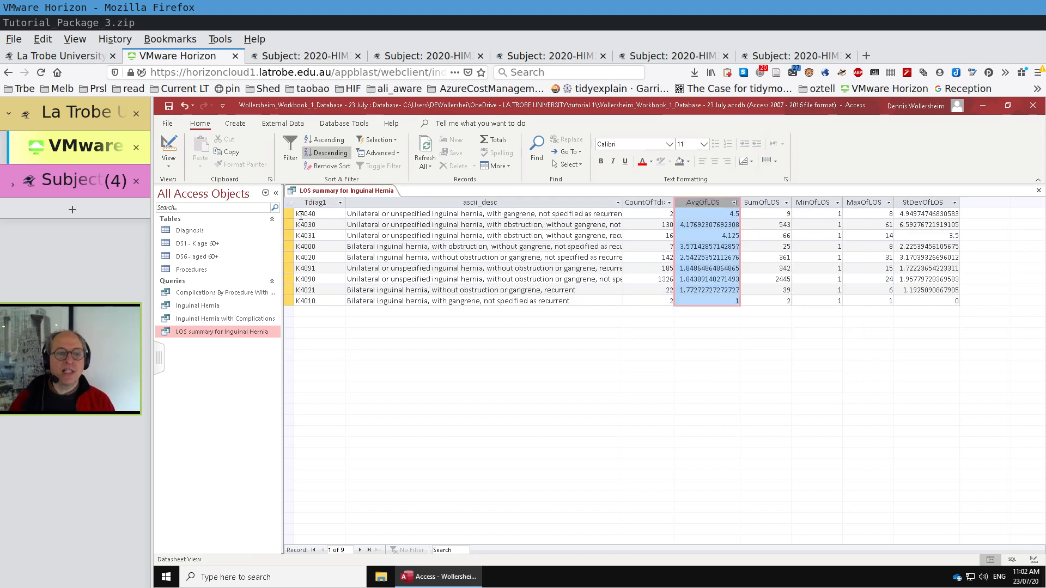
left_click_drag(292, 214, 293, 231)
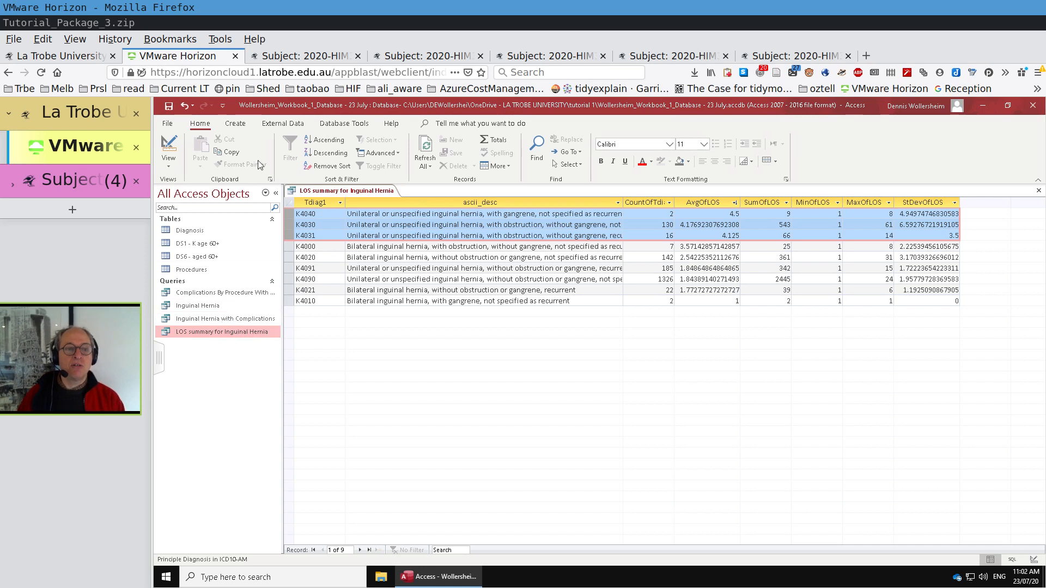
- Create a new query in design view and add the DS1 - K age 60+ table to it
left_click(231, 125)
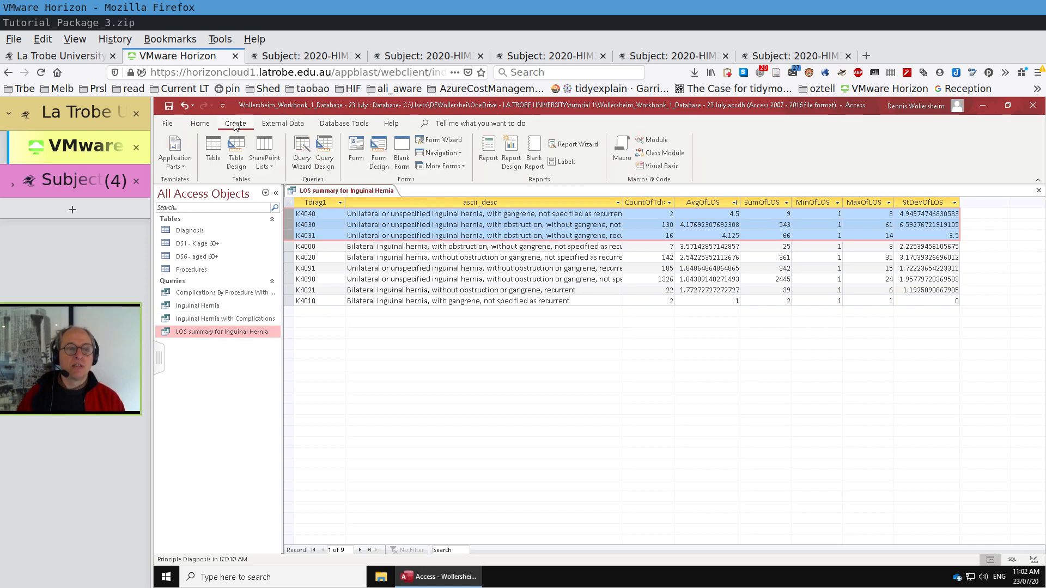
left_click(333, 150)
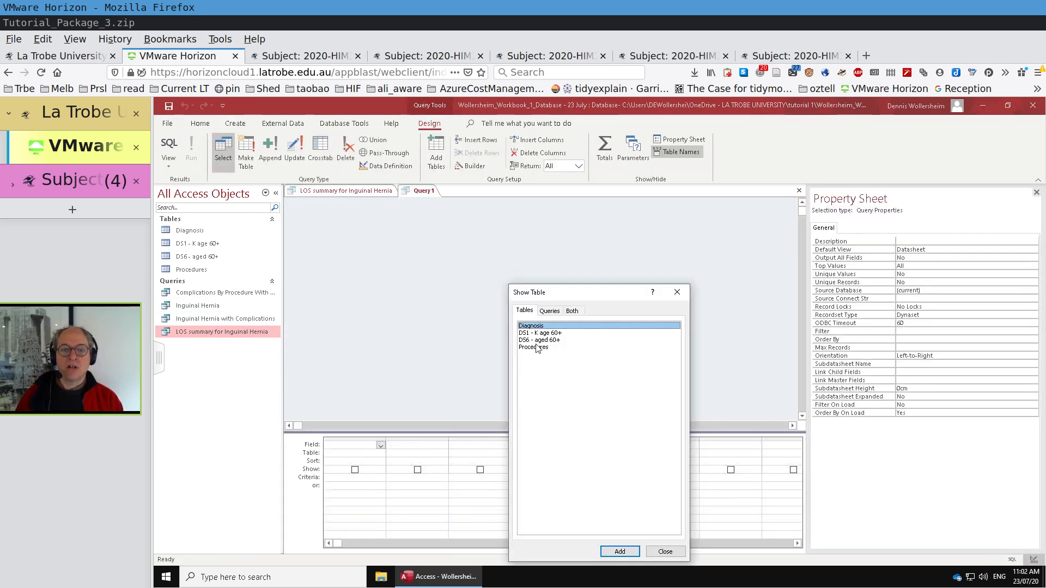
left_click(676, 292)
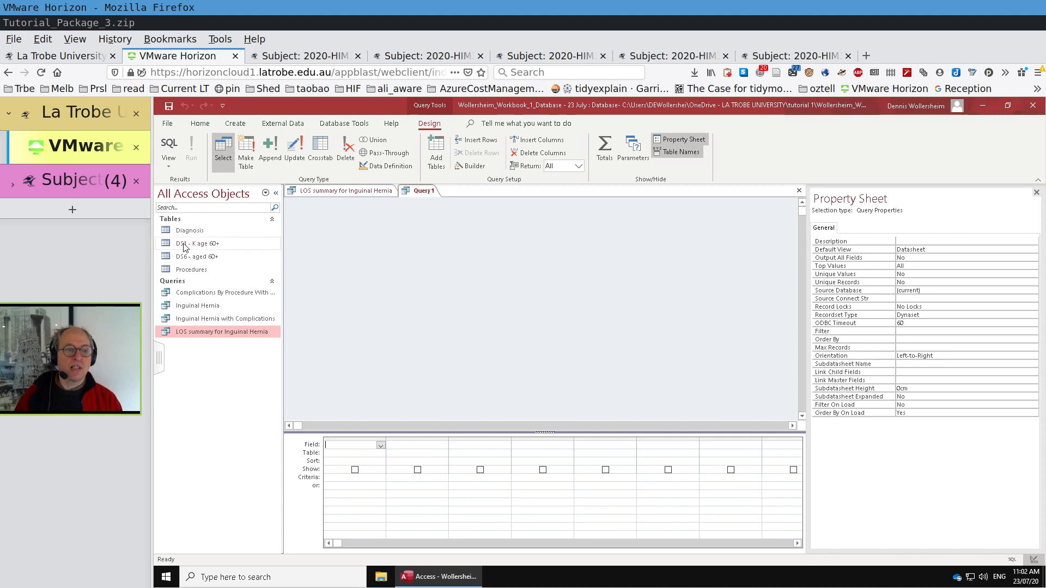
left_click_drag(183, 243, 380, 237)
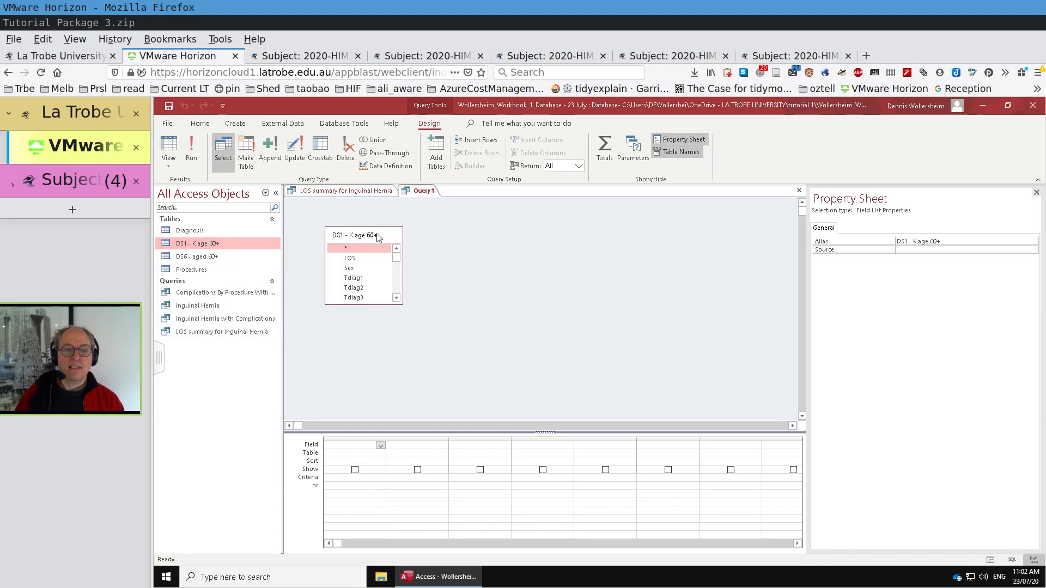
- Enter "K4030" and "K4031" as alternative criteria in the first column of the query grid
left_click(352, 481)
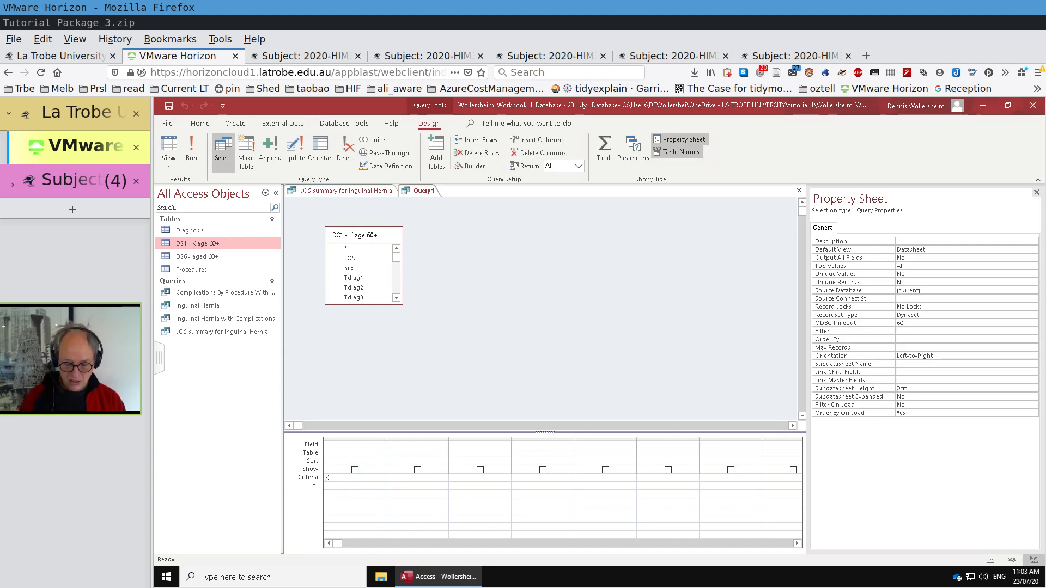
type("K049")
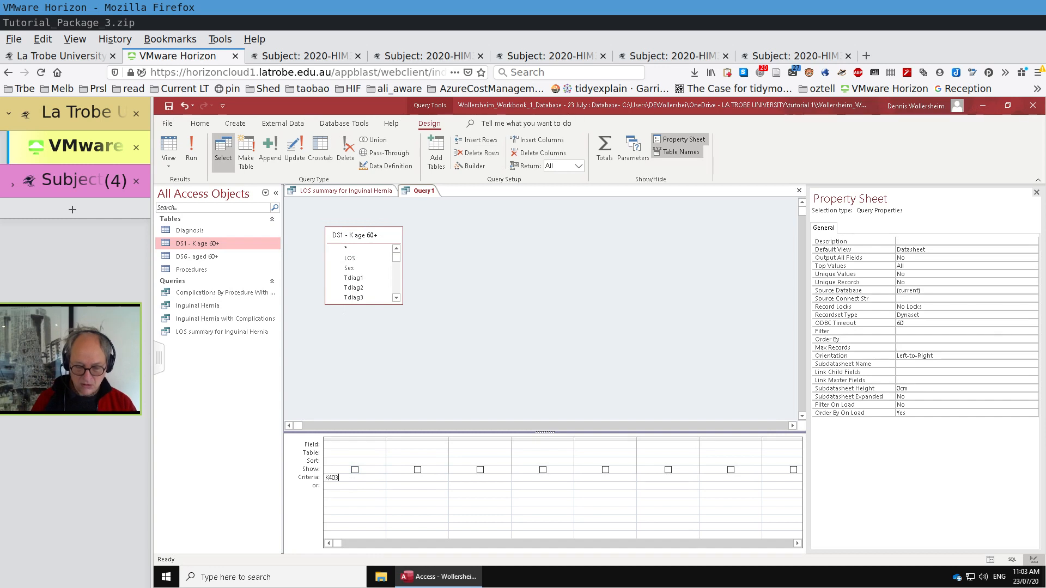
left_click(387, 485)
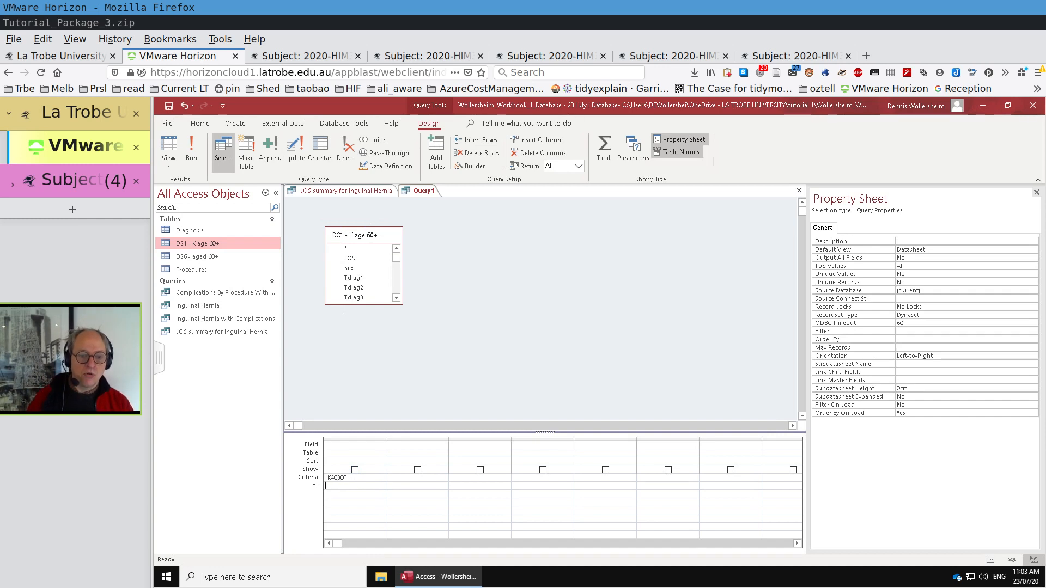
type("K40")
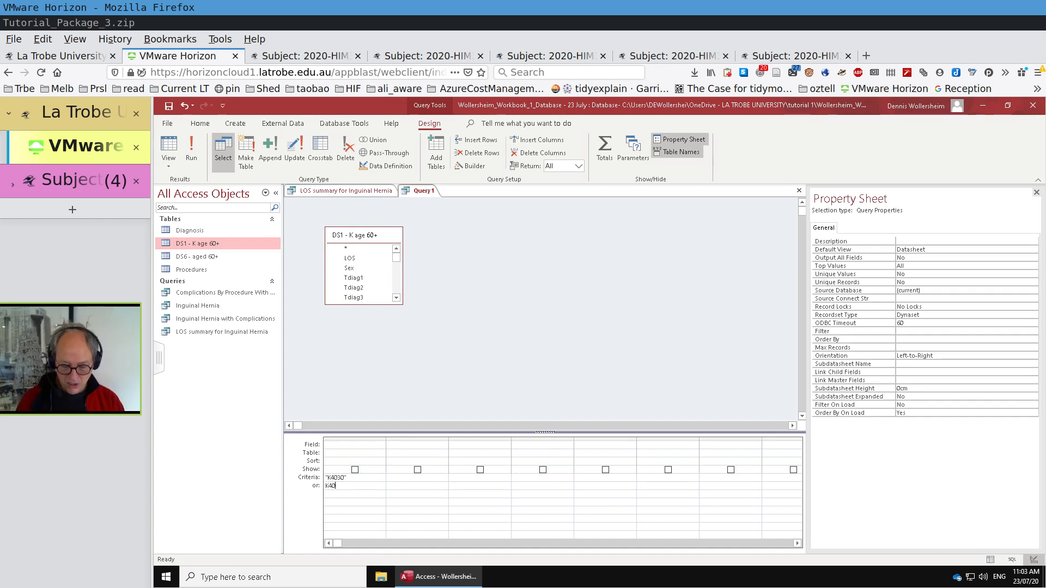
type("31")
left_click(388, 485)
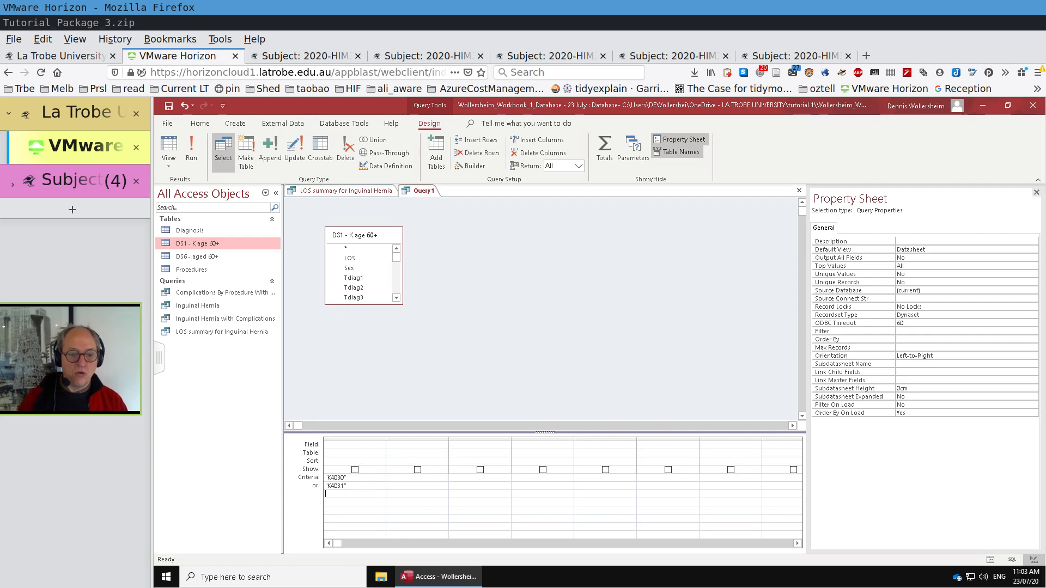
- Check the codes in the LOS summary and add "K4040" as a third alternative criterion in the first column
left_click(332, 190)
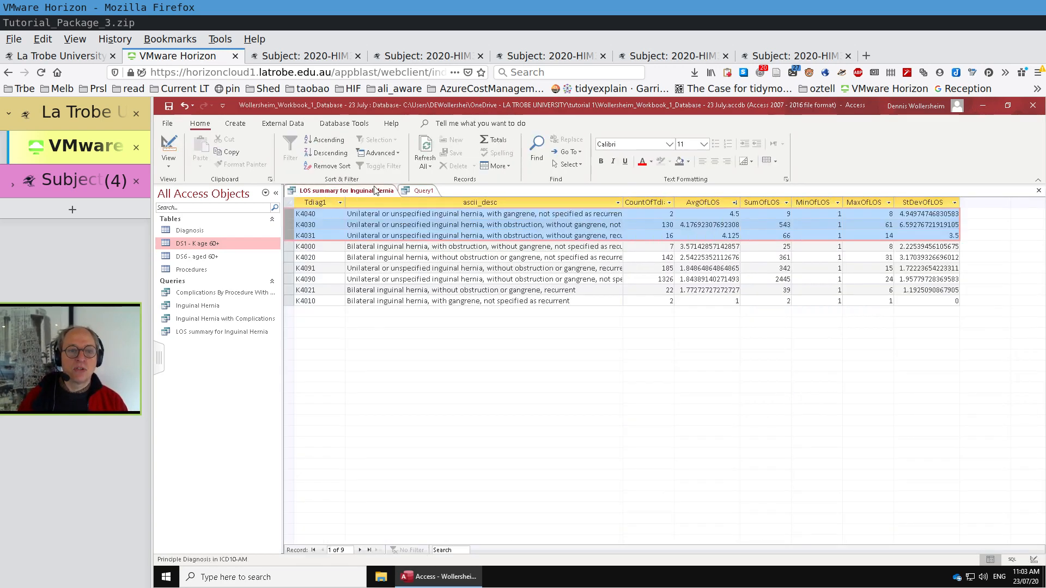
left_click(420, 190)
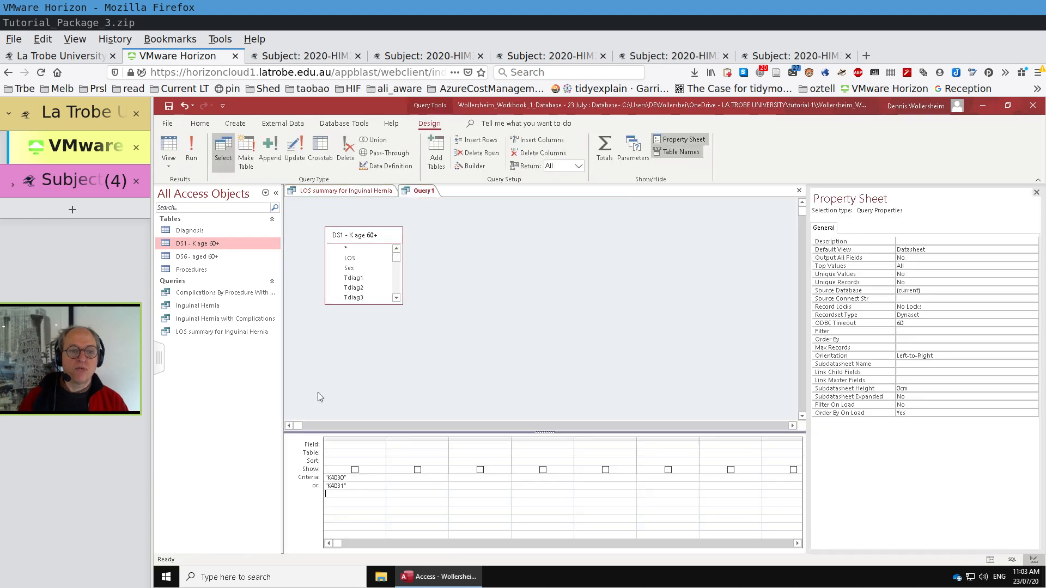
left_click(343, 494)
type("\"K")
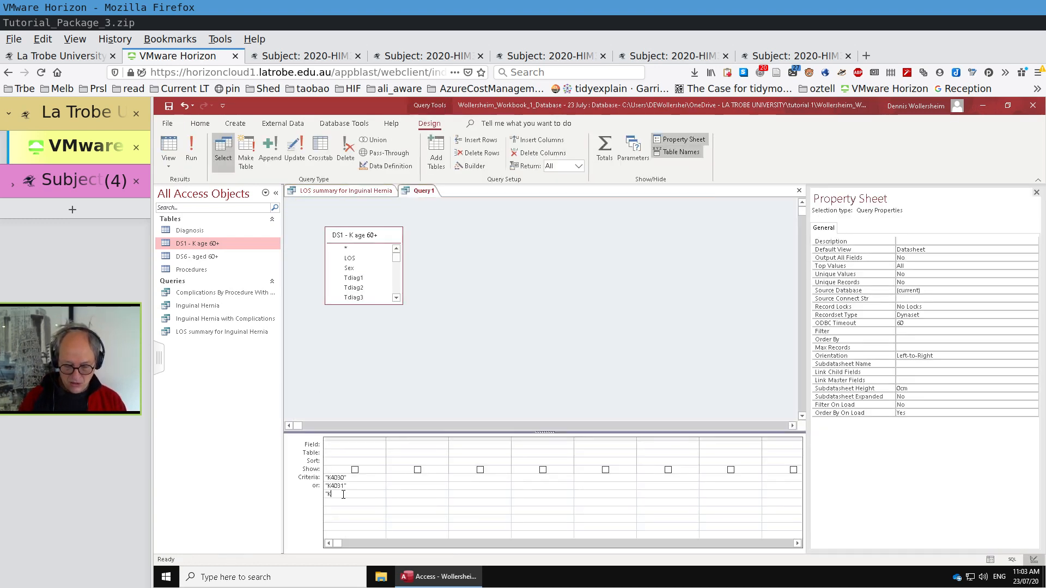
type("4040\"")
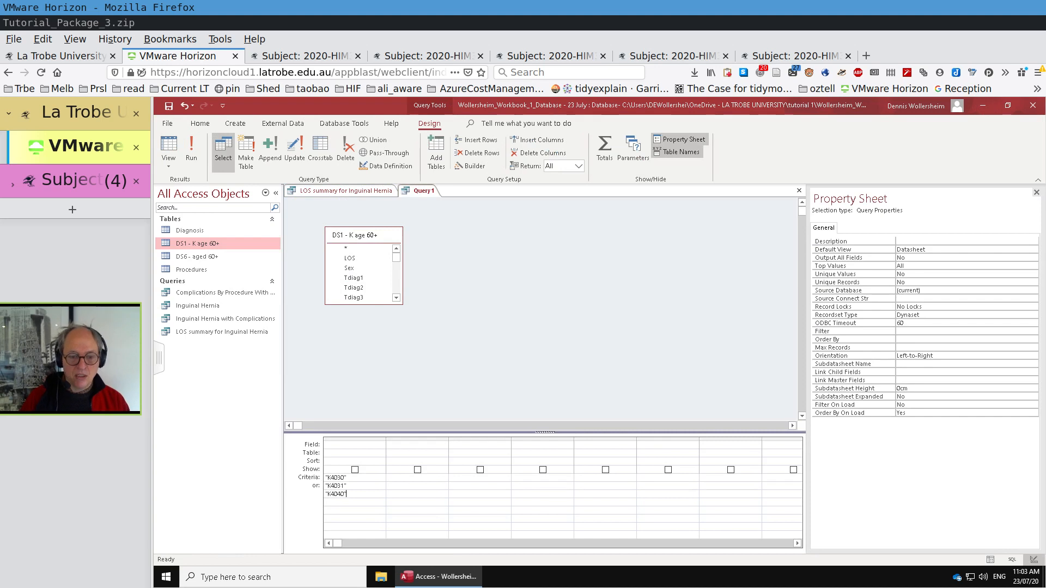
key("Return")
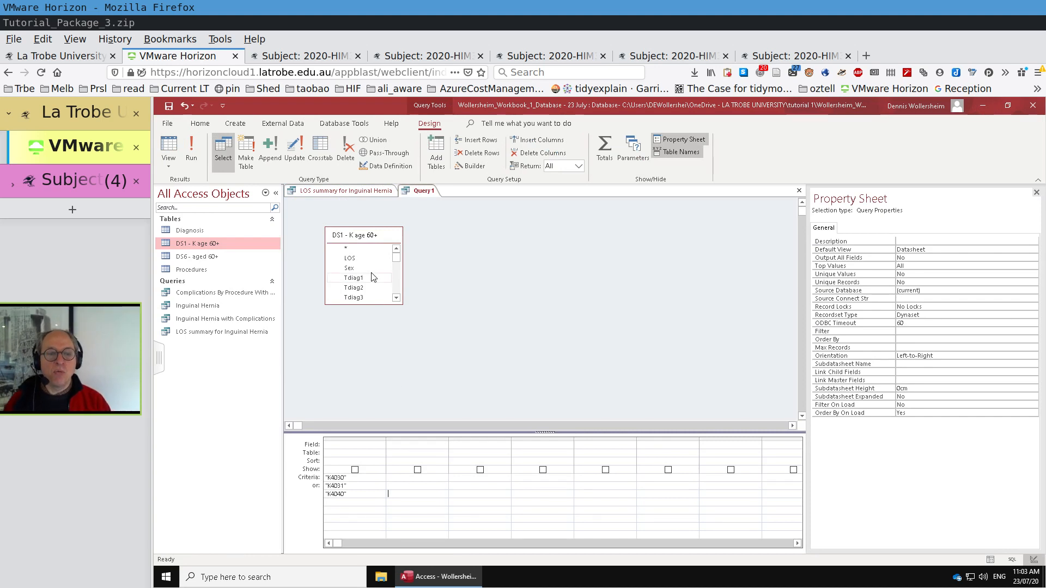
- Add the Tdiag1 field to the criteria column, run the query to check its rows, and return to the design
left_click_drag(362, 282, 392, 429)
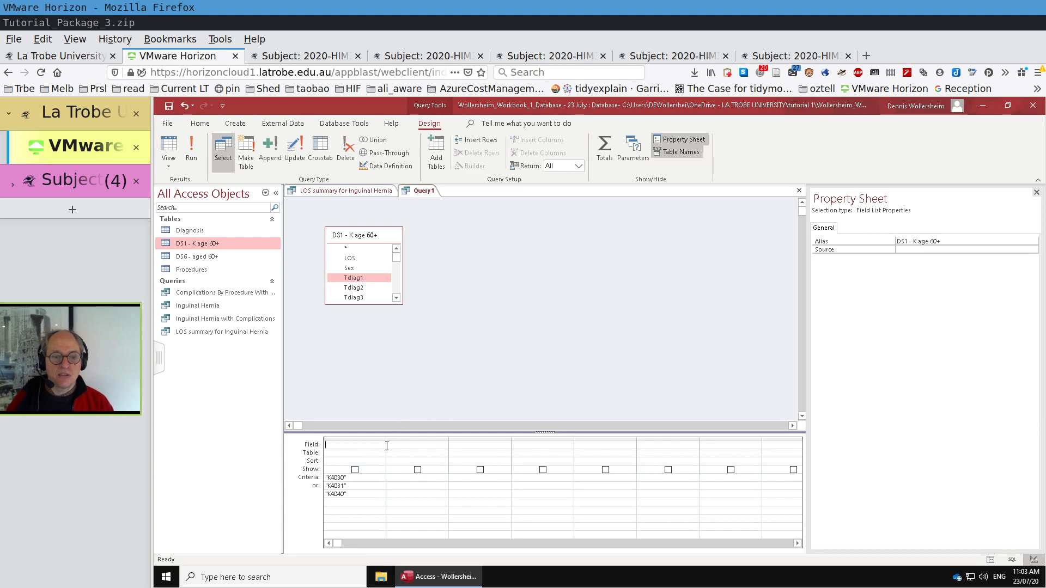
left_click(382, 445)
left_click(349, 349)
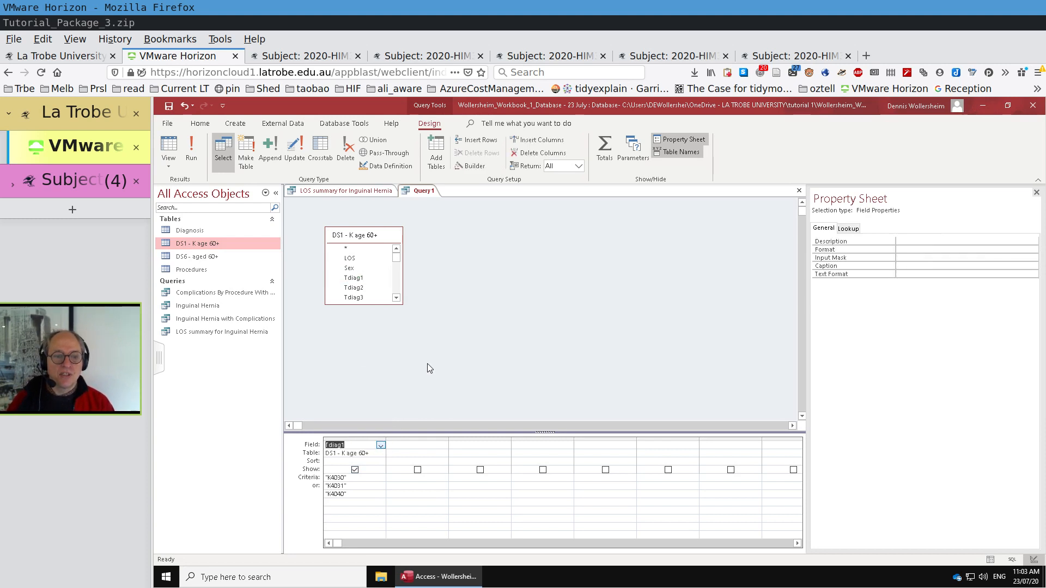
left_click(193, 148)
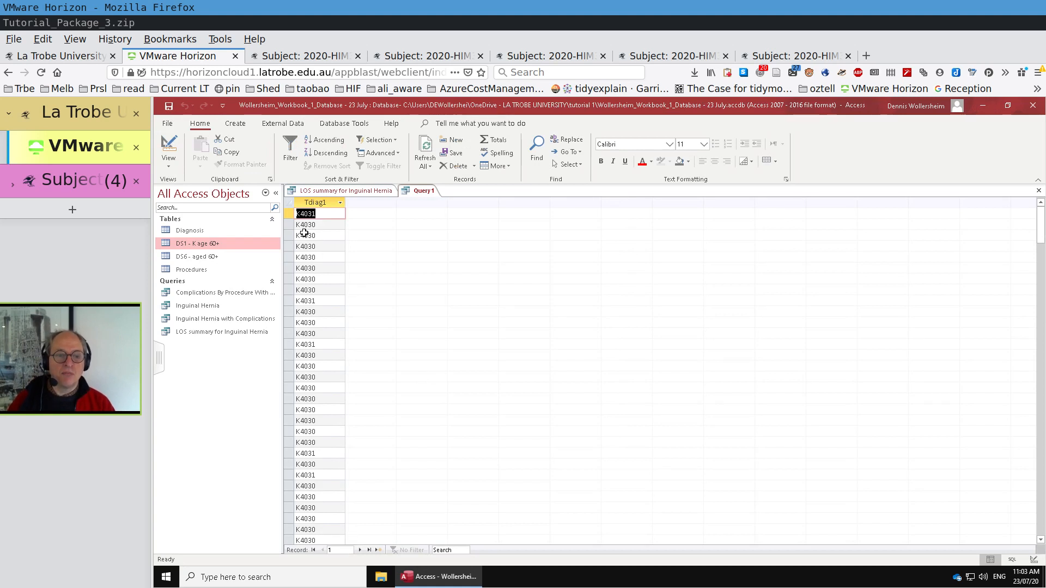
left_click(169, 146)
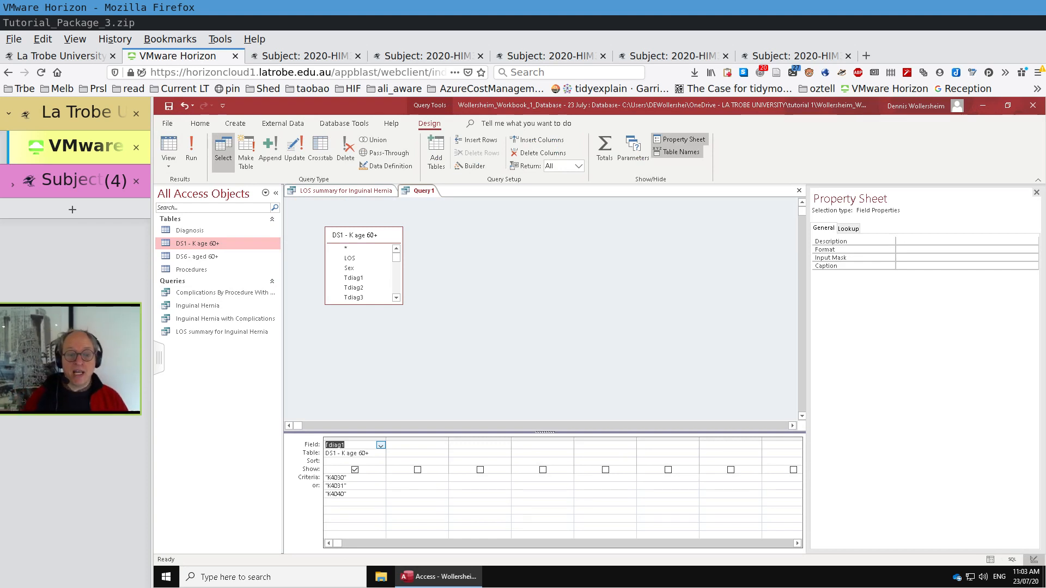
- Review the codes in the LOS summary and clear all three diagnosis criteria from the Tdiag1 column
left_click(358, 503)
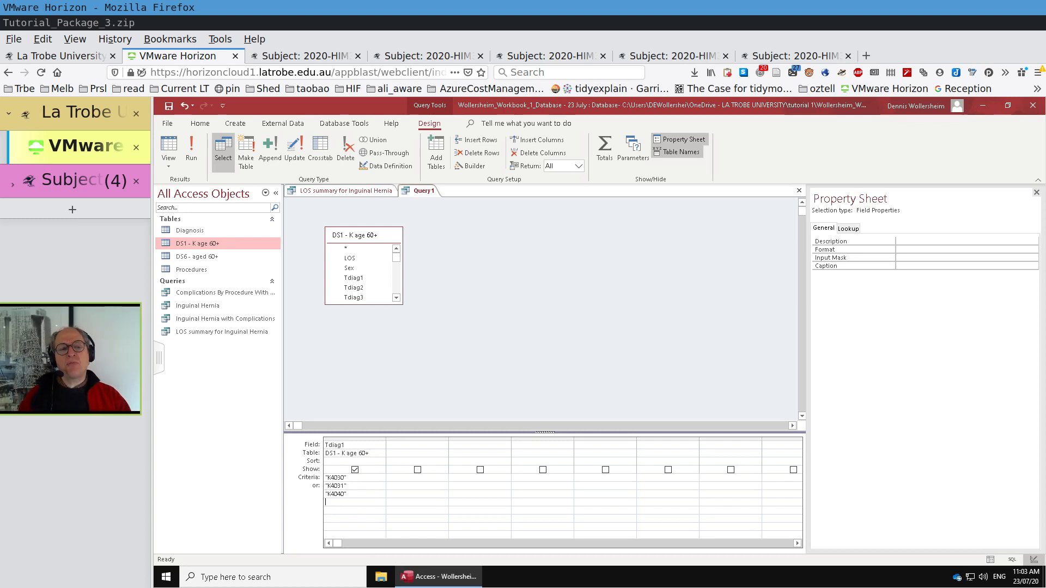
left_click(343, 190)
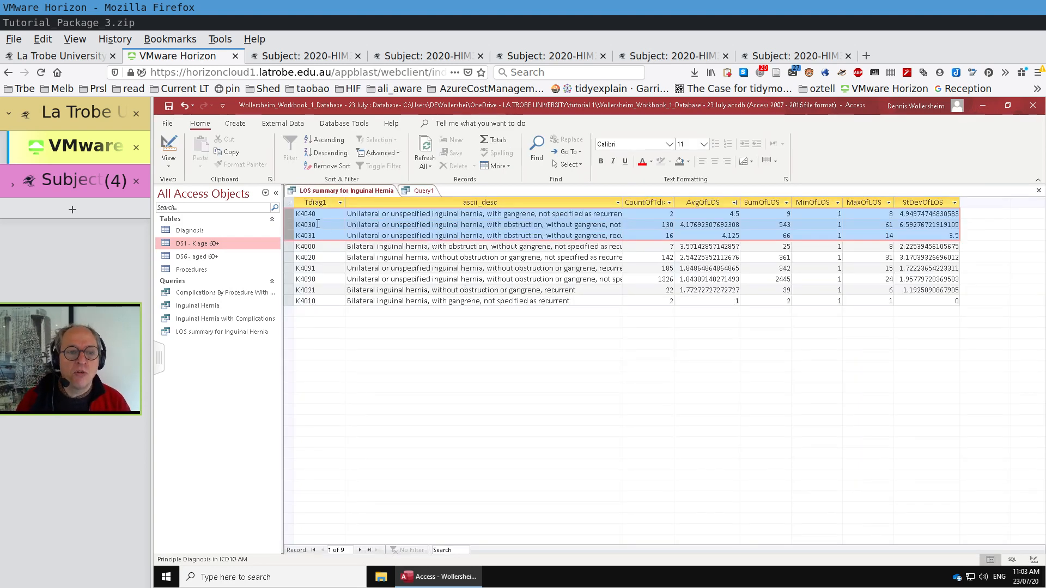
left_click(420, 191)
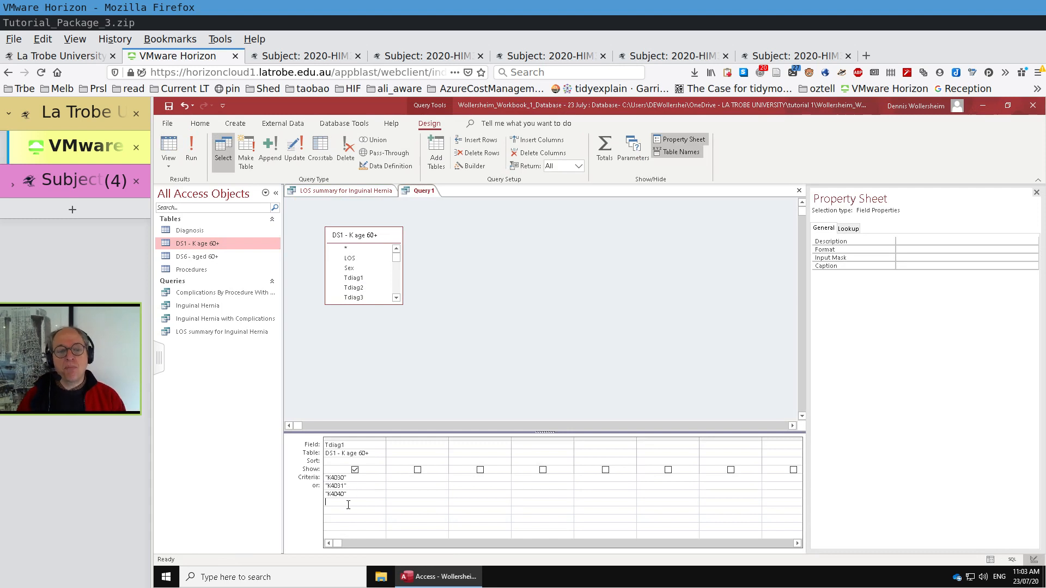
left_click_drag(351, 494, 288, 486)
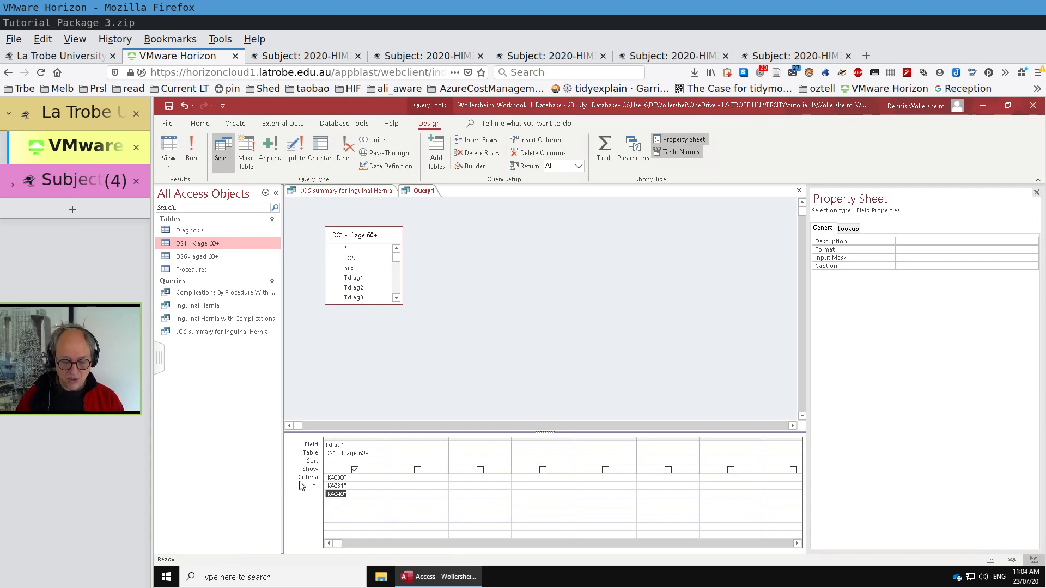
key("Left")
key("Right")
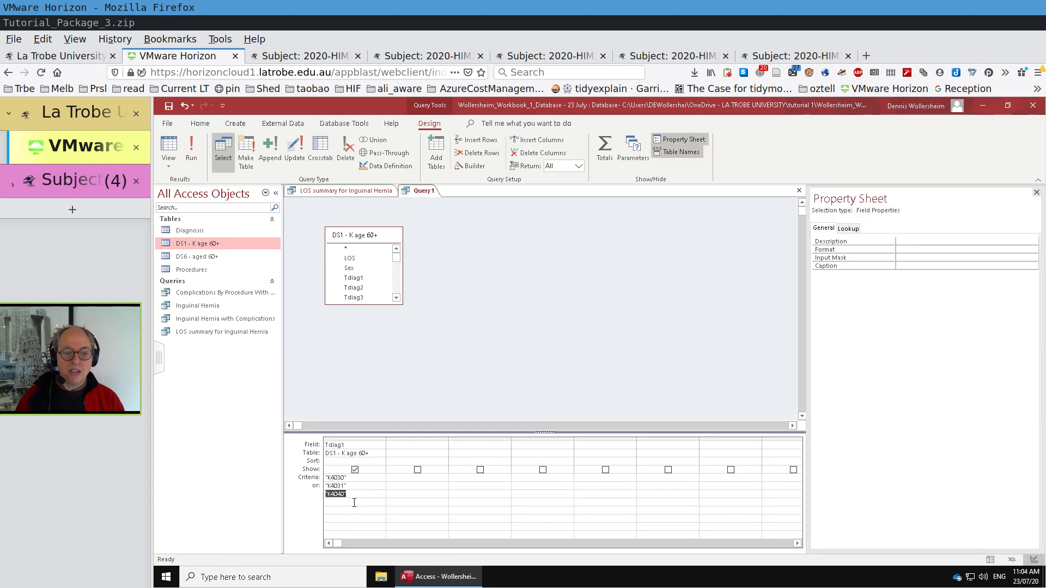
key("Delete")
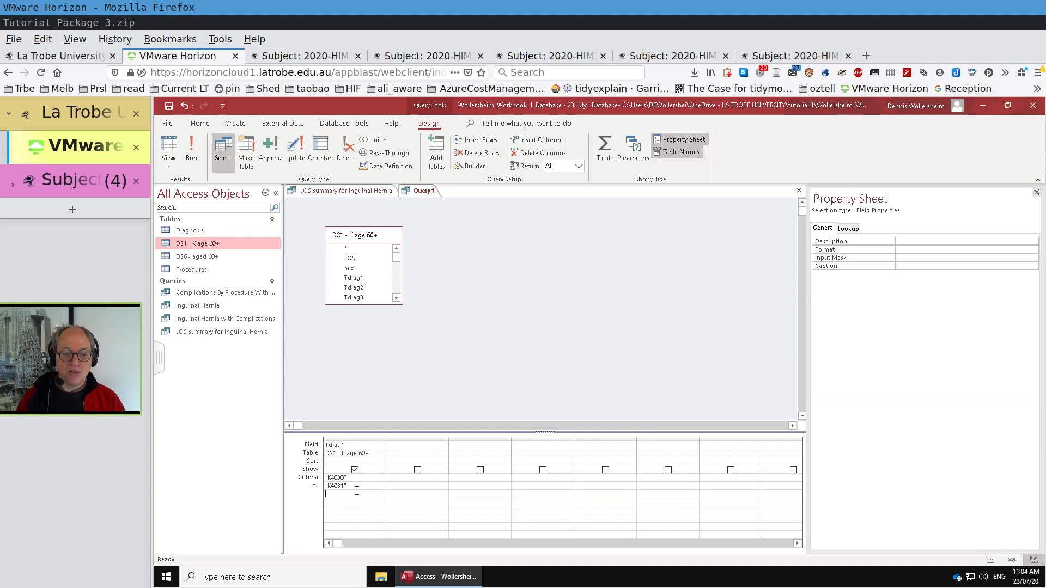
key("Up")
key("Delete")
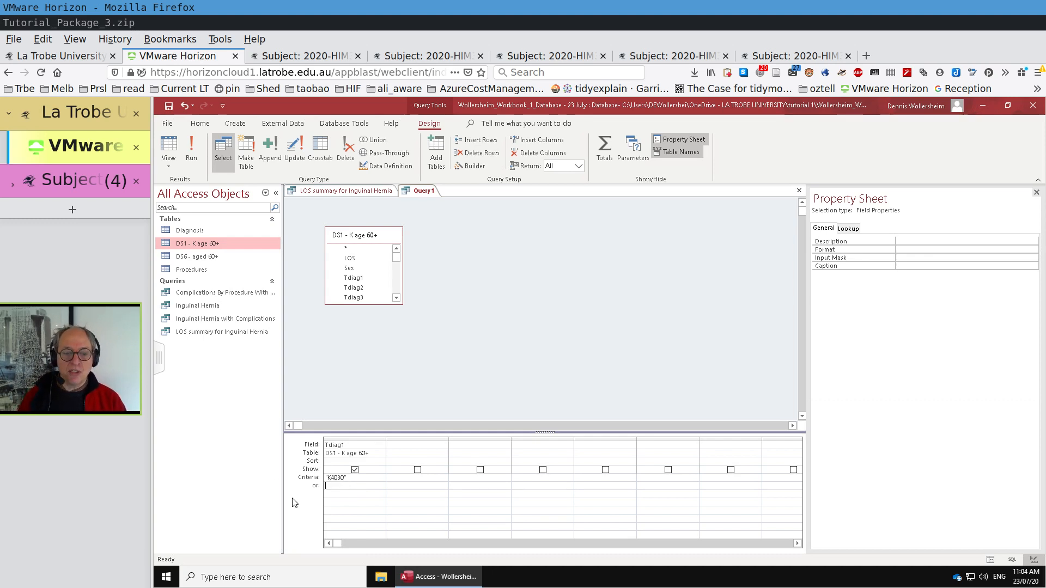
key("Up")
key("Delete")
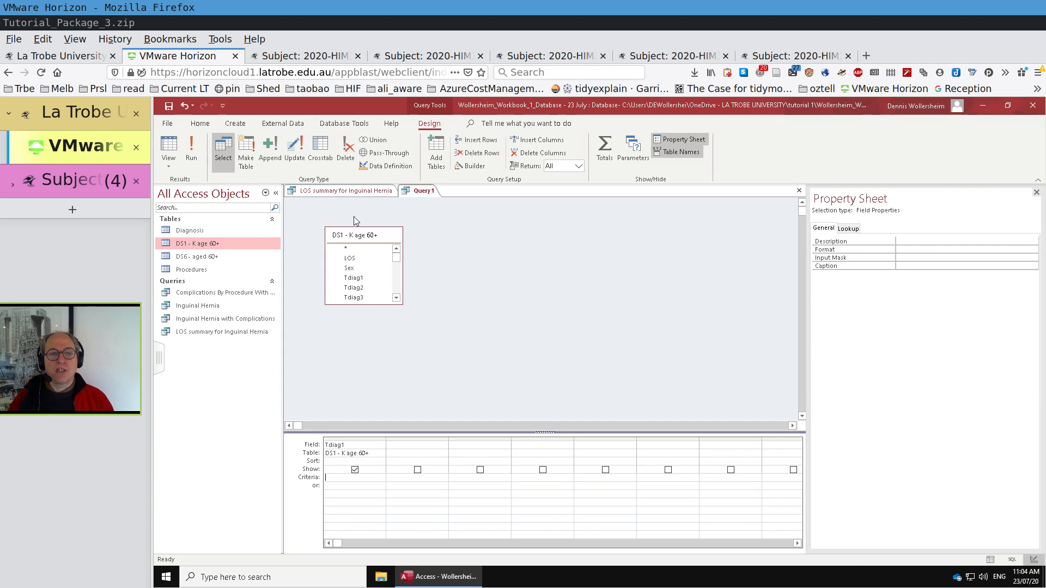
- Add the LOS summary for Inguinal Hernia query to Query1 and join it to DS1 - K age 60+ on Tdiag1
left_click(355, 192)
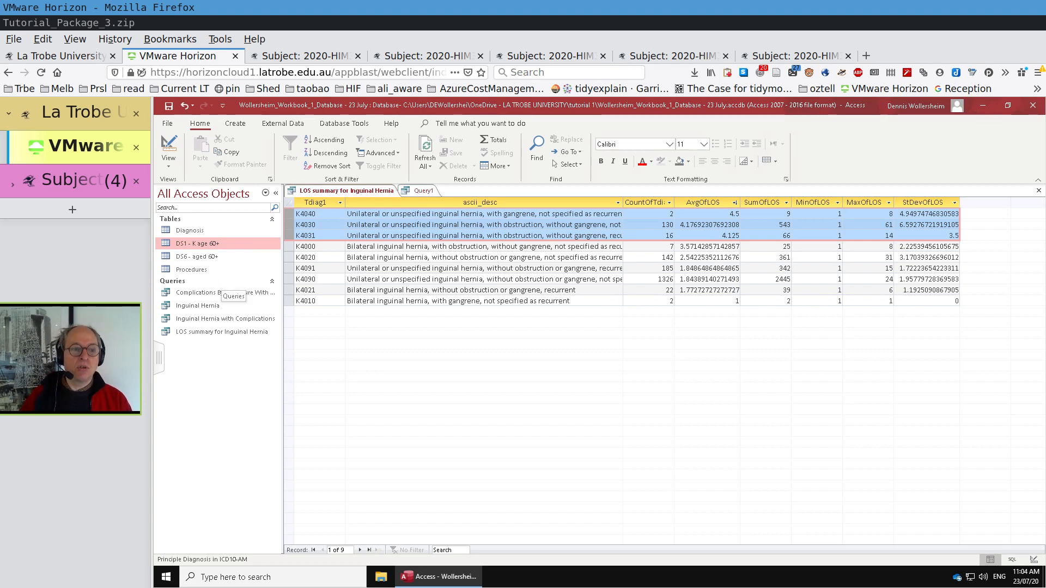
left_click(423, 192)
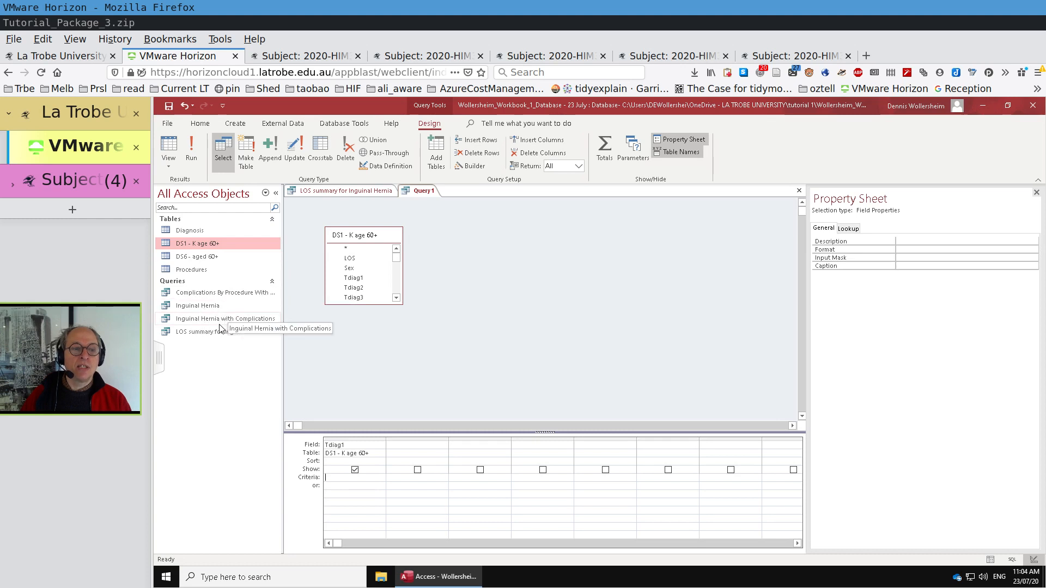
left_click(241, 332)
left_click_drag(240, 328, 493, 256)
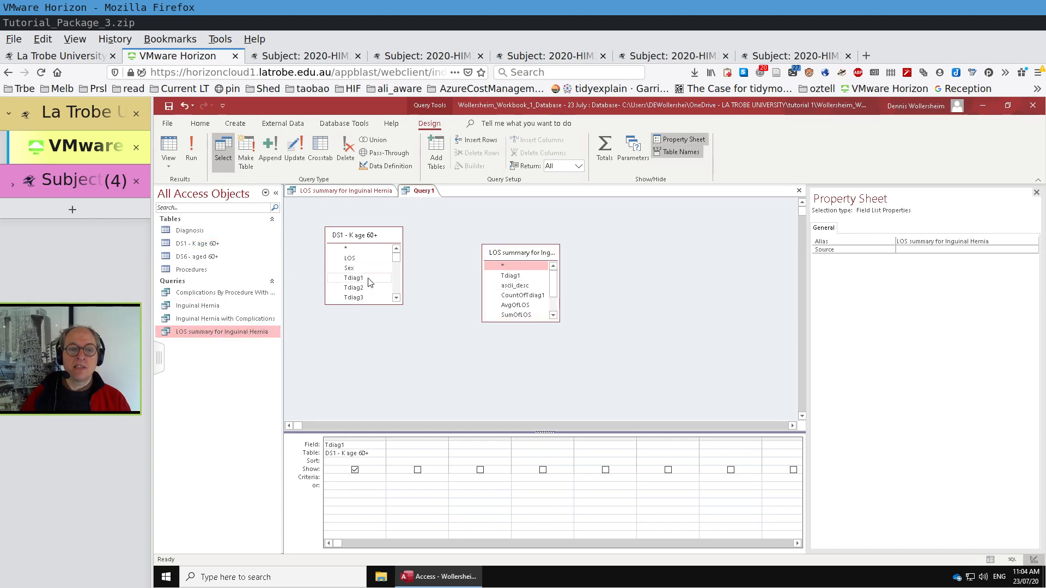
left_click_drag(369, 278, 512, 277)
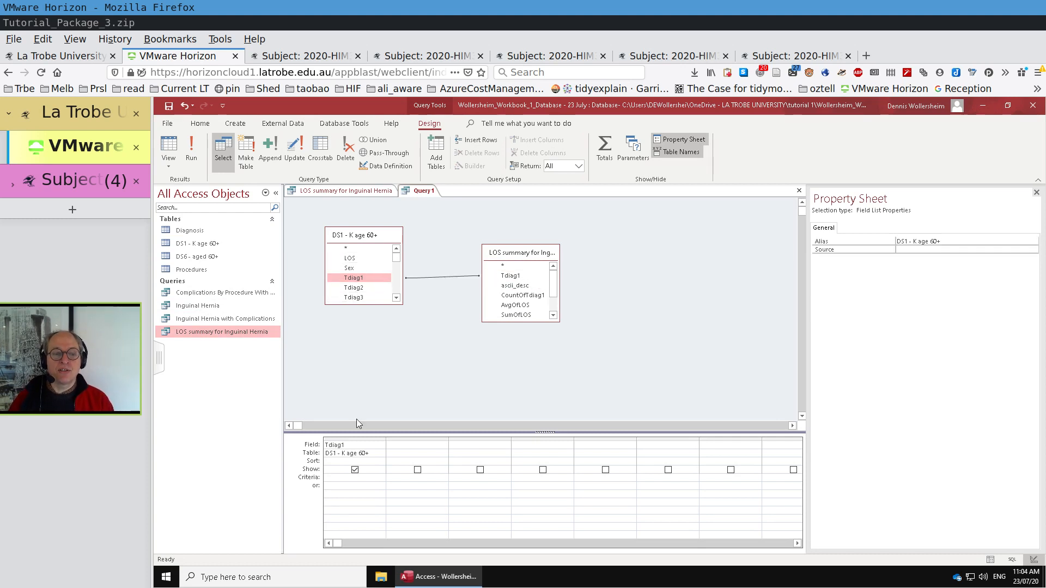
- Add LOS and Sex from DS1 - K age 60+ and CountOfTdiag1 from the LOS summary to the query's output fields
left_click(350, 259)
double_click(351, 259)
double_click(349, 268)
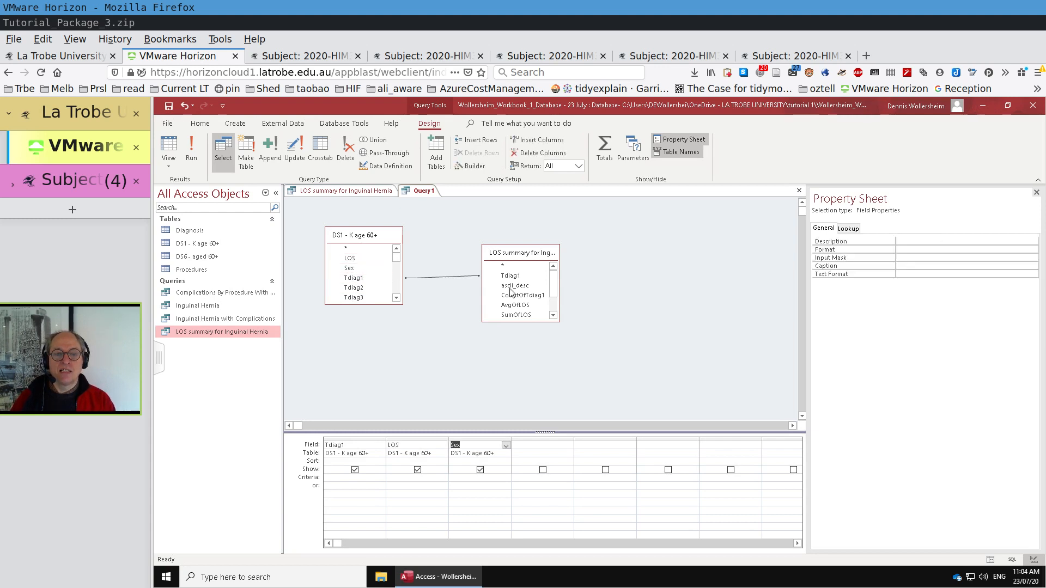
scroll(553, 294, "down", 1)
double_click(523, 274)
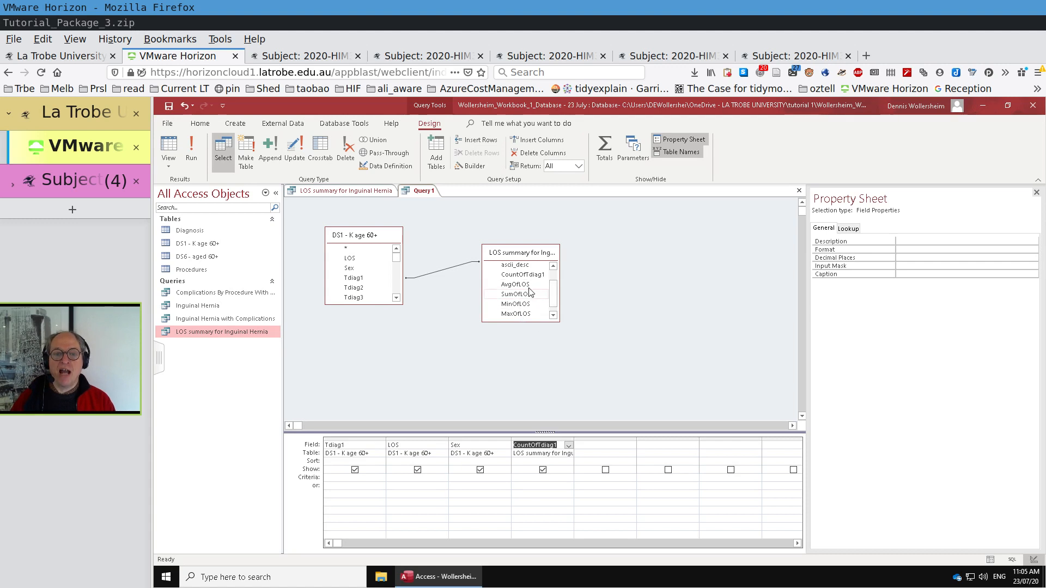
- Add AvgOfLOS and ascii_desc from the LOS summary to Query1's output, run the query to check its rows, and return to the design
double_click(515, 285)
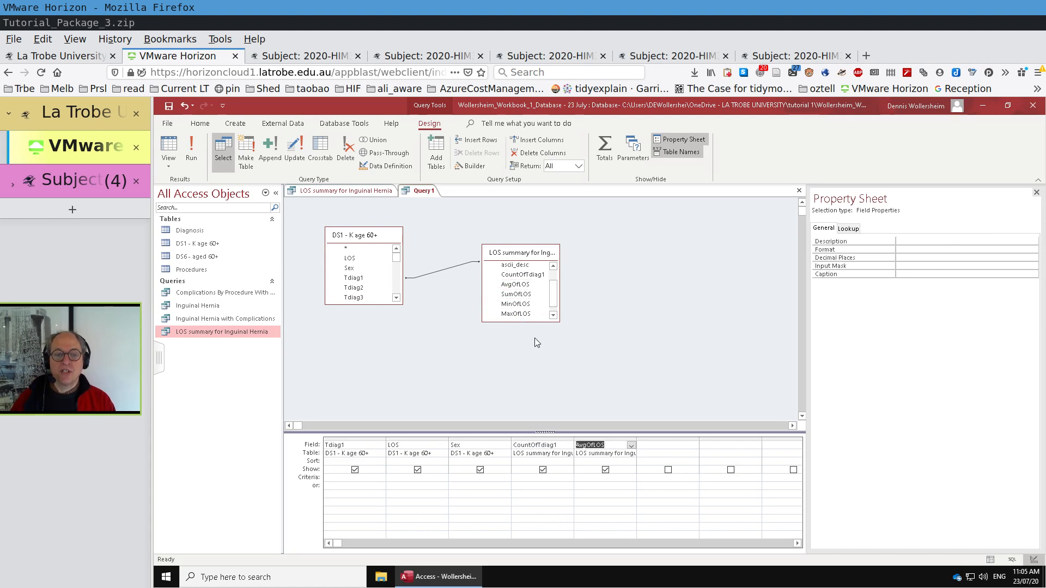
scroll(531, 292, "up", 1)
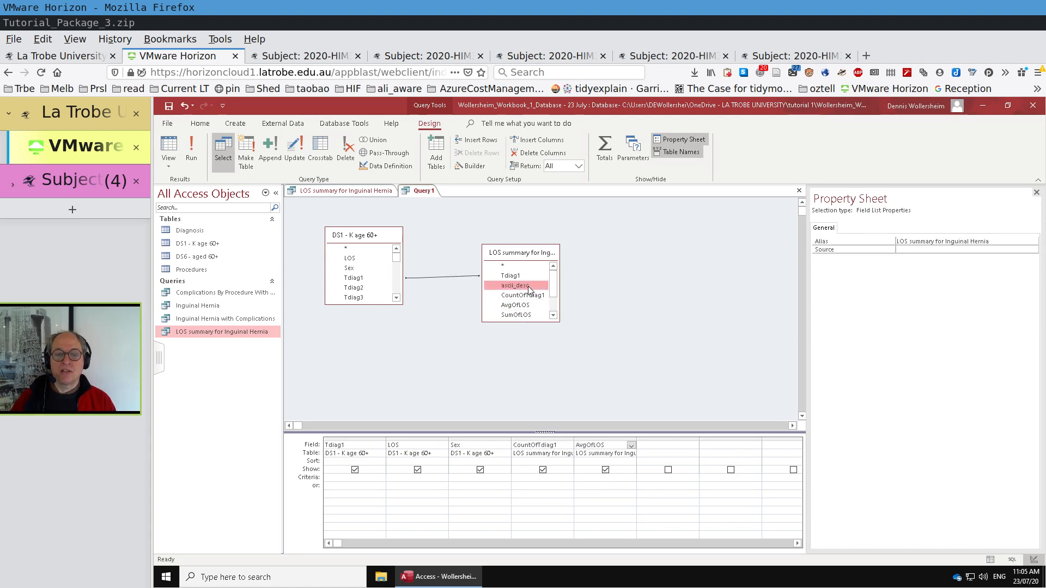
double_click(528, 286)
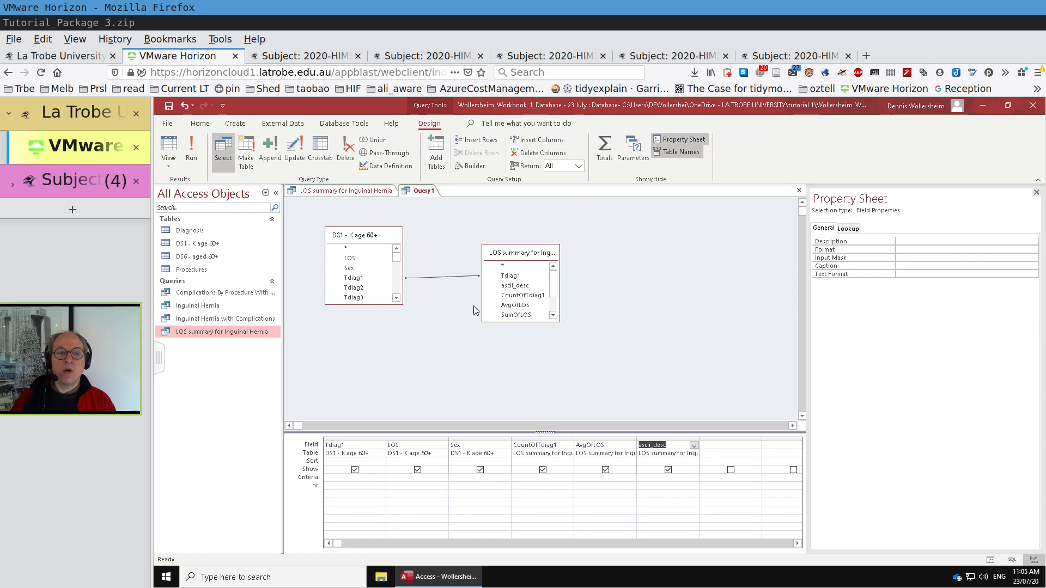
left_click(191, 146)
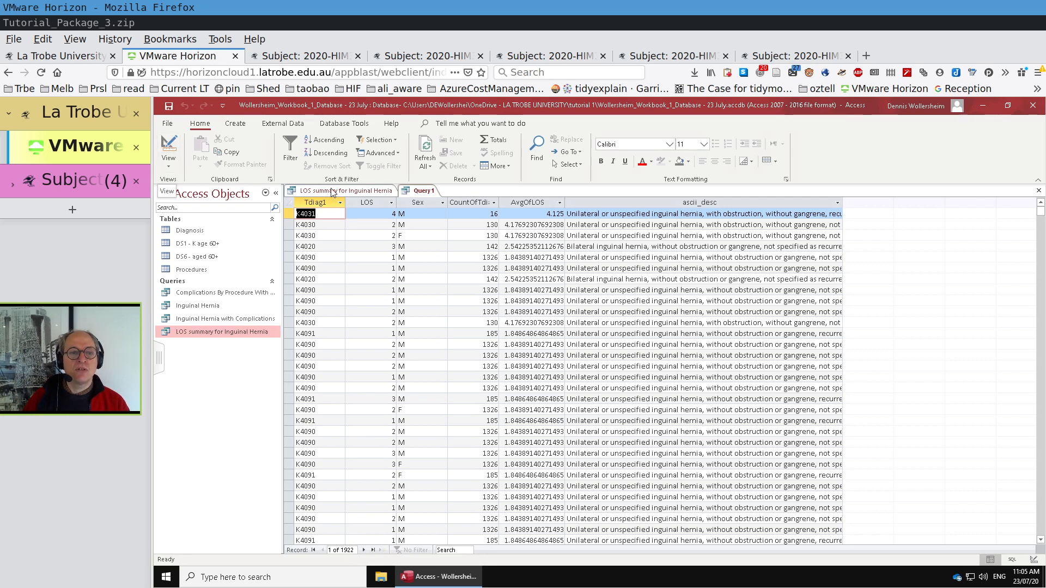
left_click(170, 148)
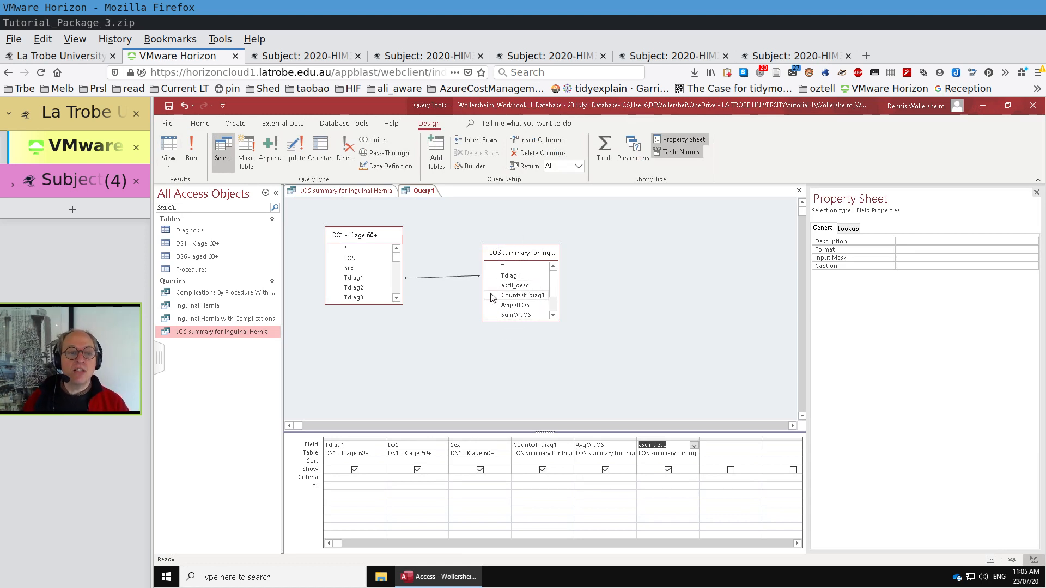
- Open the design of LOS summary for Inguinal Hernia, sort the average LOS column descending, and run the query
left_click(345, 194)
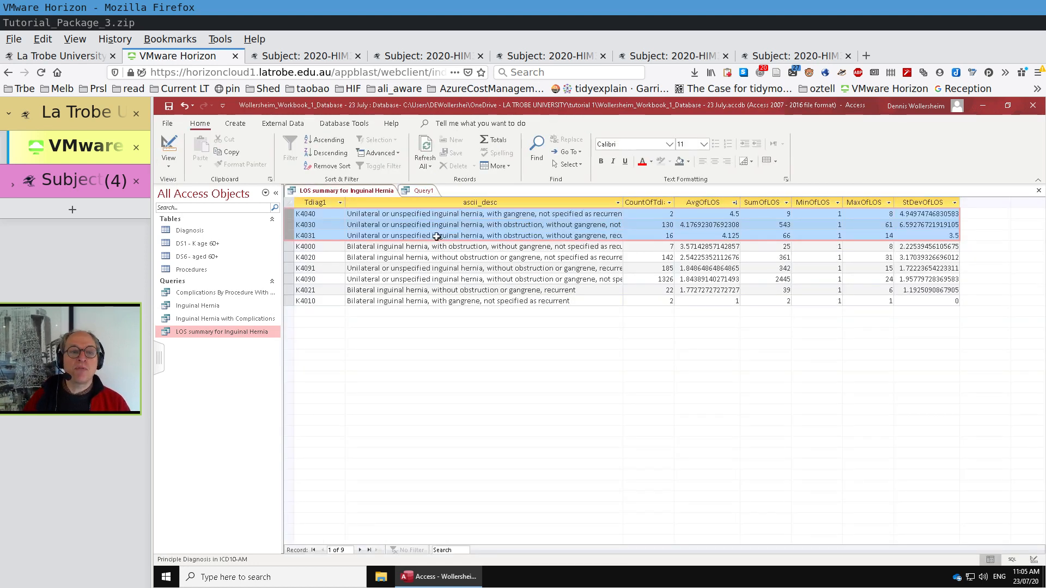
left_click(168, 146)
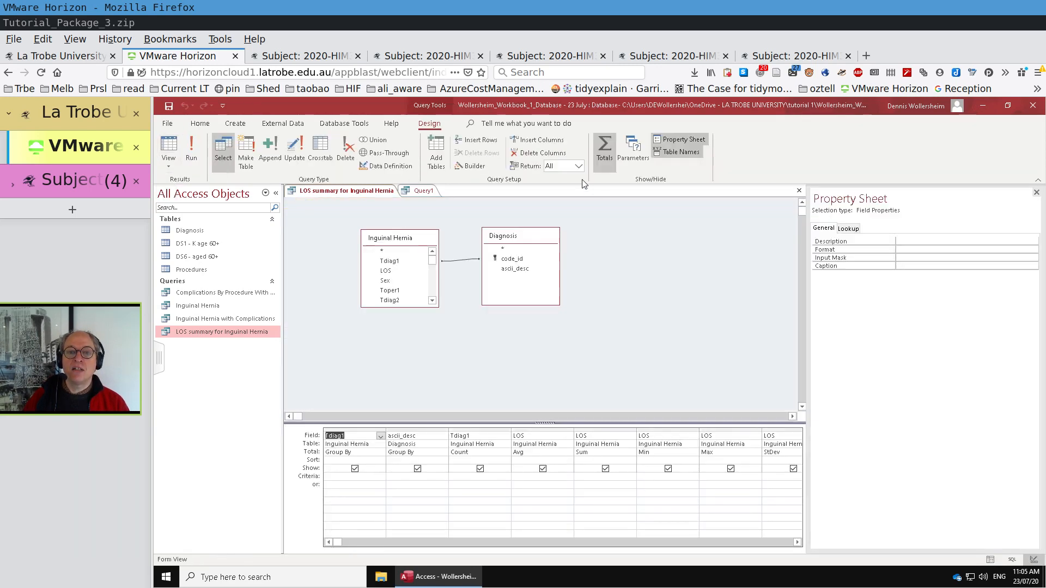
left_click(543, 429)
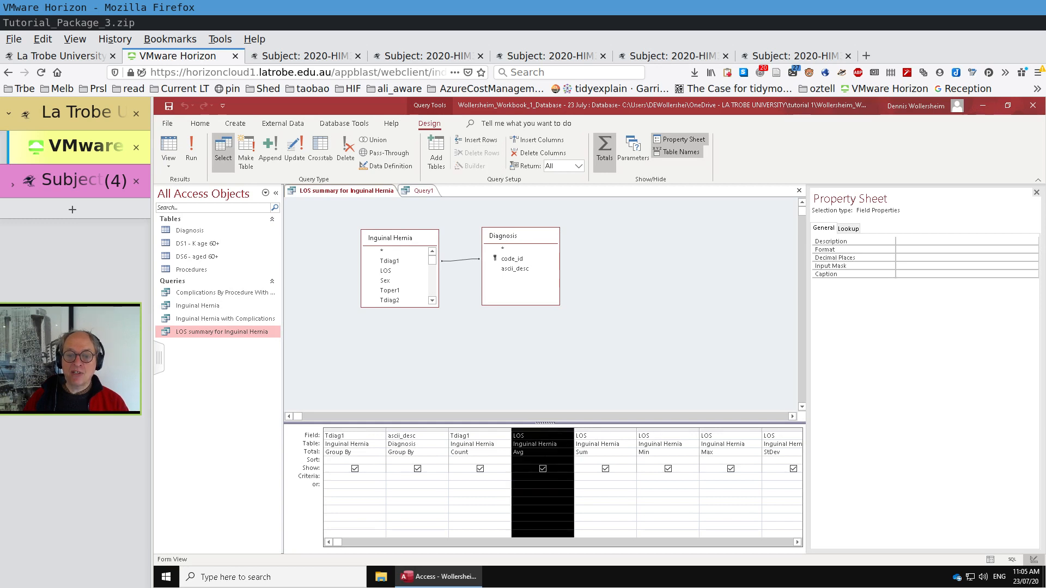
left_click(542, 460)
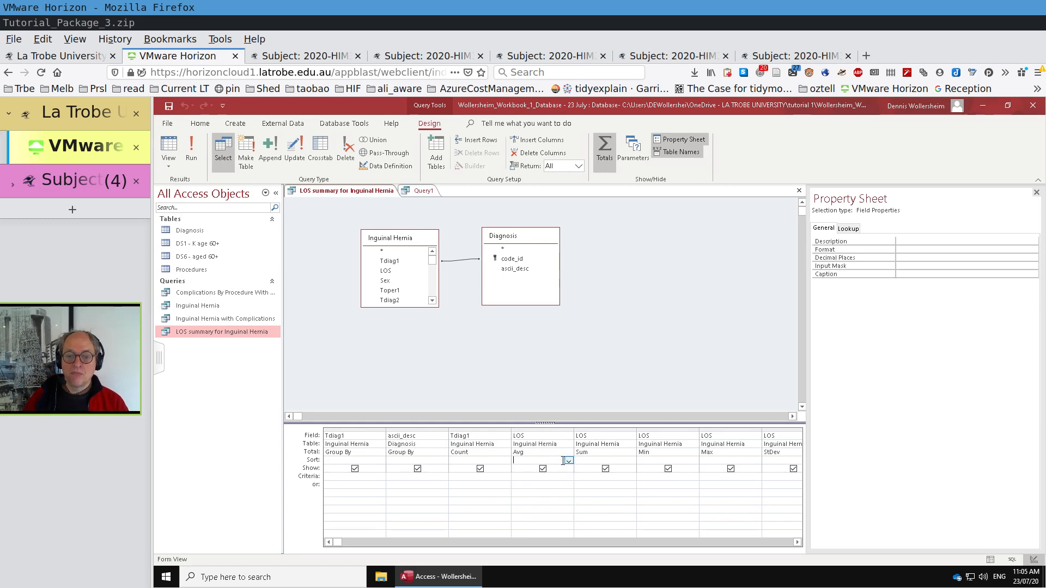
left_click(568, 460)
left_click(547, 476)
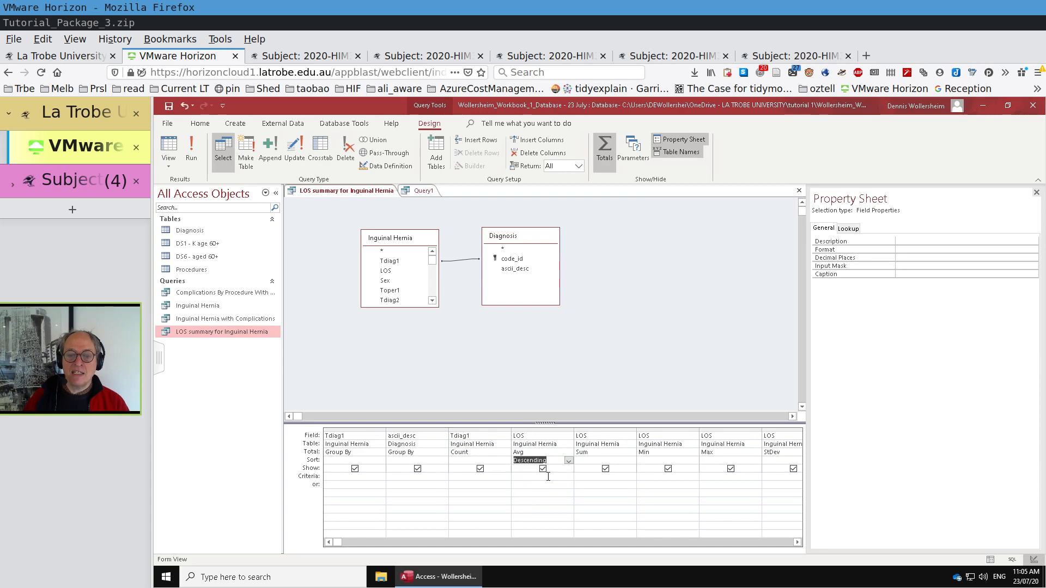
left_click(193, 146)
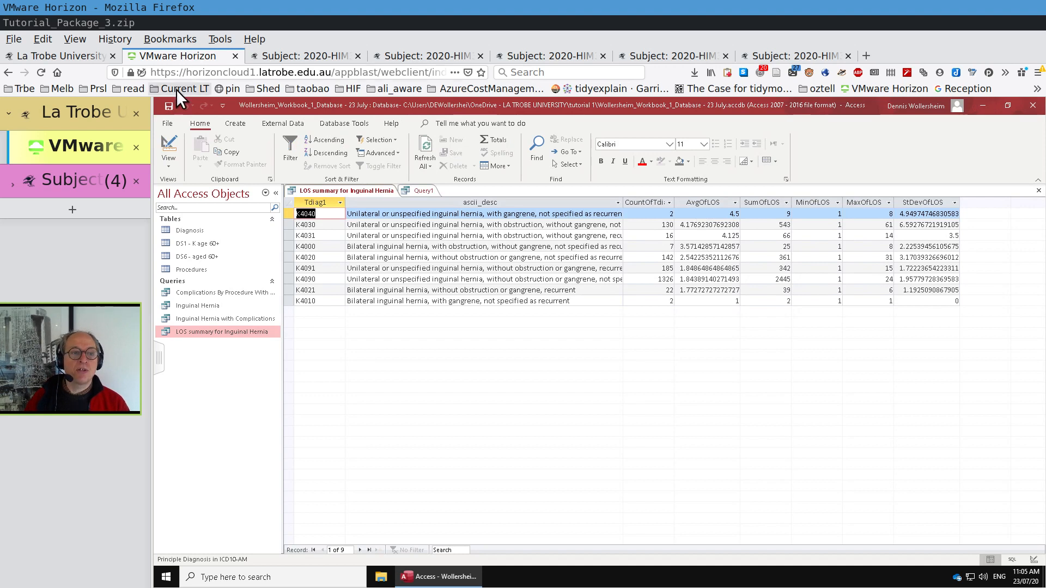
- Limit LOS summary for Inguinal Hernia to return only the top 3 records and run it
left_click(169, 149)
left_click(577, 165)
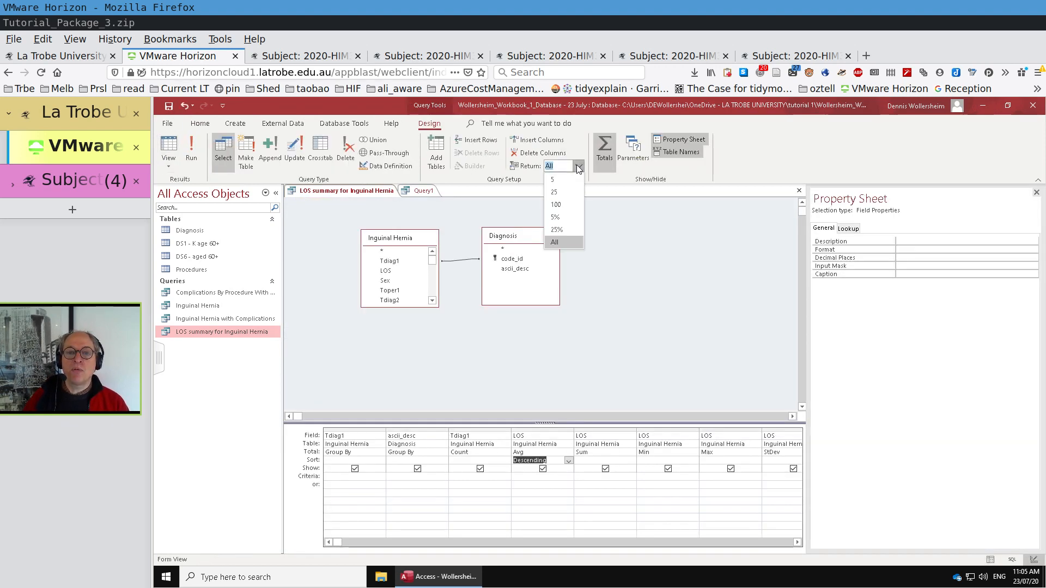
left_click(565, 166)
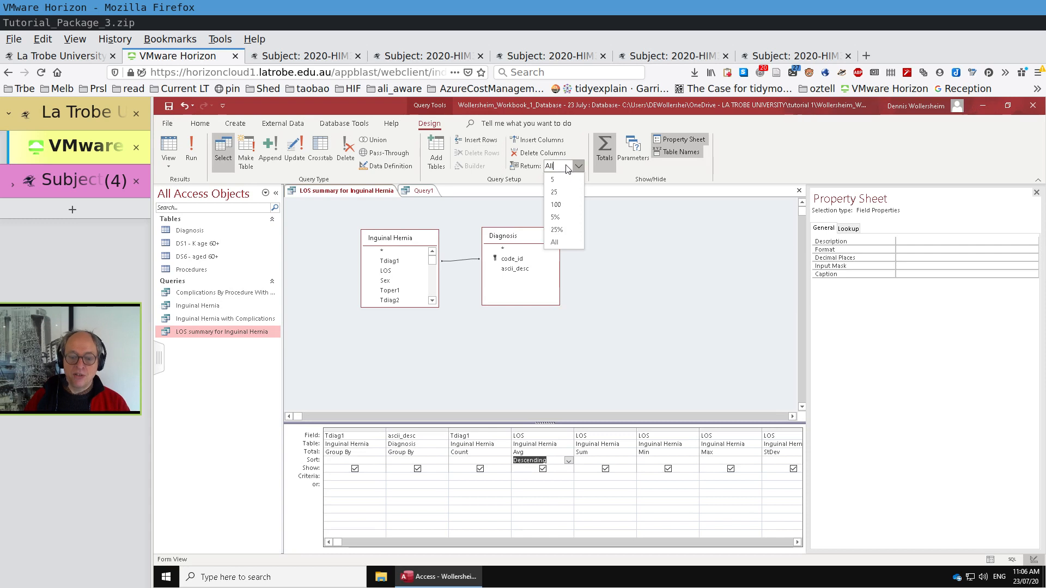
key("BackSpace")
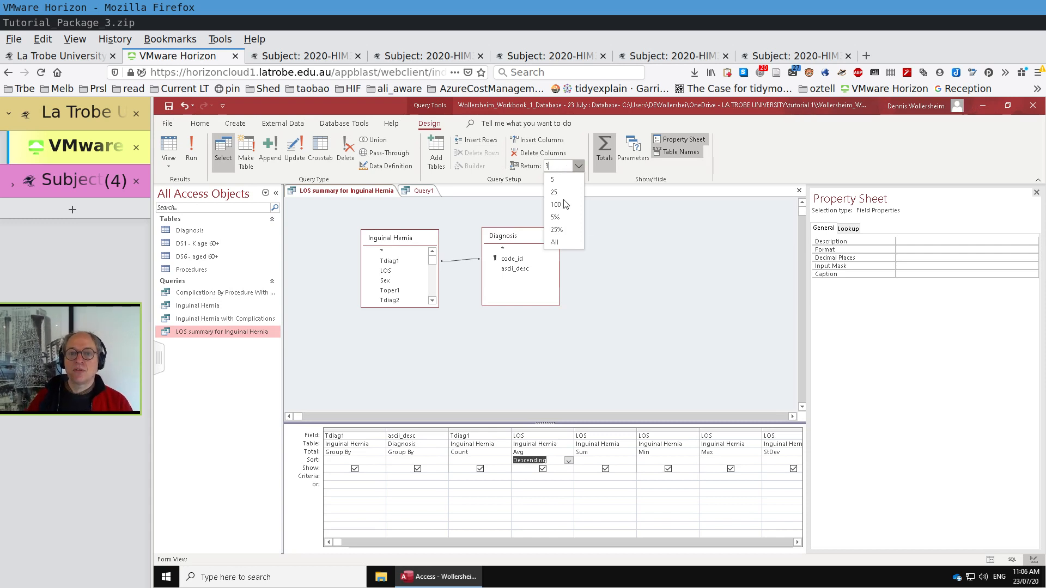
type("3")
key("Return")
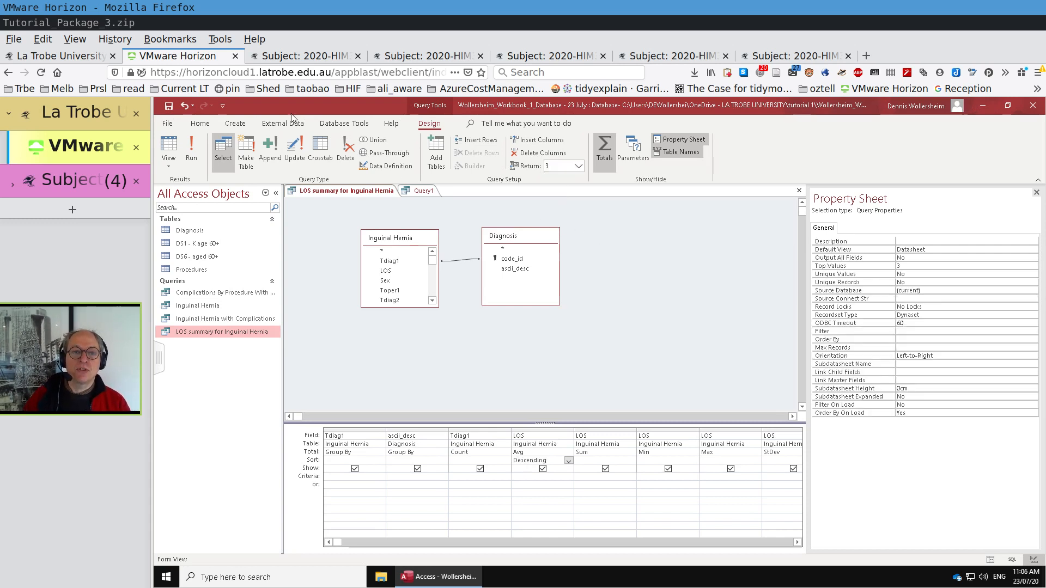
left_click(193, 148)
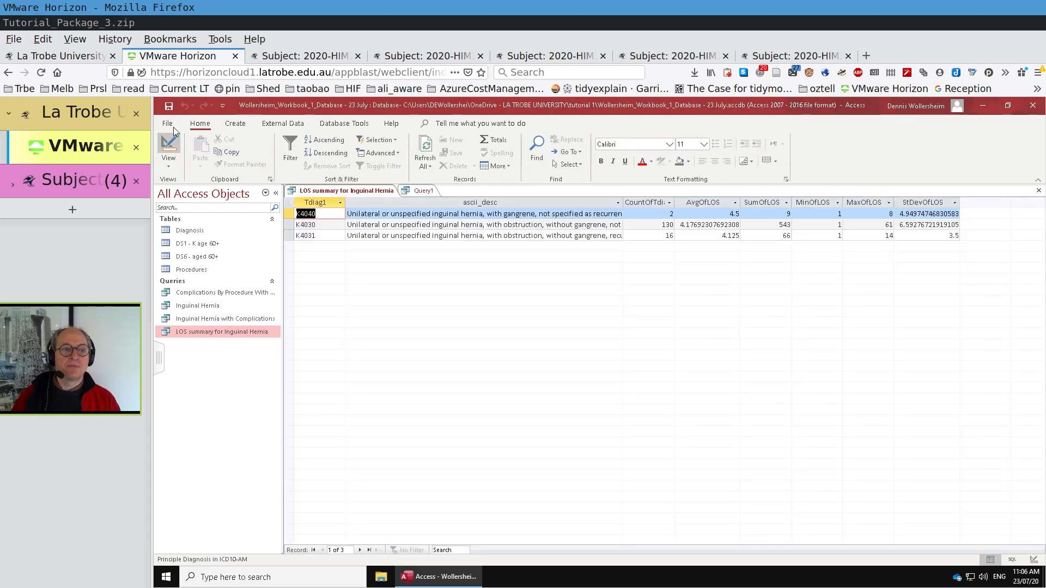
- Run Query1 again to check its rows against the restricted LOS summary, and return to its design
left_click(427, 190)
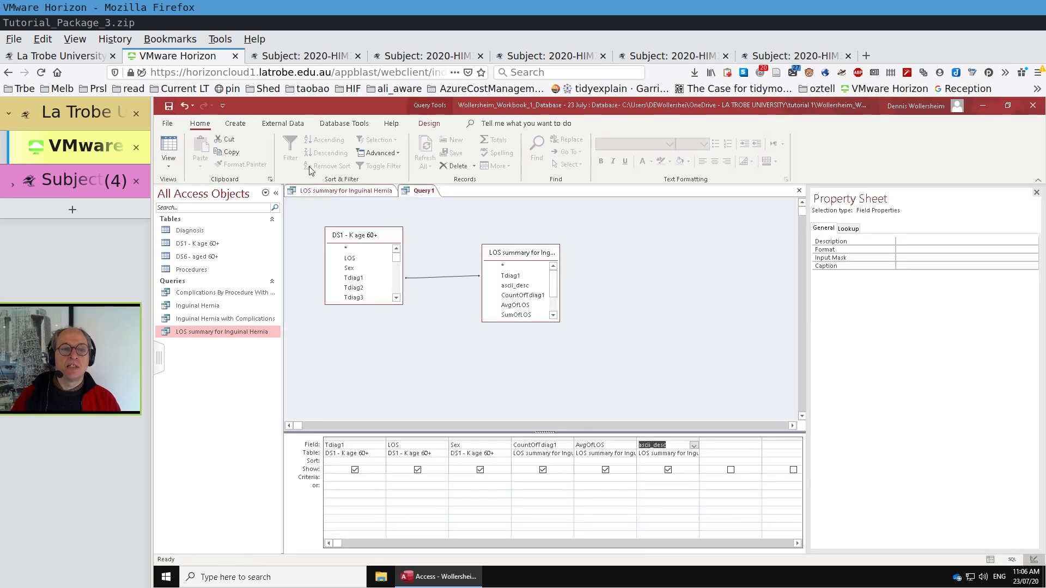
left_click(171, 145)
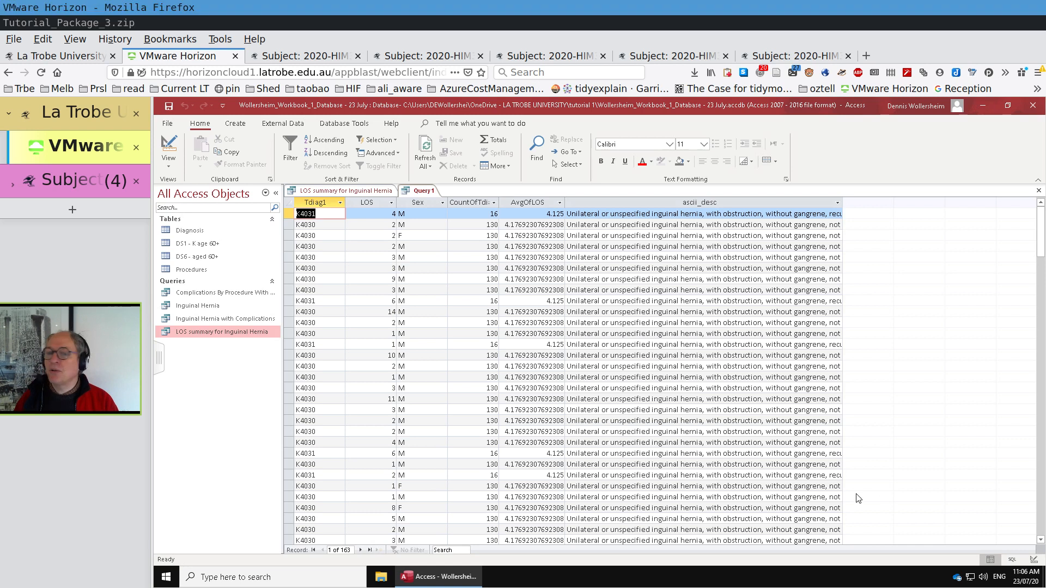
left_click(168, 152)
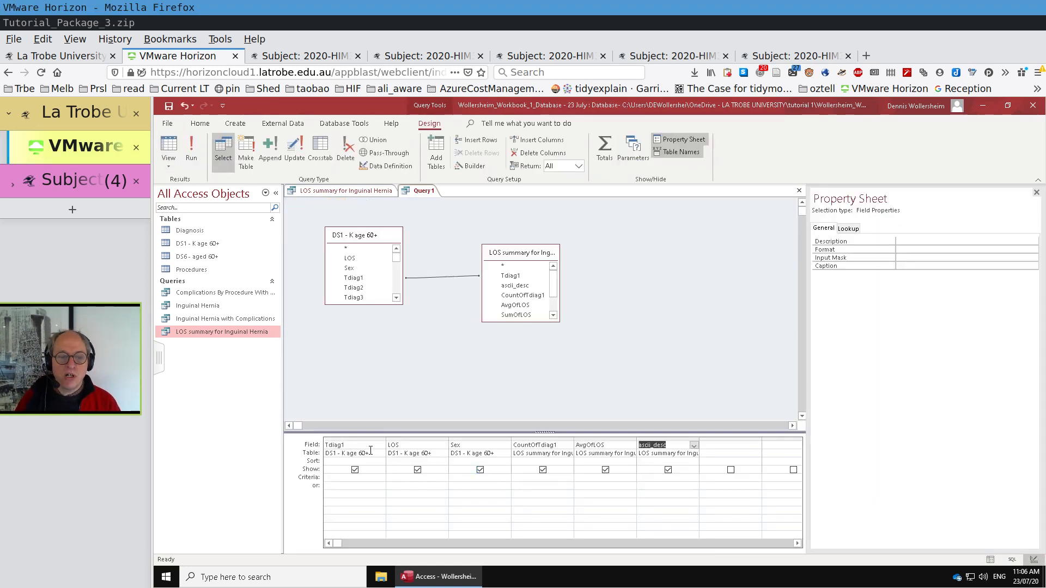
- Rearrange Query1's output as Tdiag1, ascii_desc and Sex, and remove the LOS, duplicate Sex, CountOfTdiag1 and AvgOfLOS columns
left_click(655, 439)
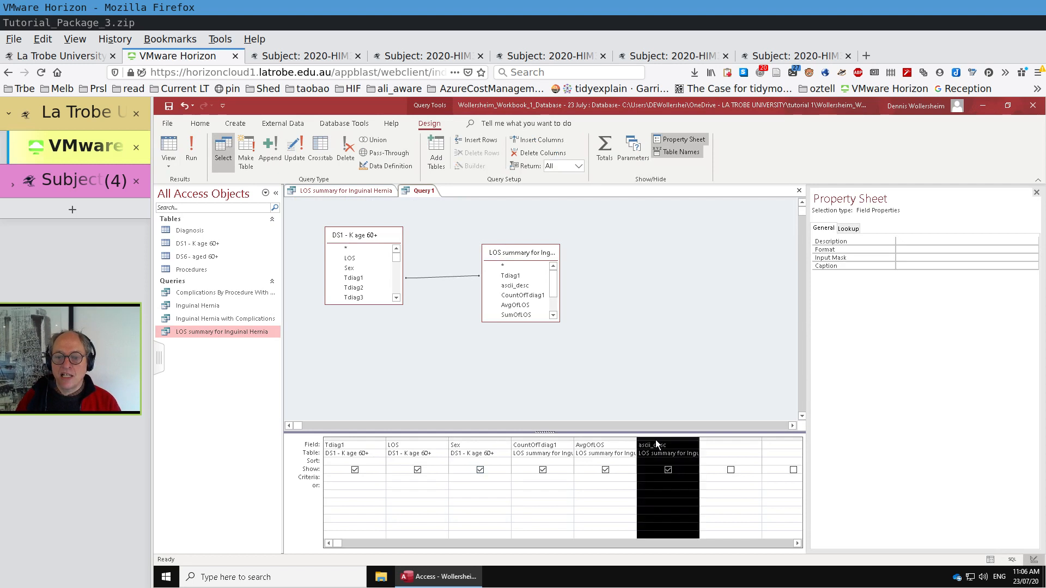
left_click_drag(655, 439, 387, 442)
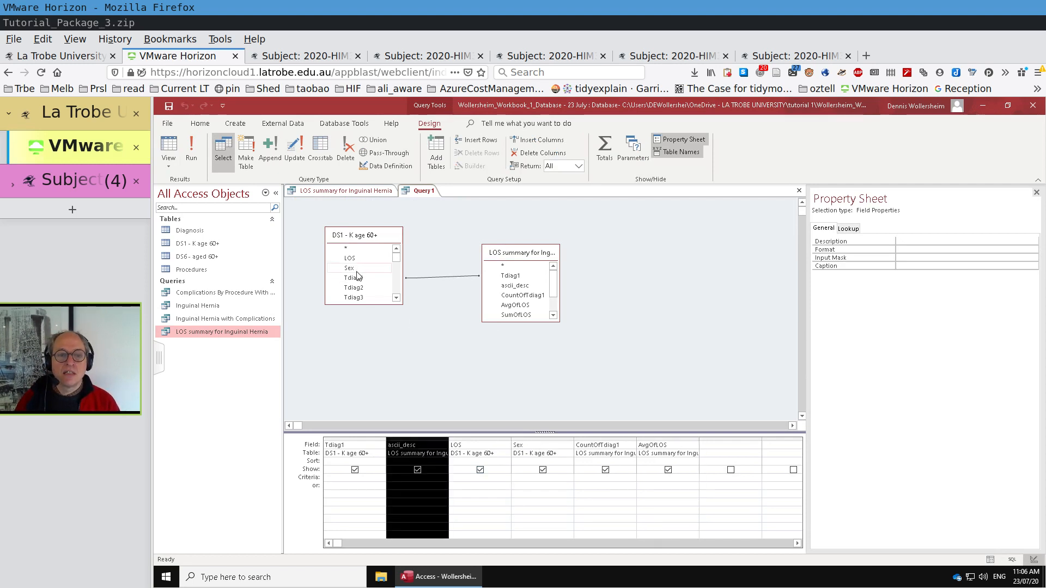
left_click_drag(351, 269, 466, 459)
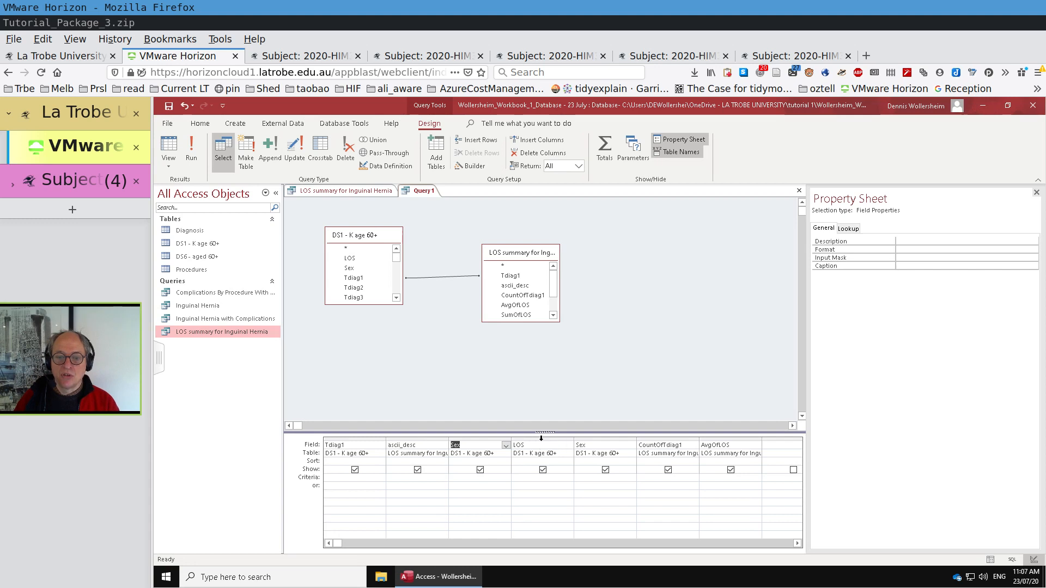
left_click_drag(541, 438, 713, 454)
key("Delete")
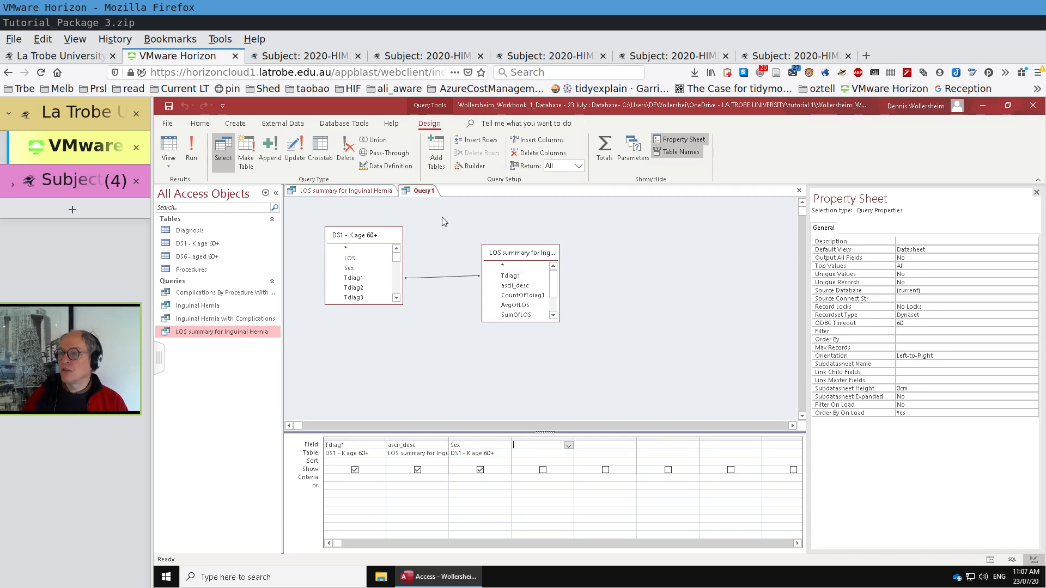
- Save Query1 under the name "top 3 crosstab"
right_click(427, 195)
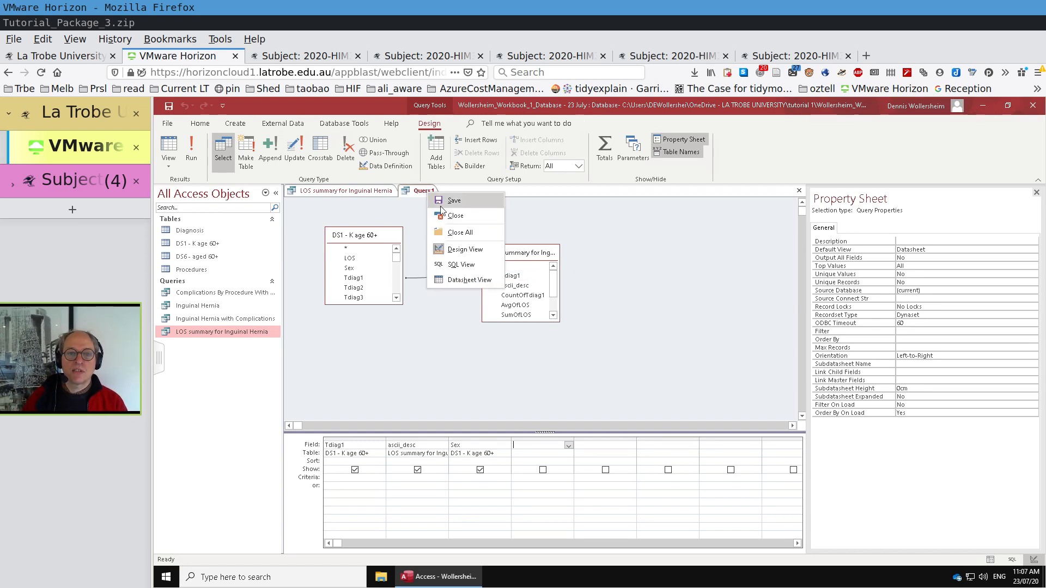
left_click(450, 210)
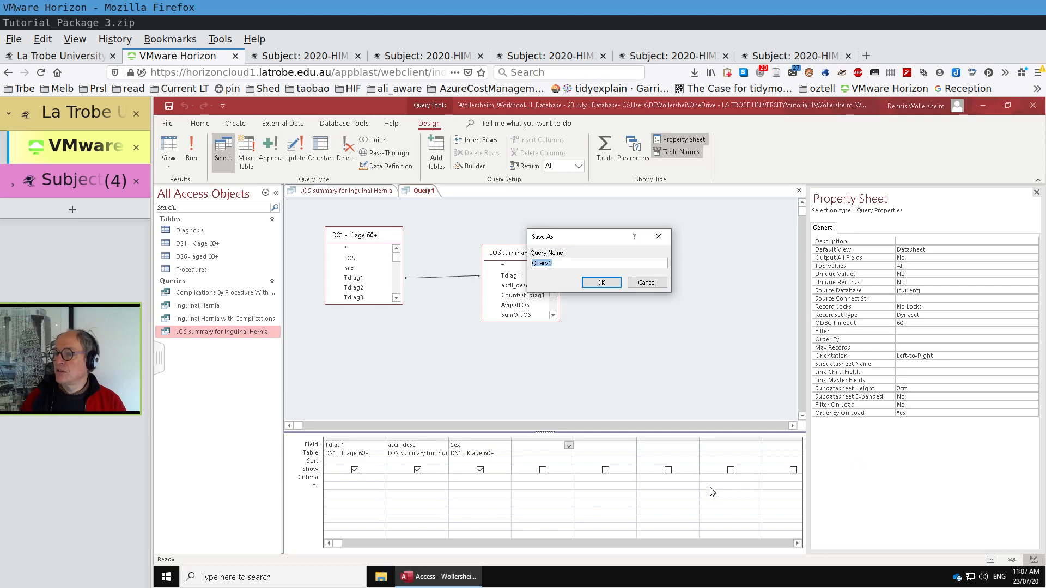
type("to")
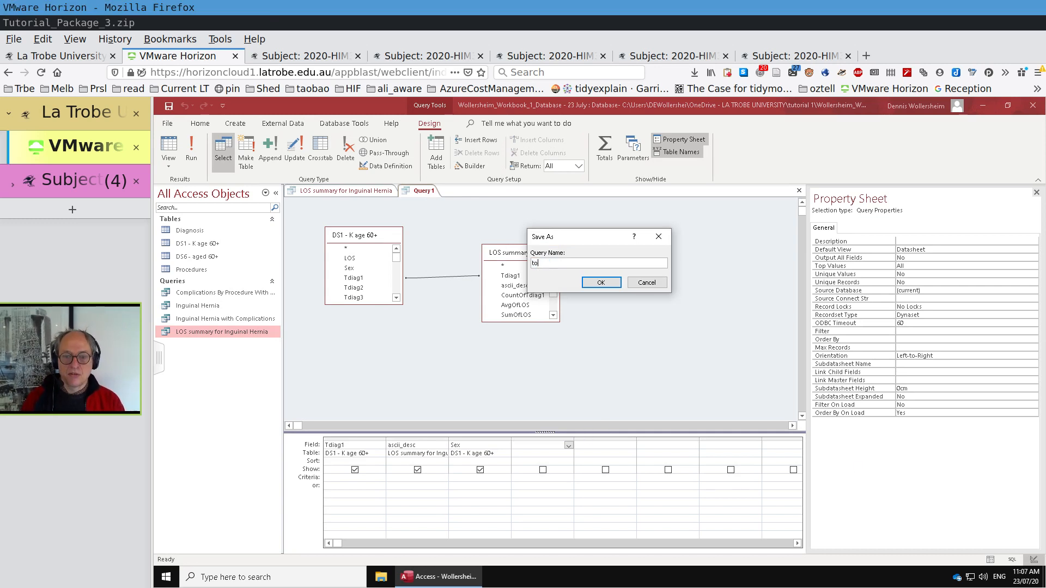
type("p 3 cross")
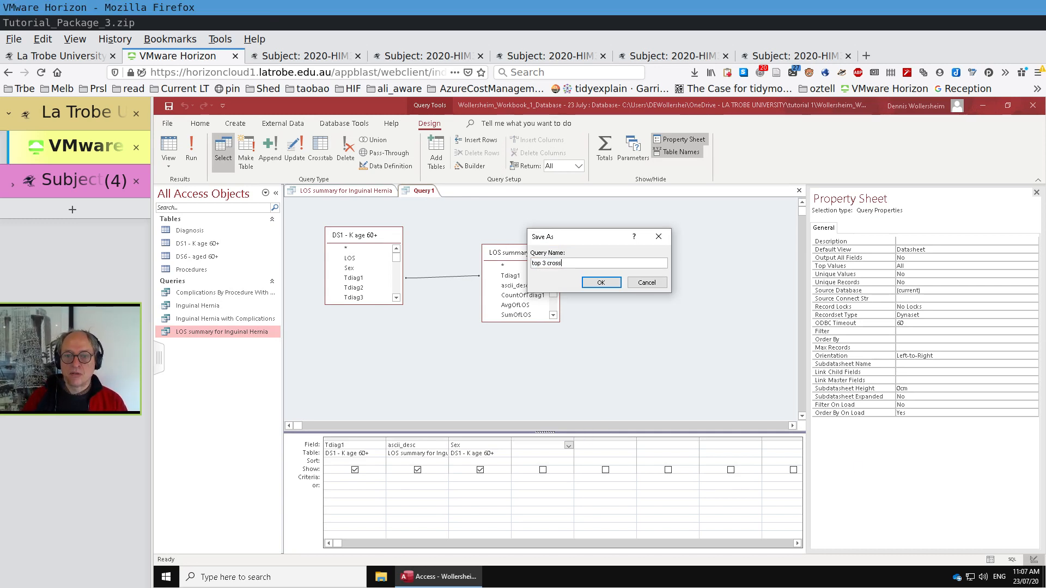
type("tab")
key("Return")
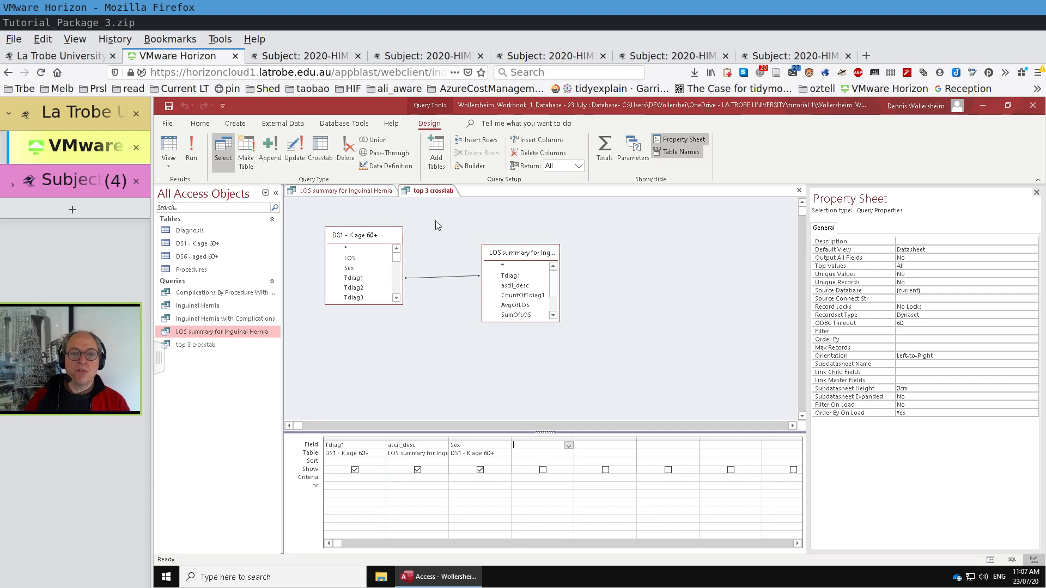
- Close both the top 3 crosstab and the LOS summary for Inguinal Hernia queries
right_click(441, 196)
left_click(467, 216)
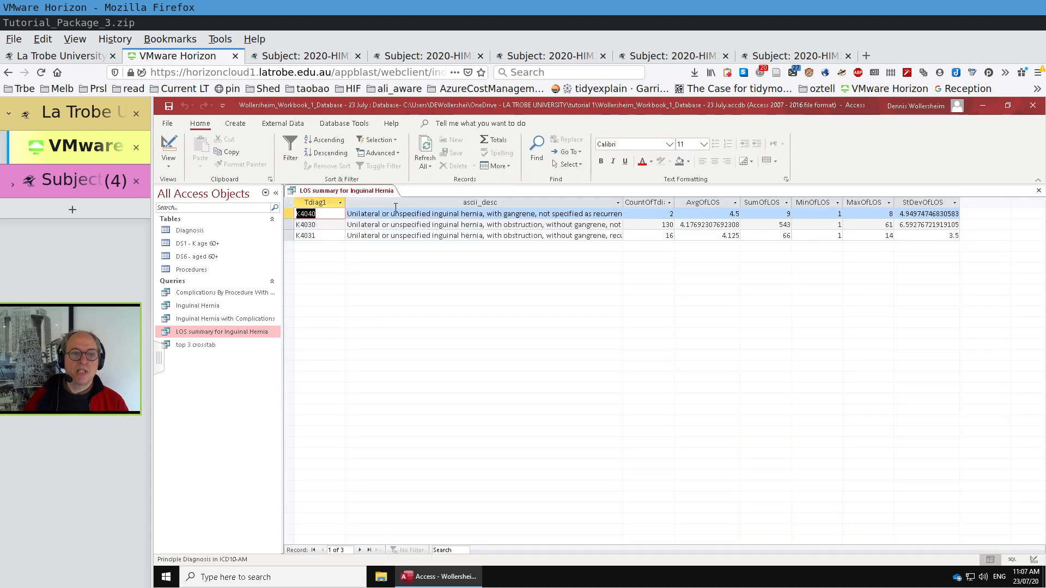
left_click(354, 196)
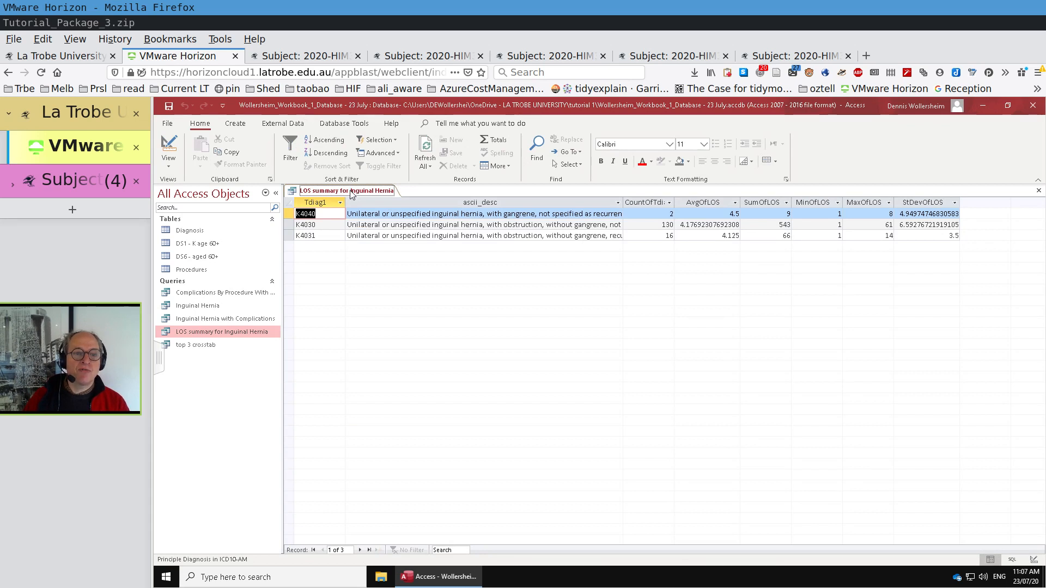
right_click(352, 194)
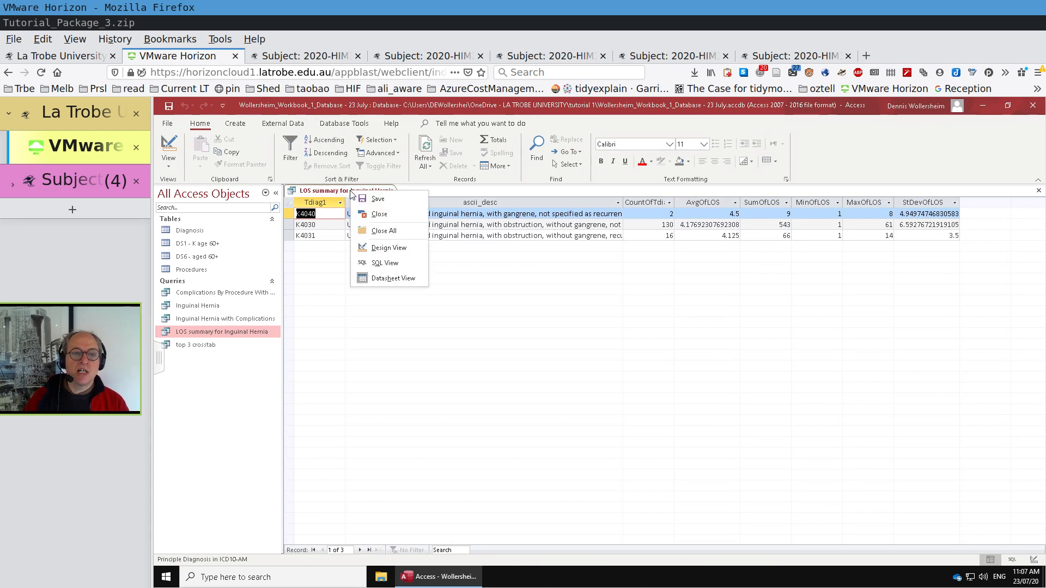
left_click(379, 214)
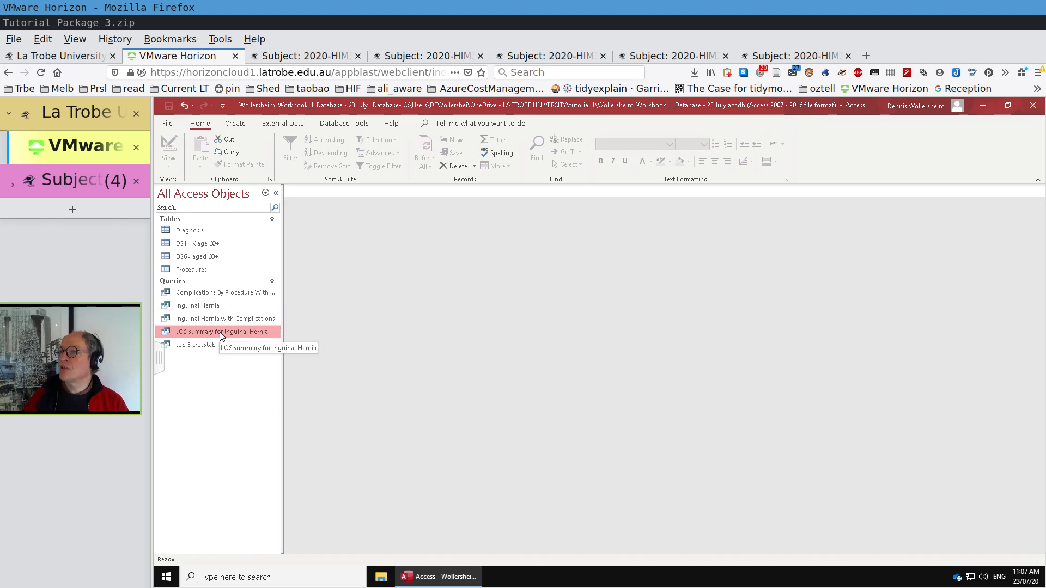
- Rename the LOS summary for Inguinal Hernia query as "Top 3 average LOS Inguinal Hernia"
right_click(222, 332)
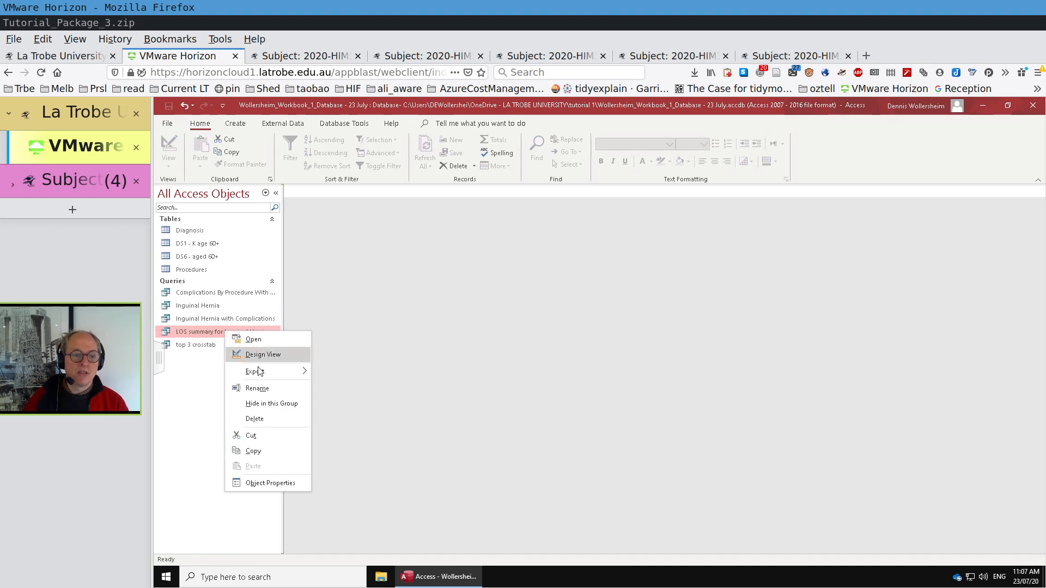
left_click(263, 391)
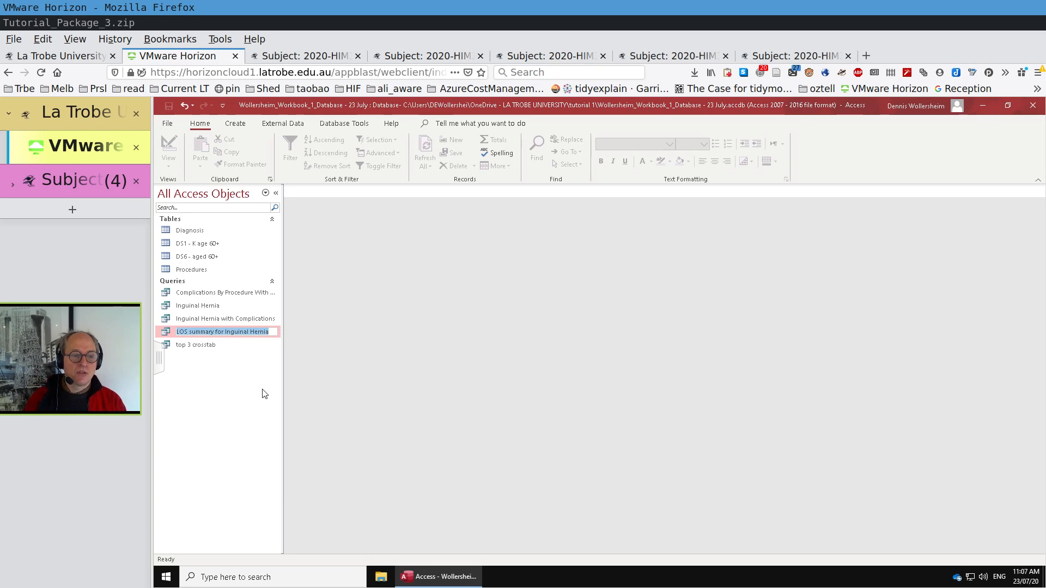
type("T")
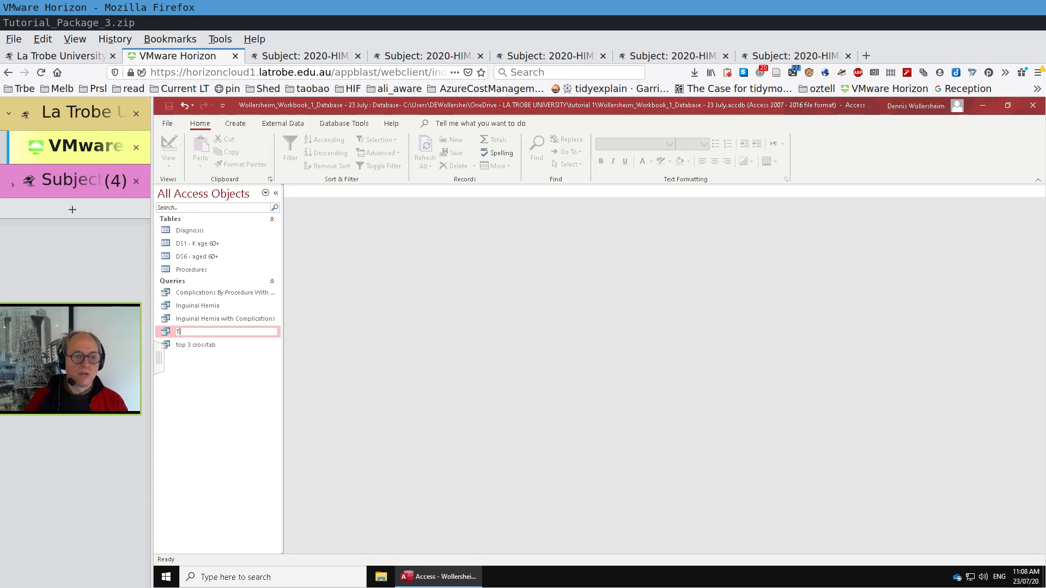
type("op ")
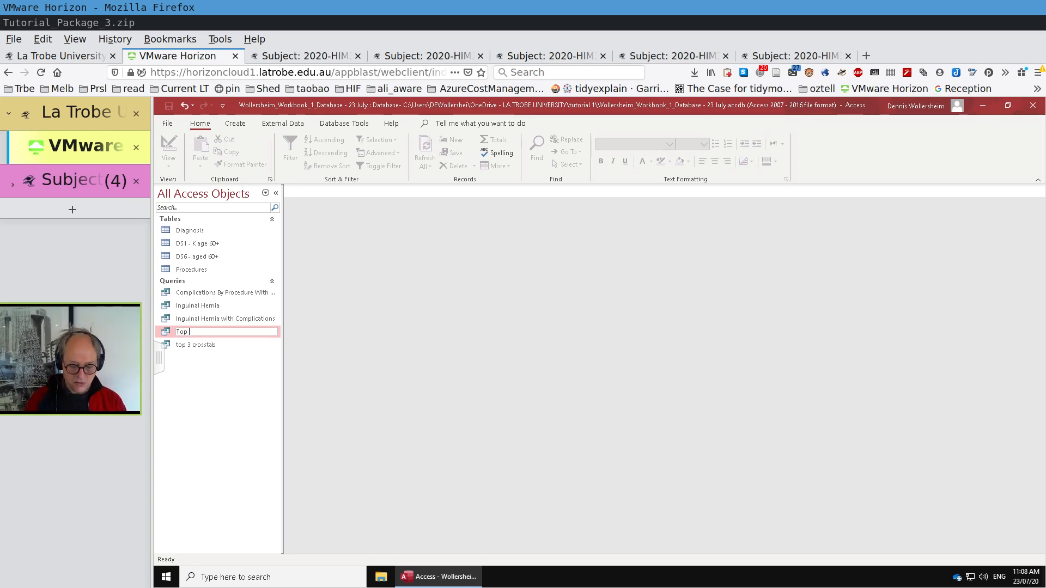
type("3 average LOS")
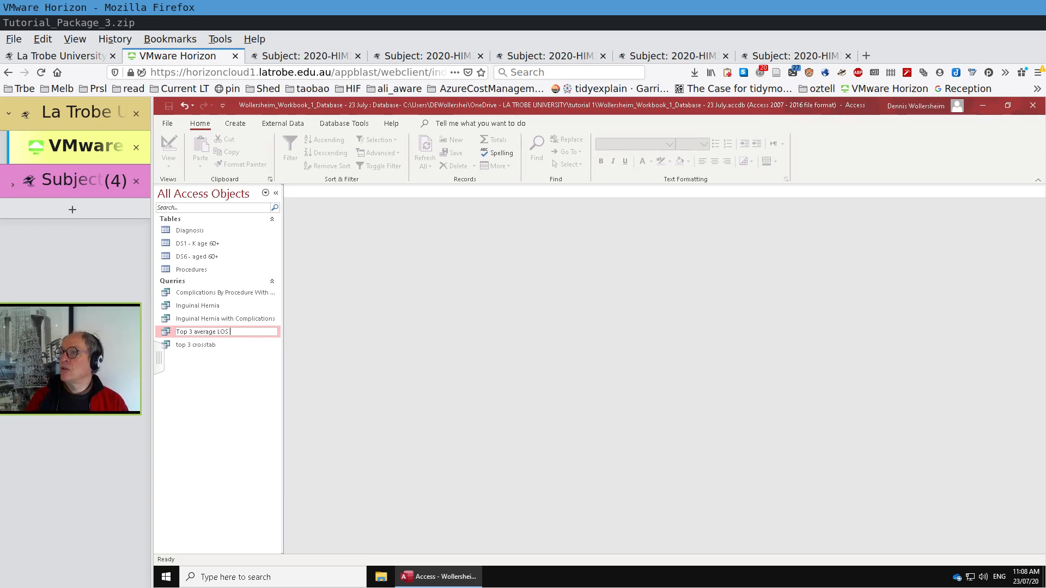
type(" Inguinal Hernai")
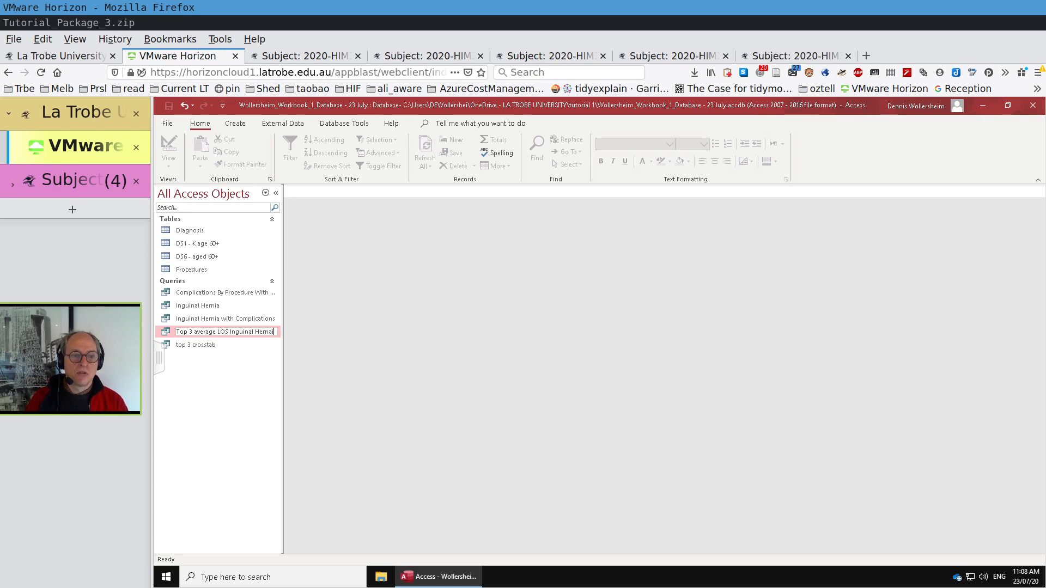
key("BackSpace")
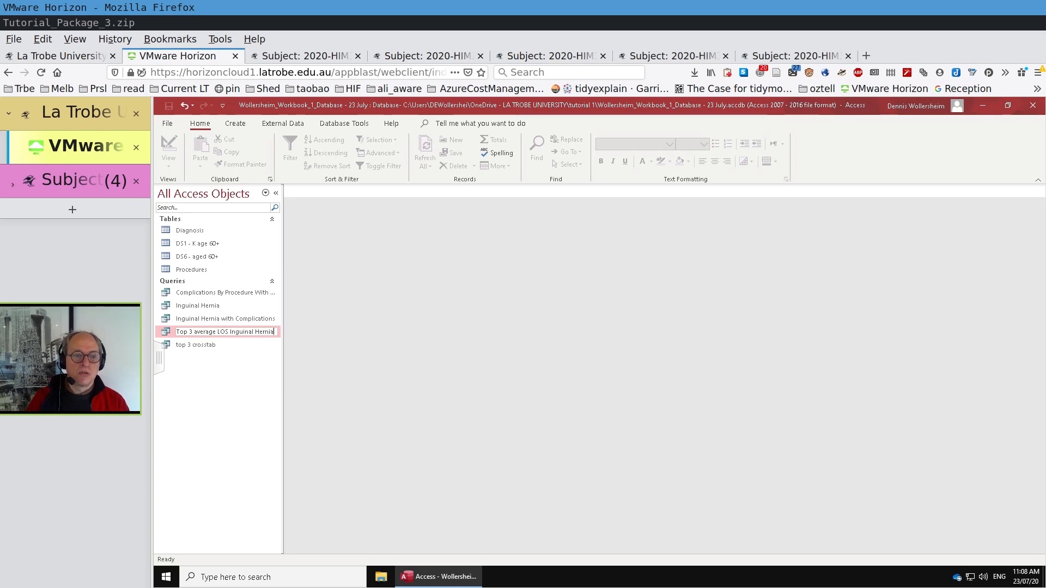
key("Return")
- Try to open the top 3 crosstab query, check its design for references to the renamed query, and close it
left_click(211, 346)
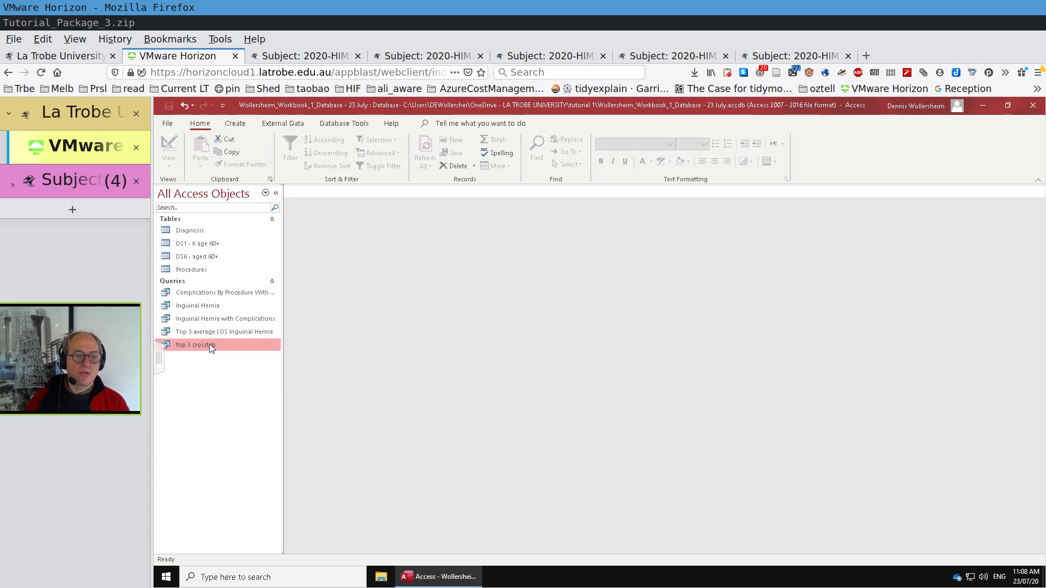
right_click(212, 345)
left_click(235, 355)
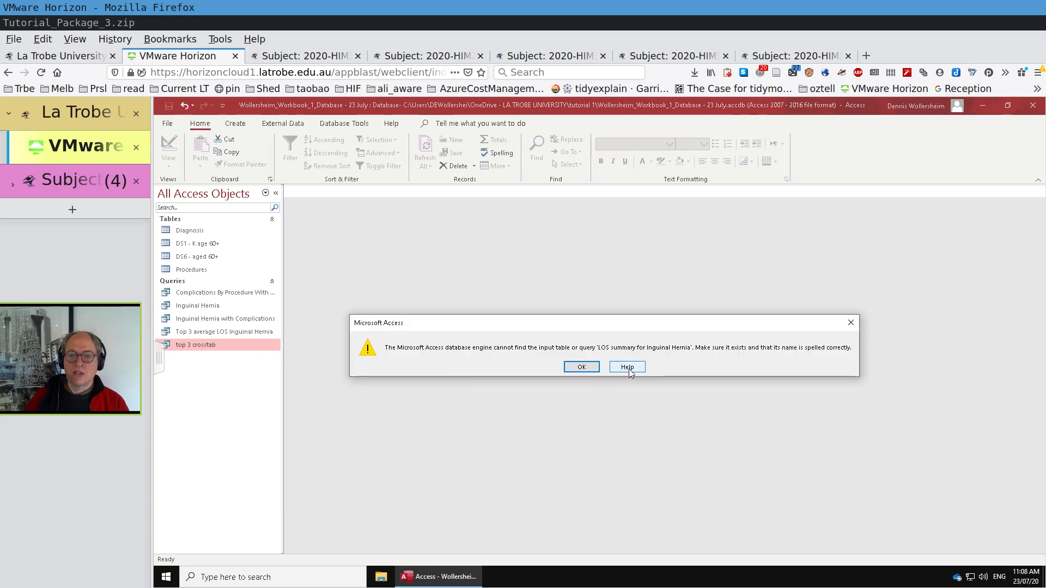
left_click(590, 367)
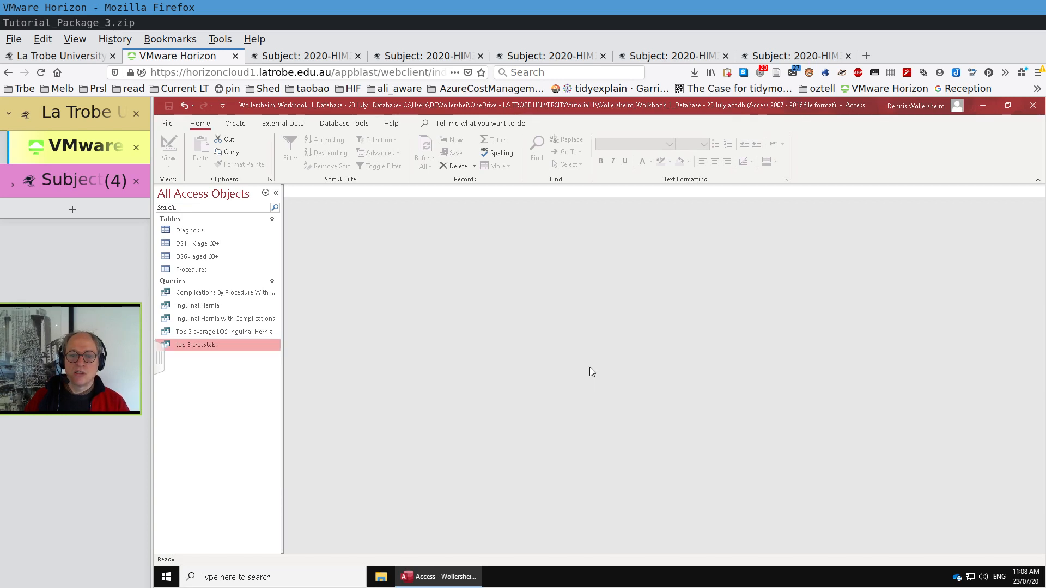
right_click(214, 344)
left_click(245, 365)
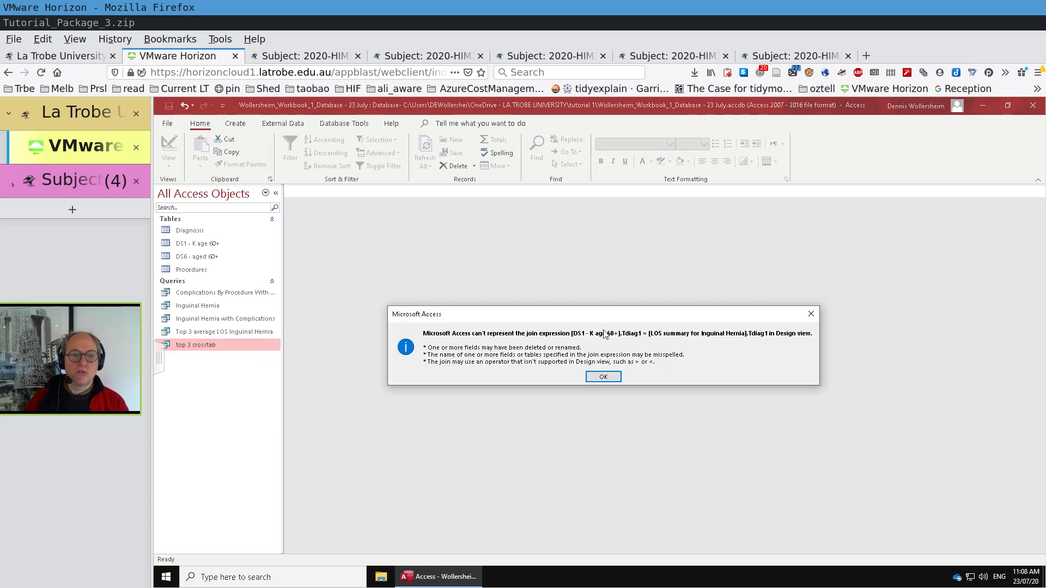
left_click(612, 377)
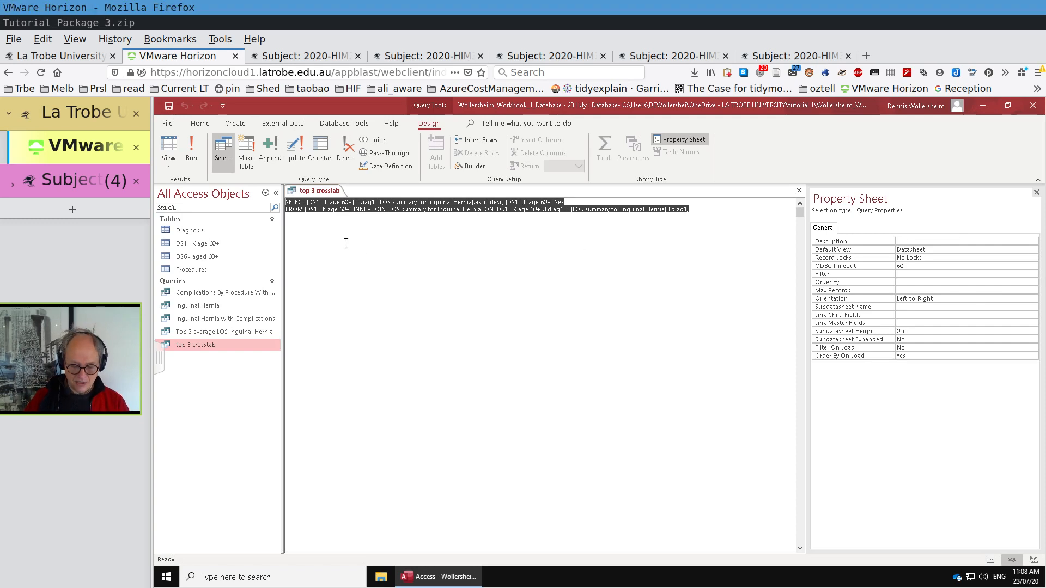
right_click(321, 194)
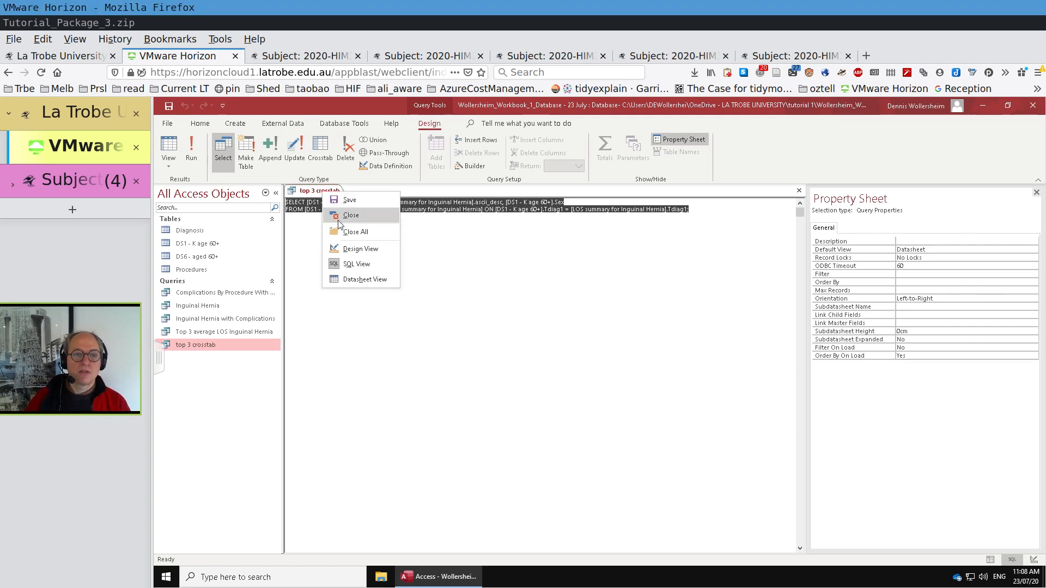
left_click(338, 220)
key("ctrl+w")
- Delete the top 3 crosstab query from the database
right_click(212, 344)
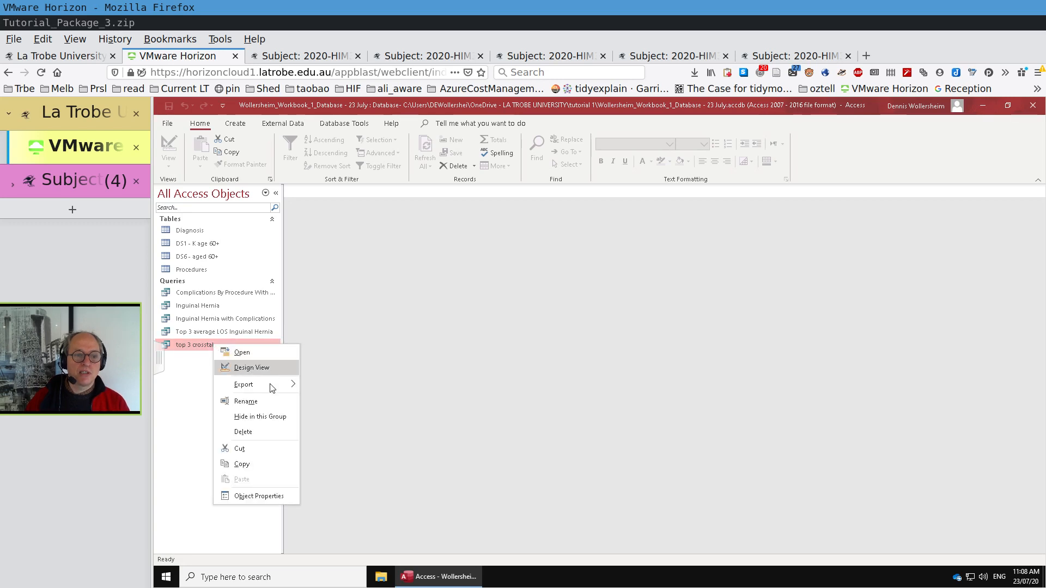
left_click(269, 433)
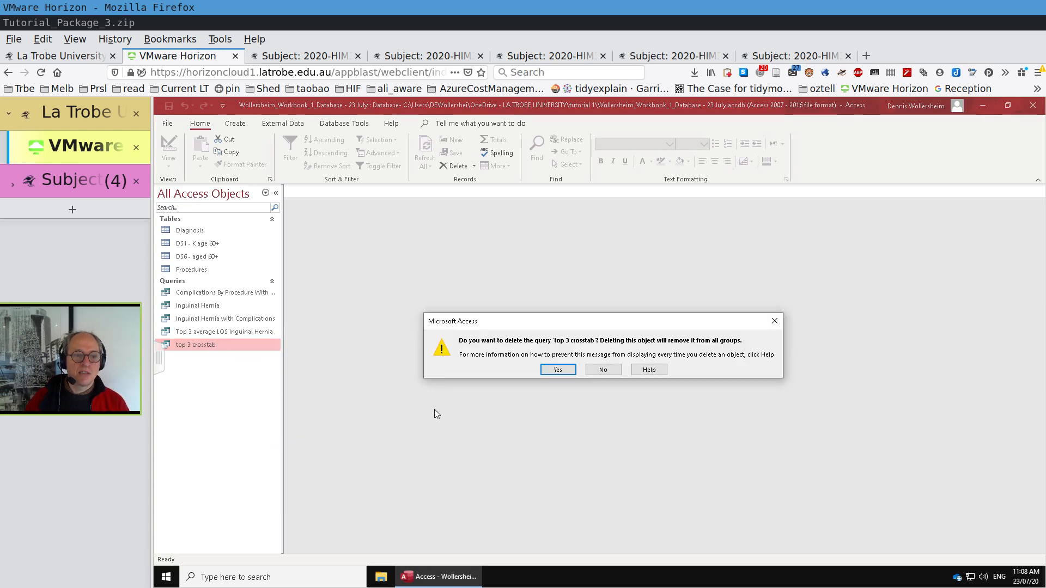
left_click(558, 370)
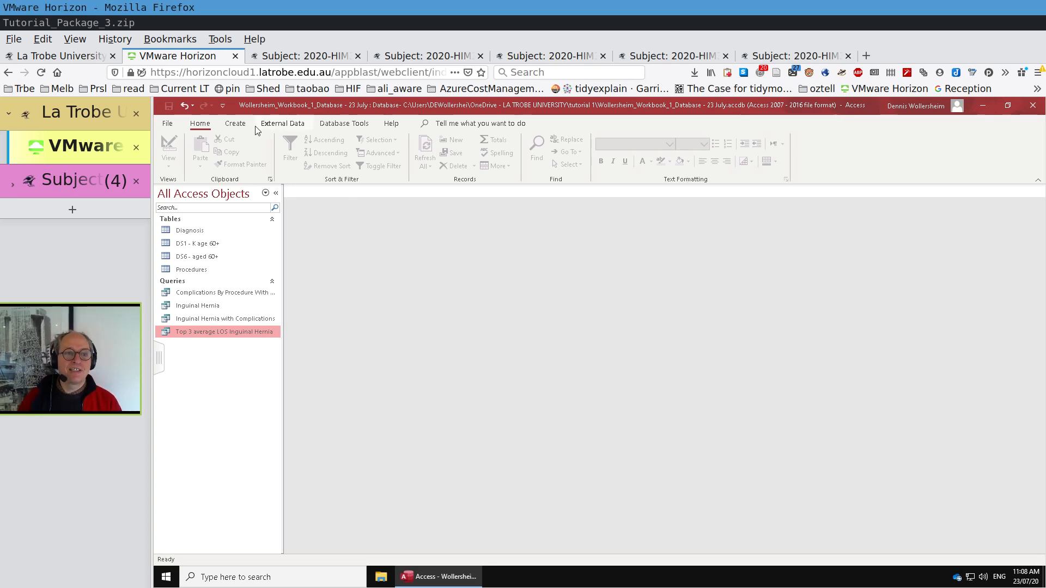
- Design a new query from Top 3 average LOS Inguinal Hernia and the DS1 - K age 60+ table, joined on Tdiag1
left_click(235, 124)
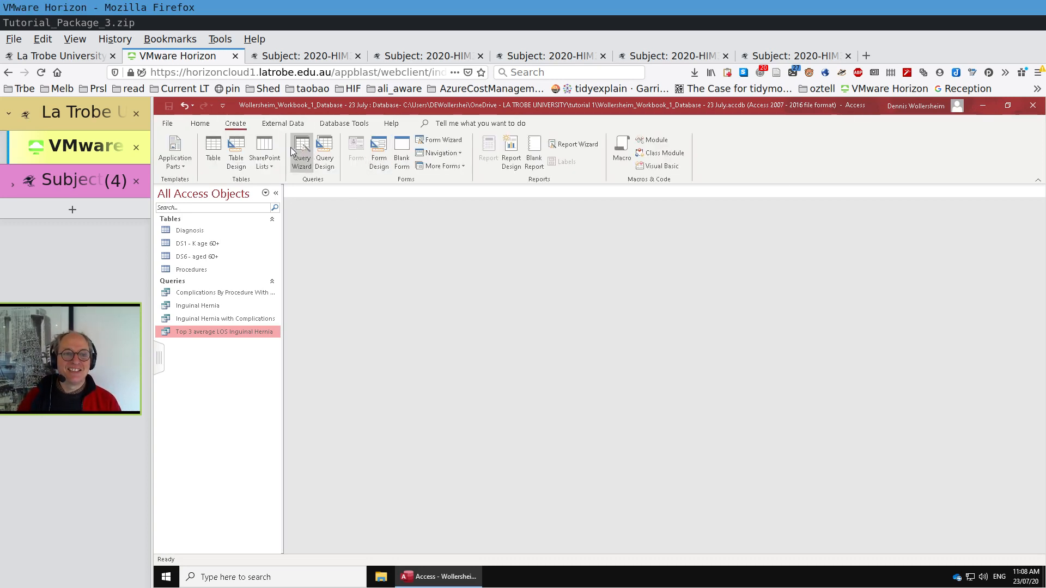
left_click(325, 150)
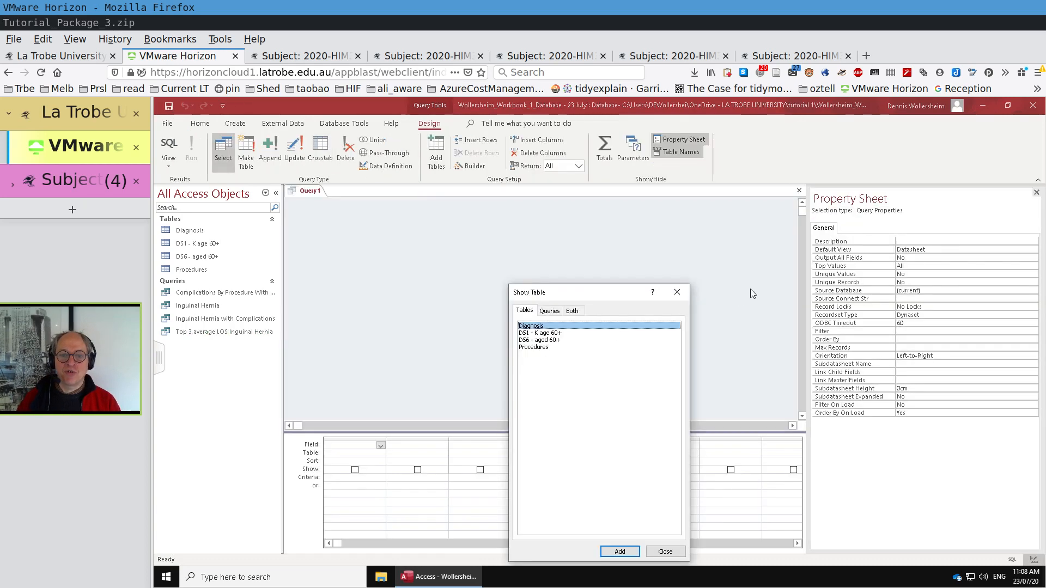
left_click(677, 293)
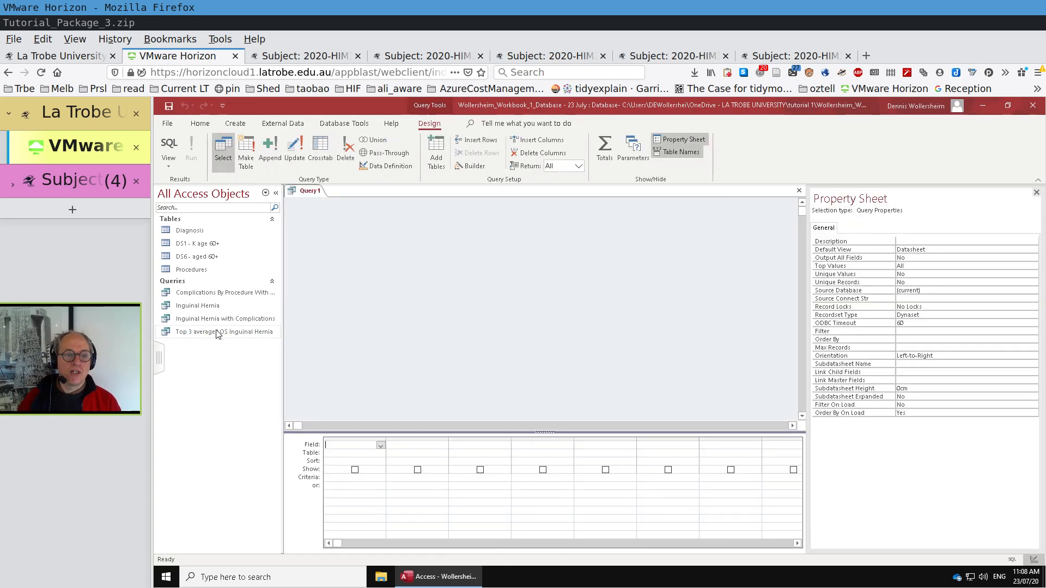
left_click_drag(242, 332, 426, 283)
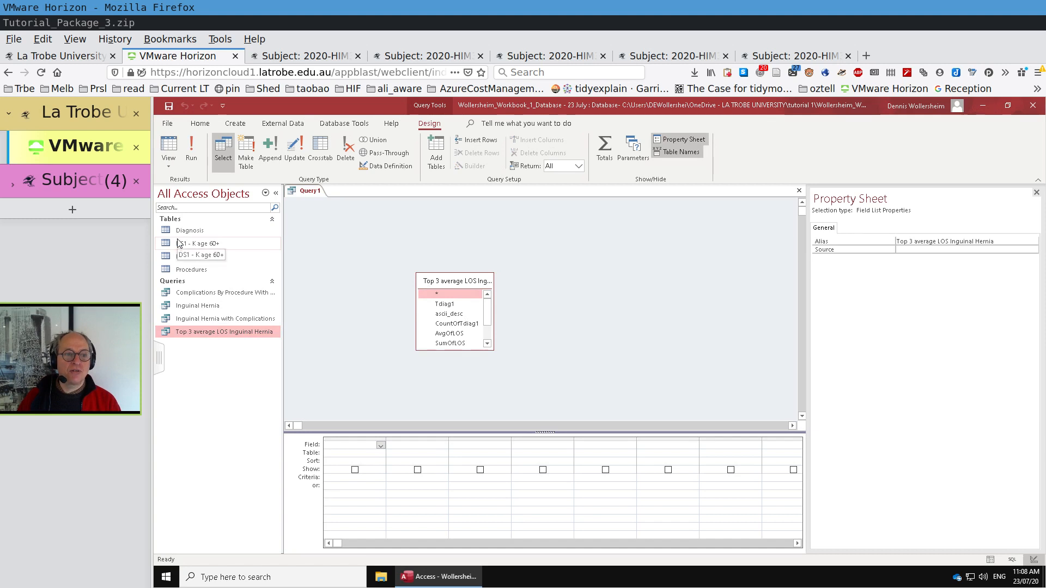
left_click_drag(195, 243, 347, 281)
left_click_drag(425, 280, 478, 258)
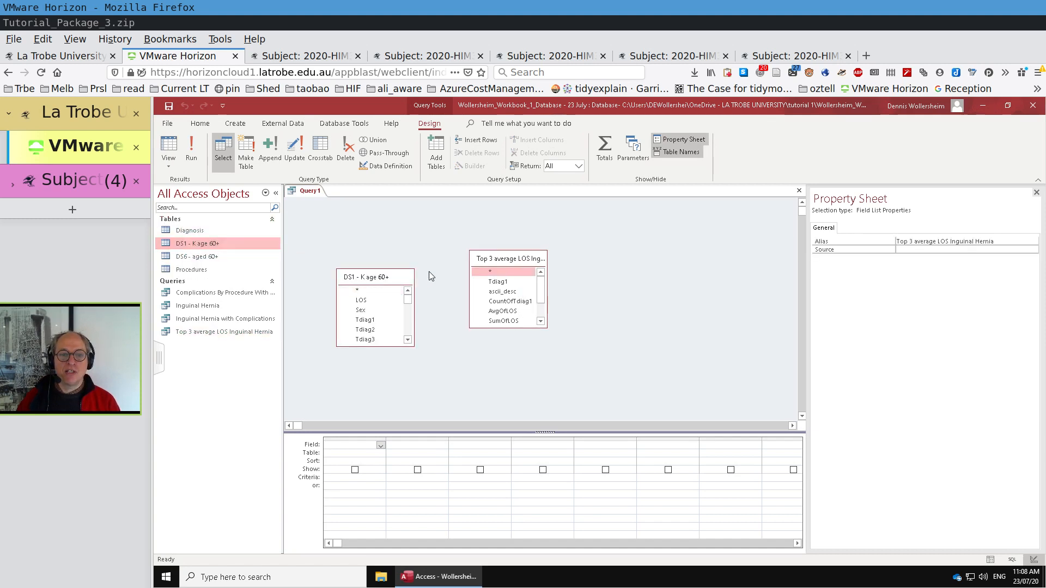
left_click_drag(383, 282, 379, 260)
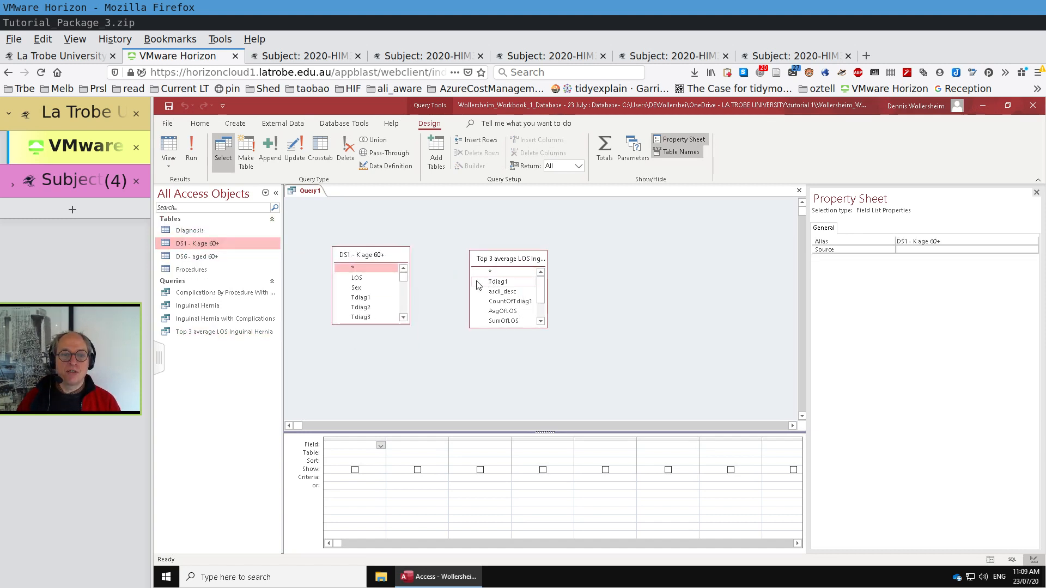
left_click_drag(477, 281, 370, 298)
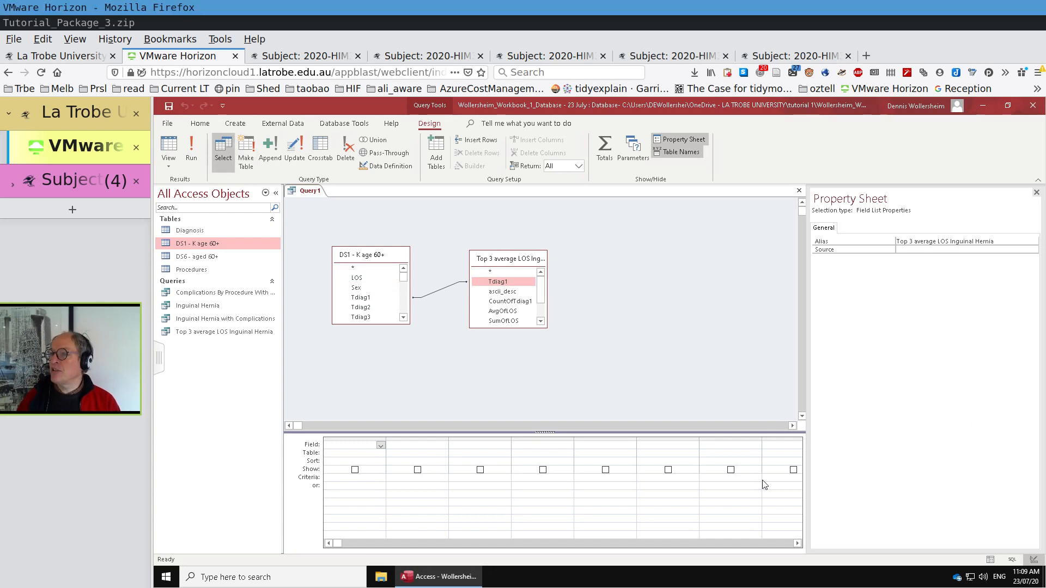
- Output Tdiag1 and Sex from DS1 - K age 60+, plus ascii_desc and a single Tdiag1 column from the top 3 query
double_click(361, 298)
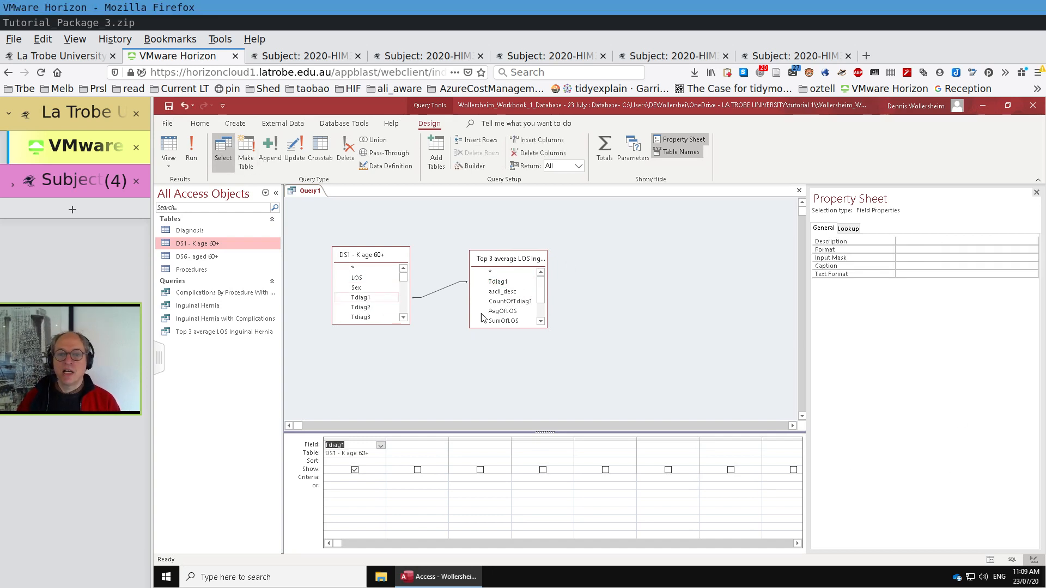
double_click(517, 294)
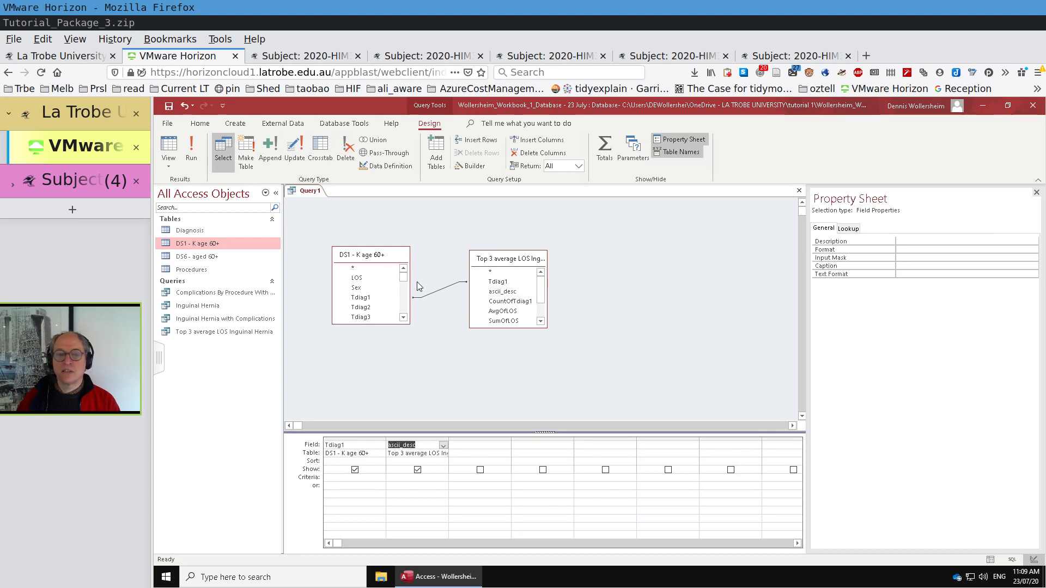
double_click(357, 287)
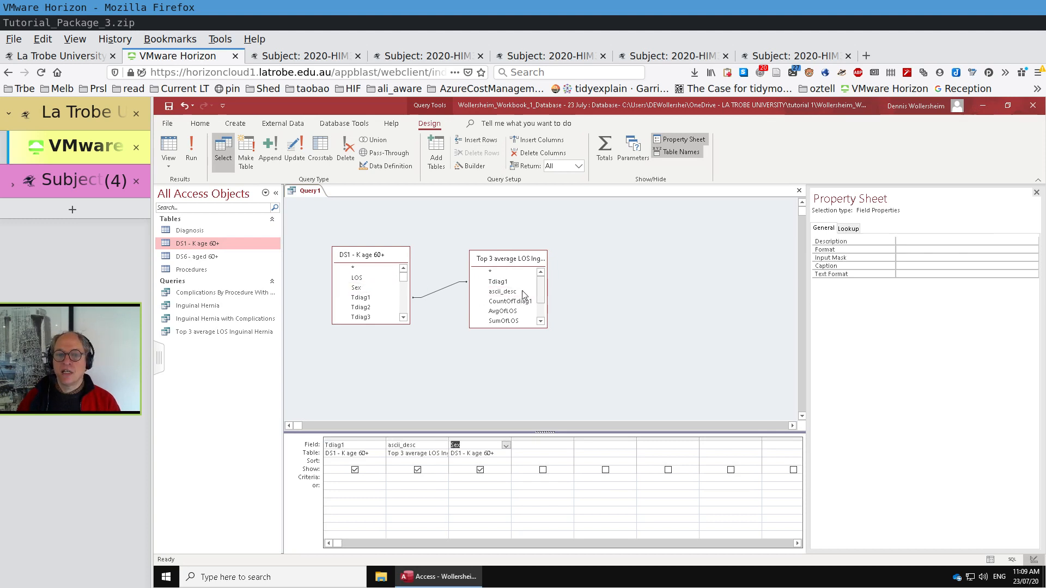
left_click(499, 283)
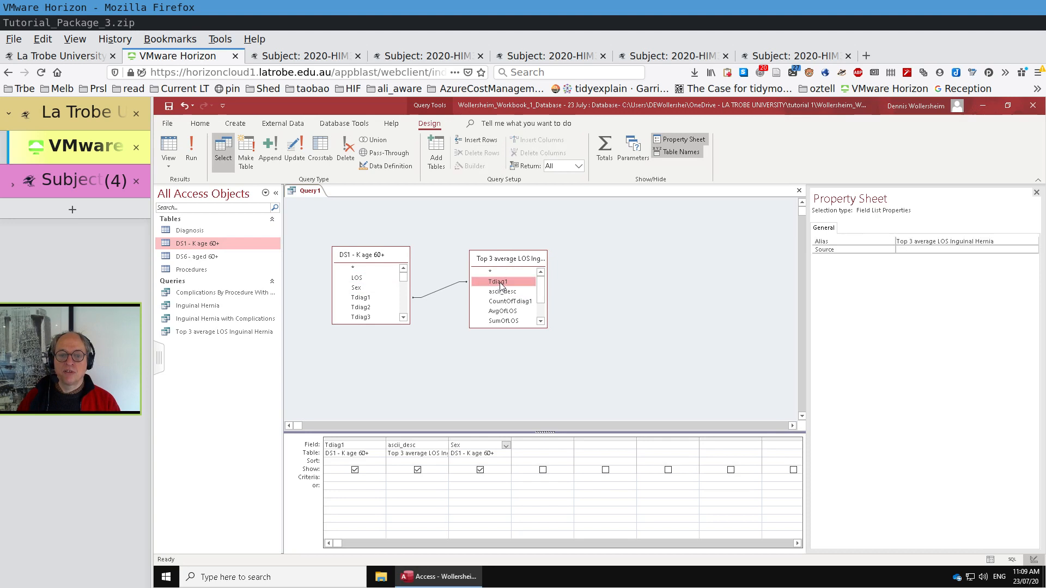
double_click(499, 282)
double_click(499, 283)
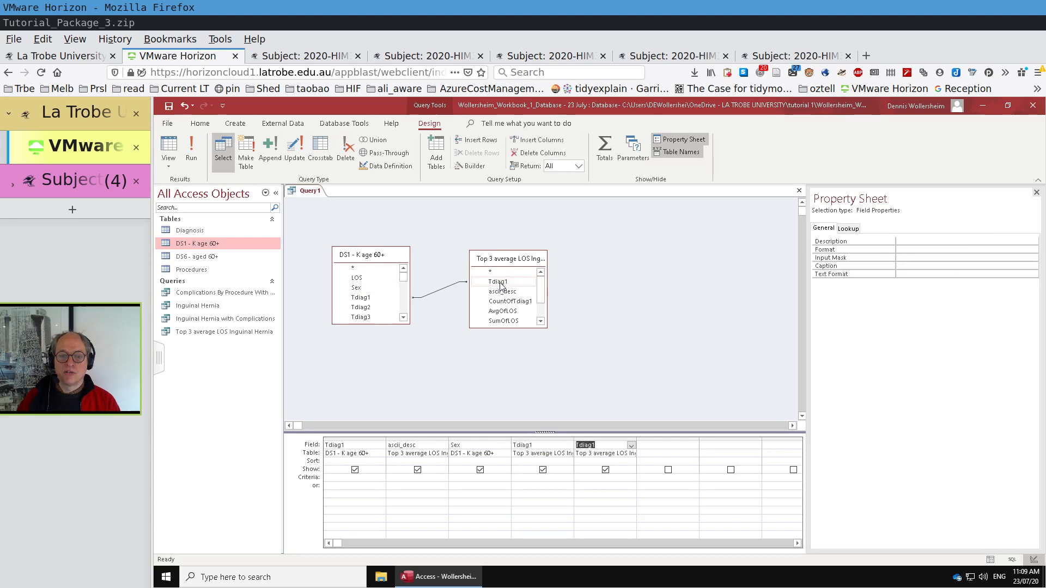
left_click(605, 439)
key("Delete")
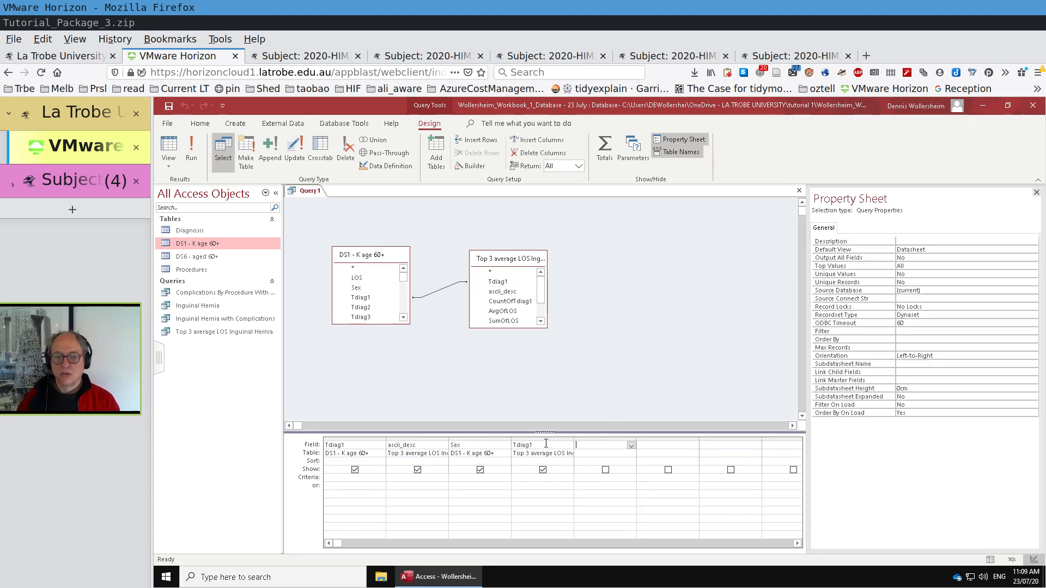
- Add totals to the query with Count on the second Tdiag1 column, run it to check the rows, and return to its design
left_click(600, 159)
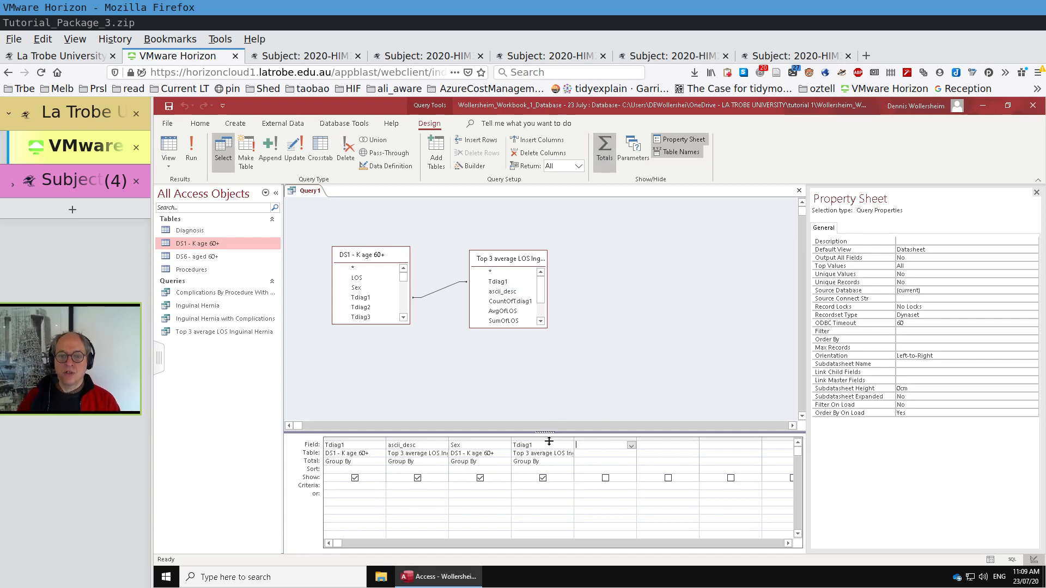
left_click(550, 463)
left_click(569, 462)
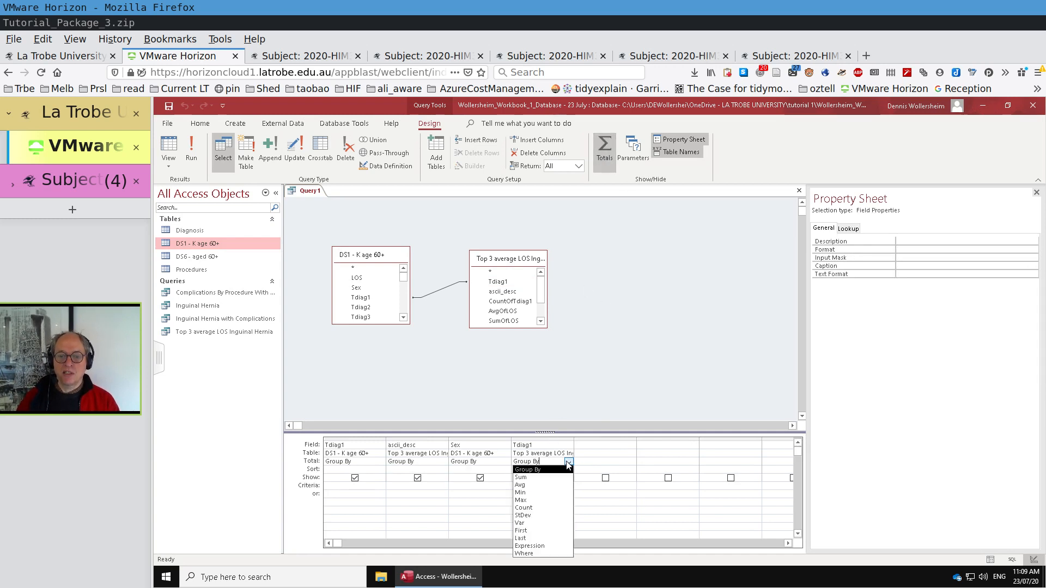
left_click(538, 508)
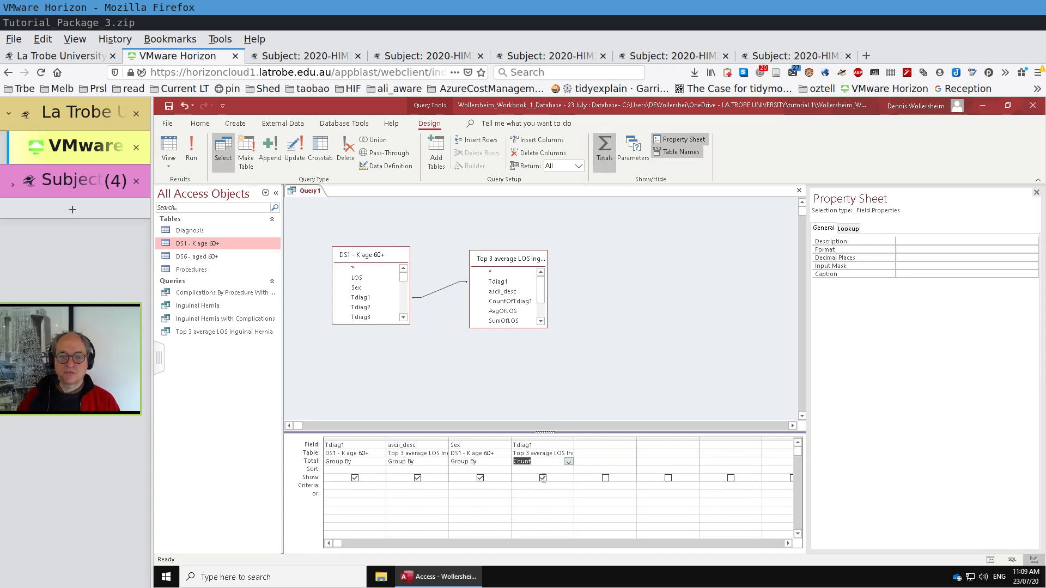
left_click(192, 149)
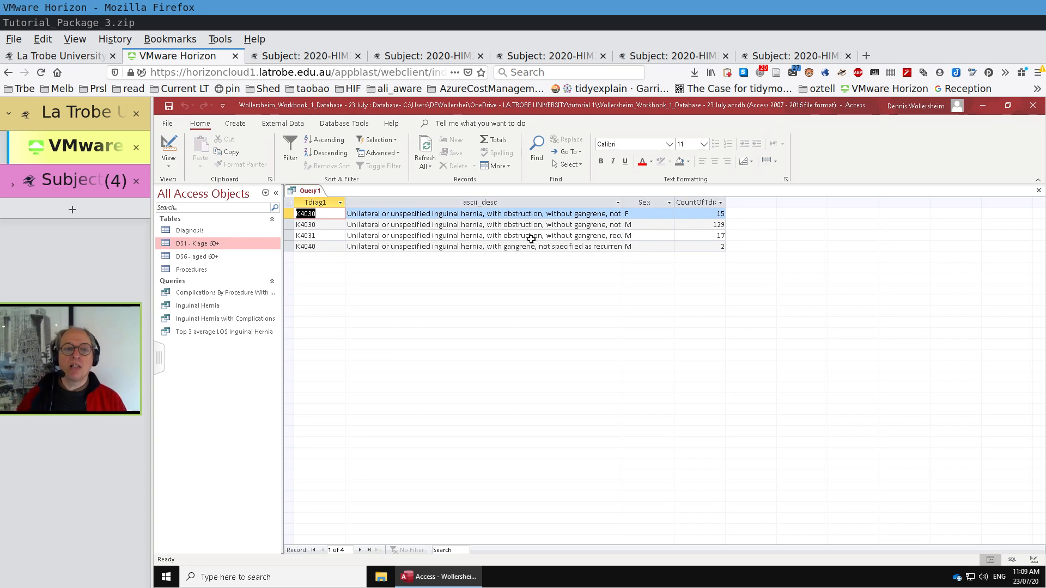
left_click(169, 149)
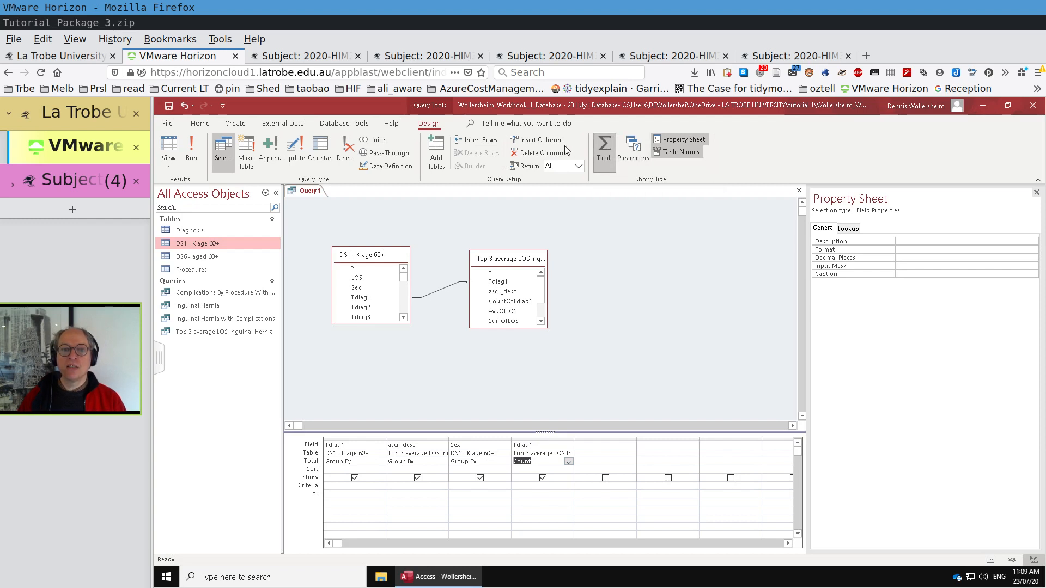
- Convert the query to a crosstab and make Tdiag1 from DS1 - K age 60+ and ascii_desc row headings
left_click(321, 151)
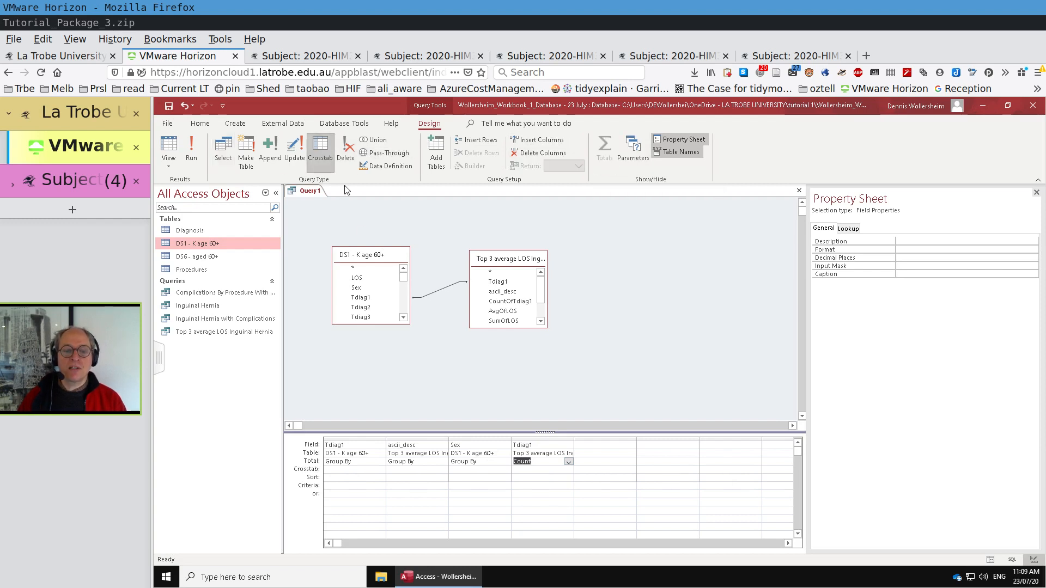
left_click(376, 470)
left_click(380, 469)
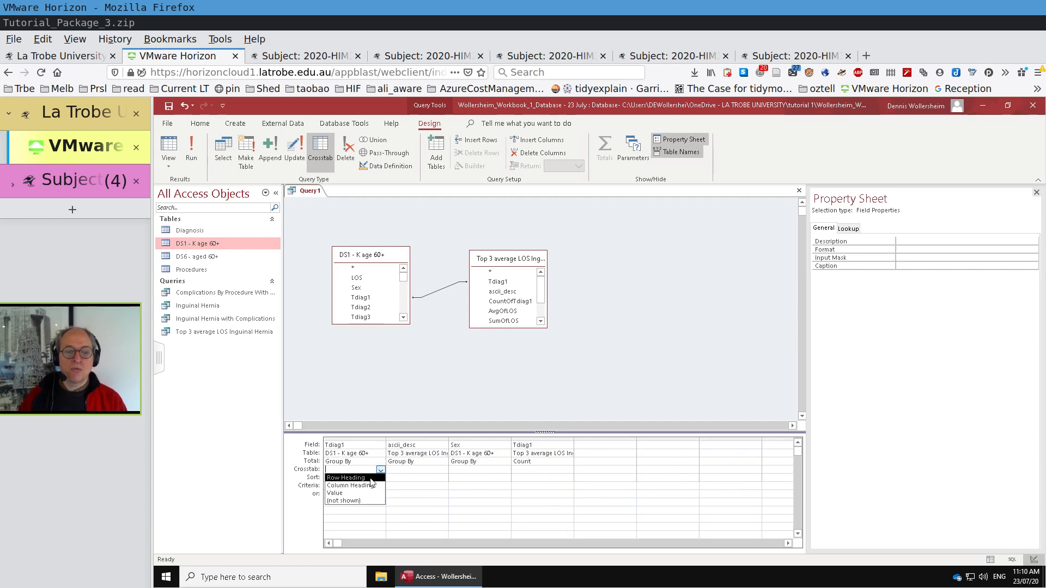
left_click(370, 479)
left_click(441, 469)
left_click(442, 469)
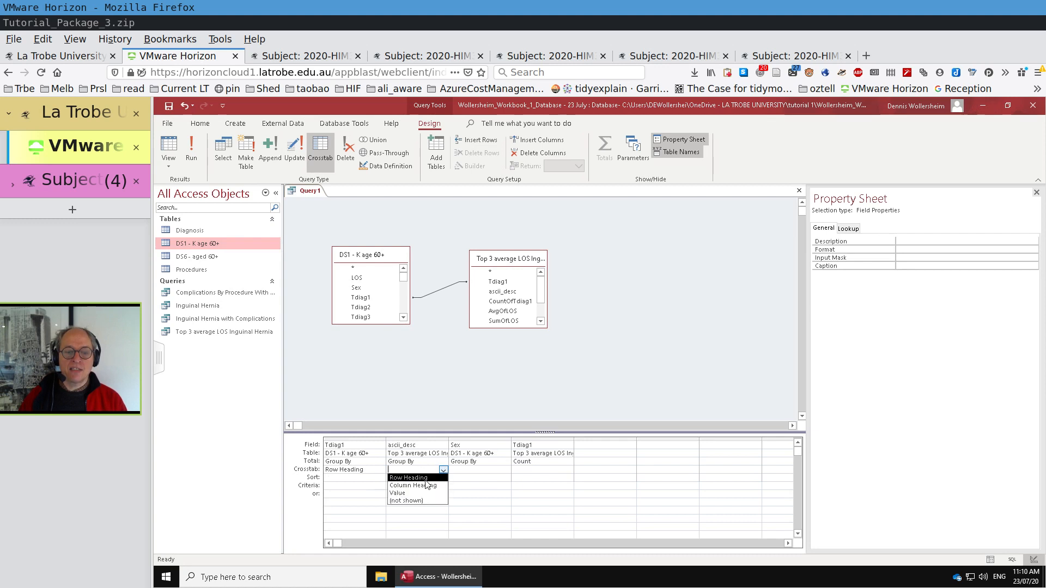
left_click(424, 478)
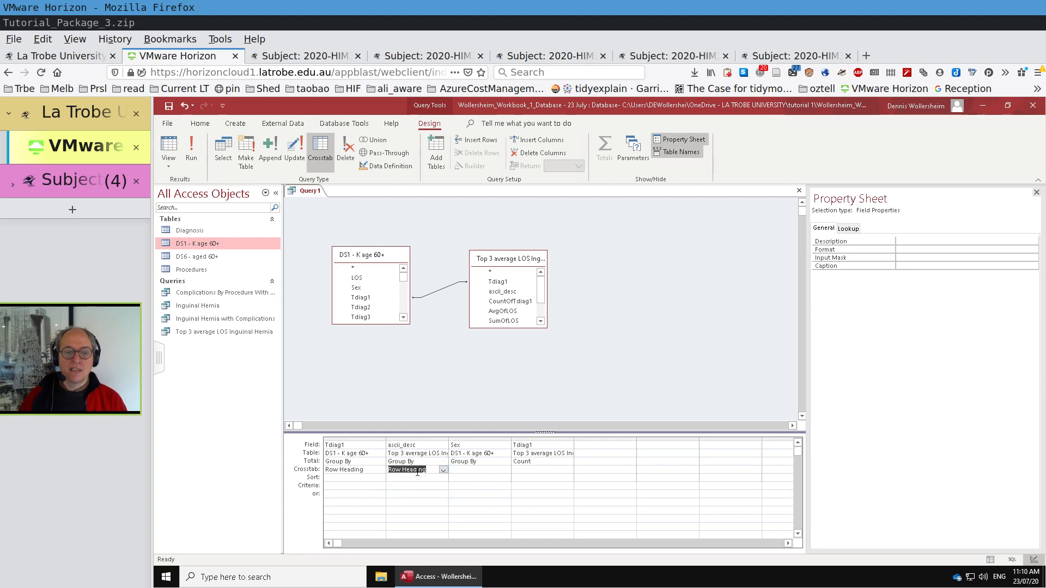
- Make Sex the column heading and the counted Tdiag1 the value of the crosstab, and run the query
left_click(493, 470)
left_click(505, 470)
left_click(490, 486)
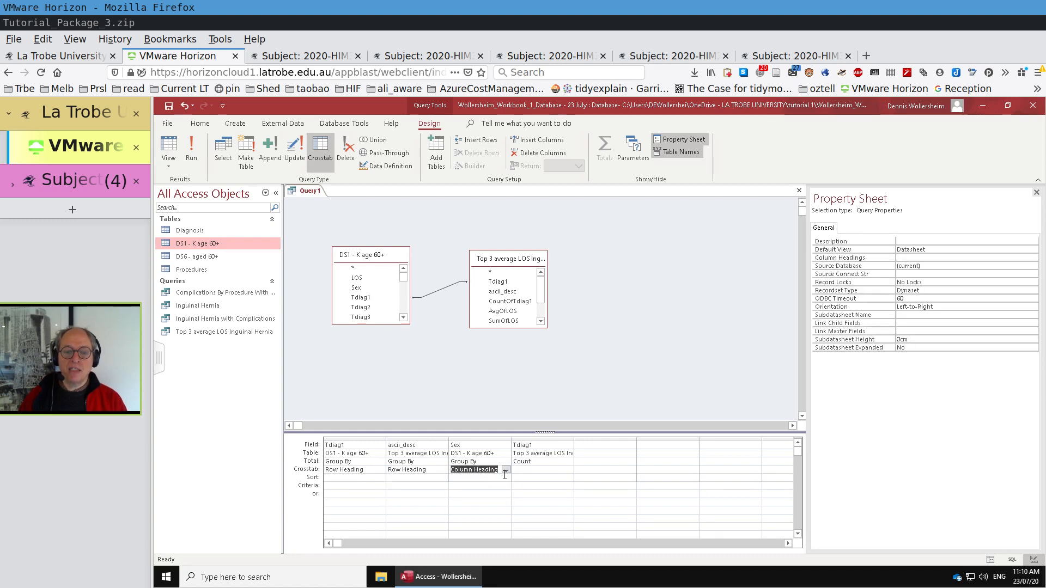
left_click(529, 470)
left_click(568, 470)
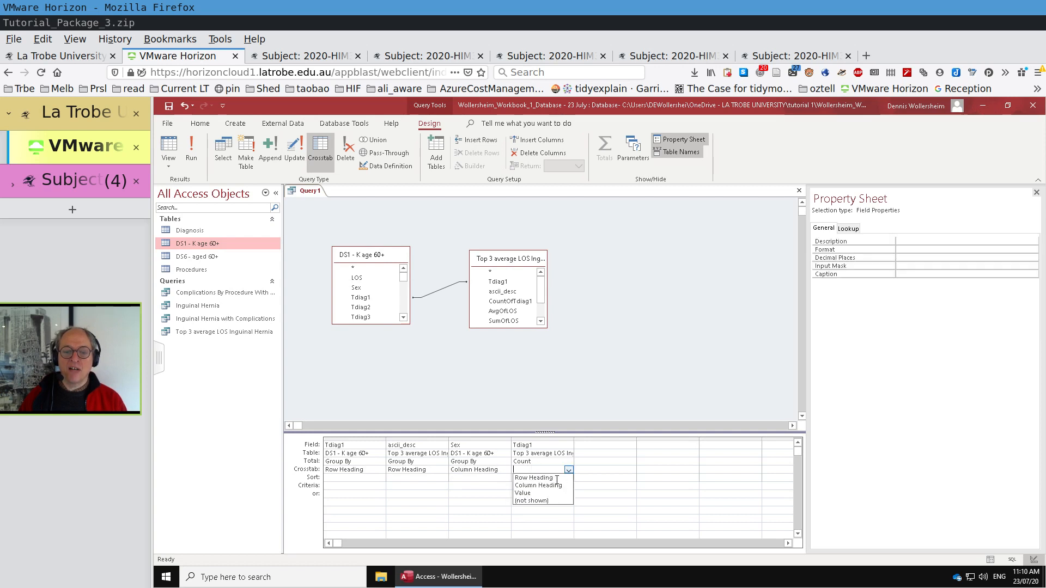
left_click(550, 493)
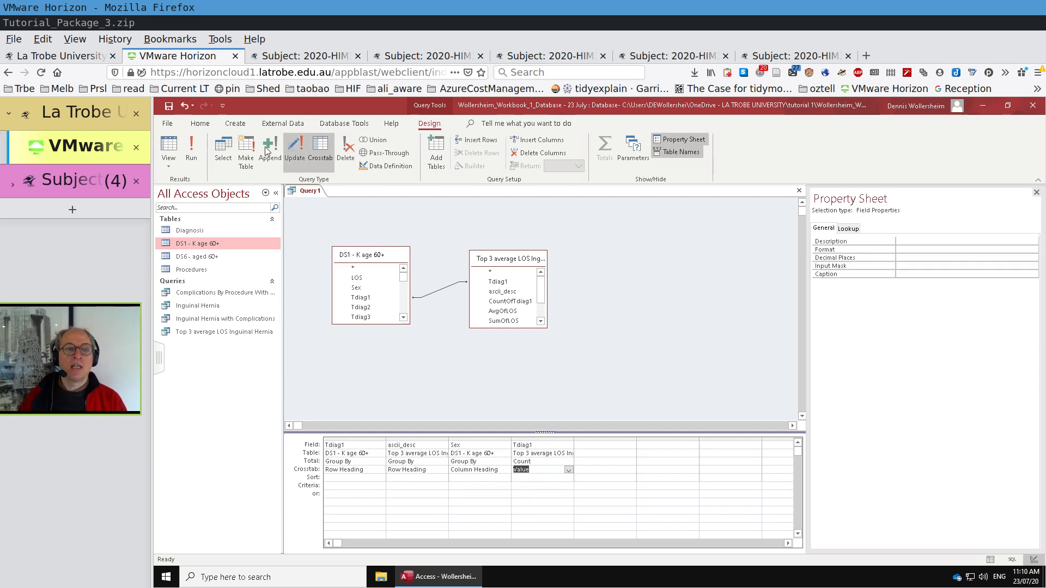
left_click(192, 149)
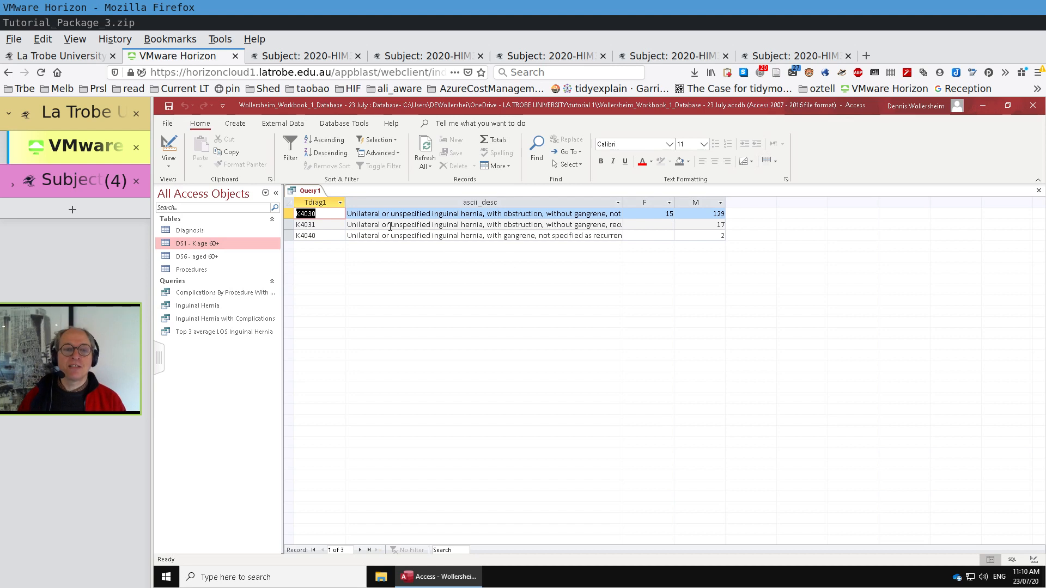
- Save the crosstab query as Top3 Average LOS Inginal Hernia Gender Cound and widen the list of database objects
left_click(168, 106)
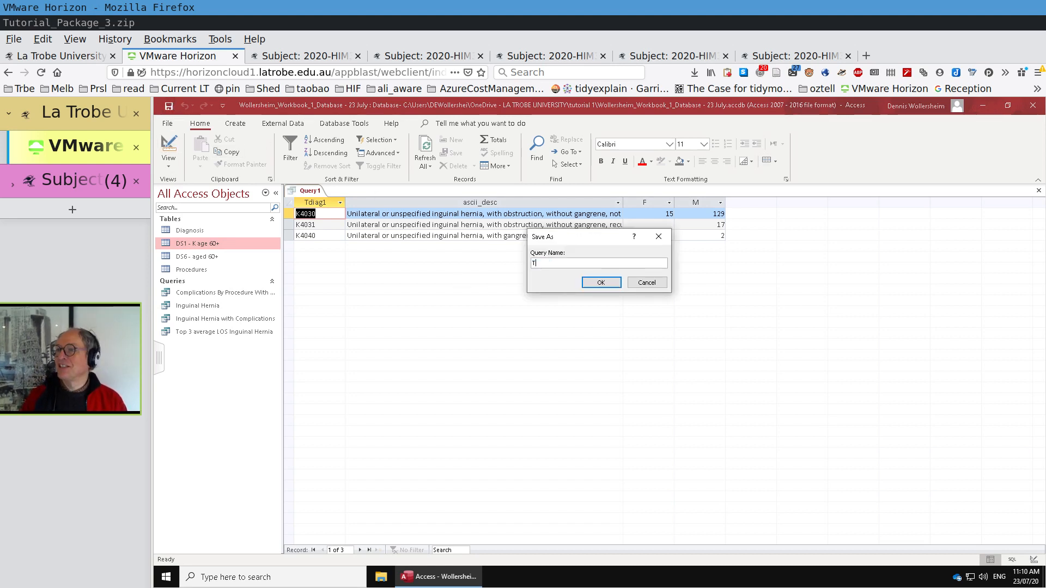
type("Top")
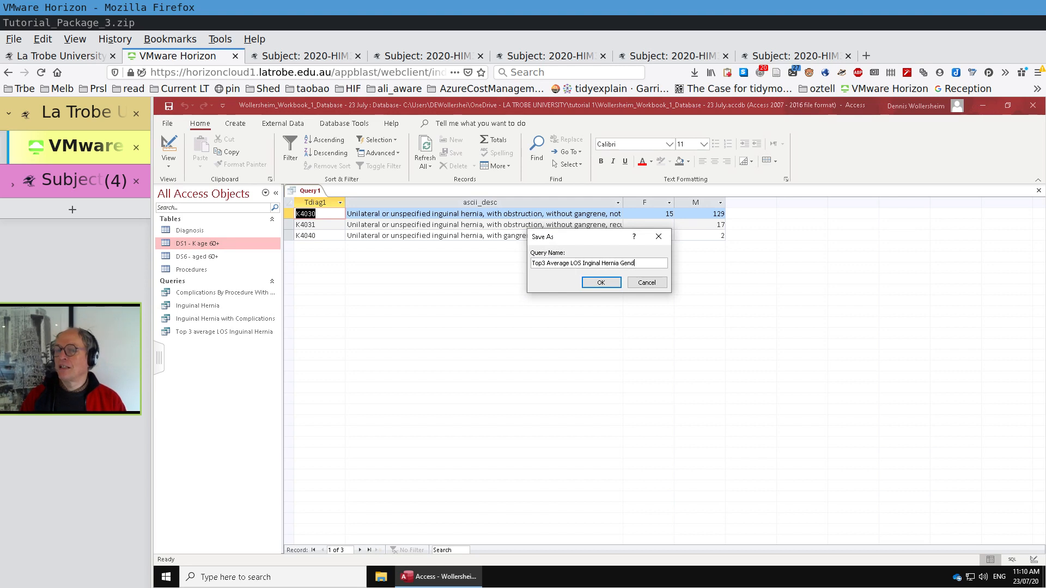
type("nd")
key("Return")
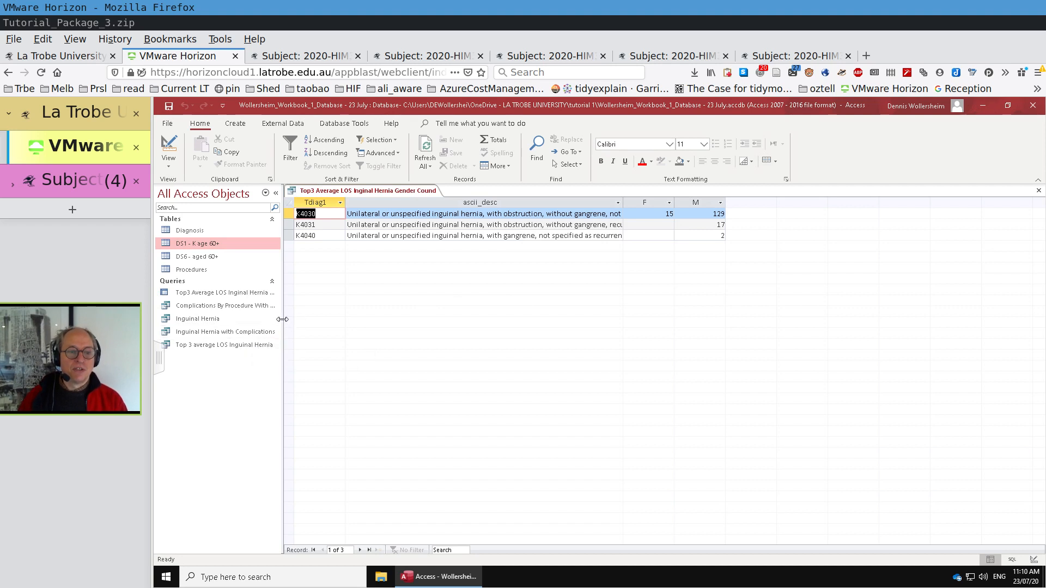
left_click_drag(283, 321, 334, 328)
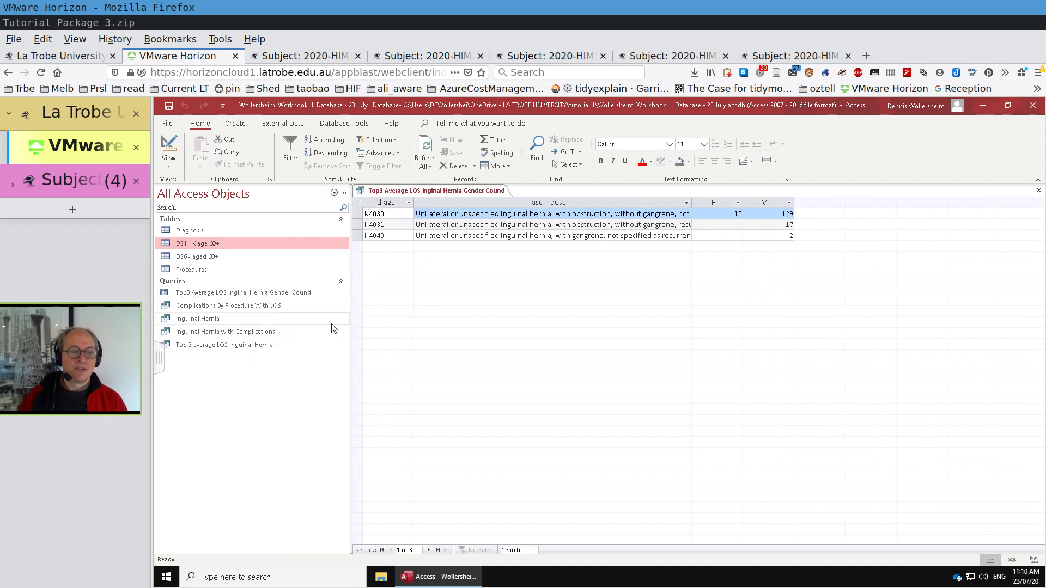
- Try to rename the saved gender crosstab query while it is open
right_click(300, 293)
left_click(338, 351)
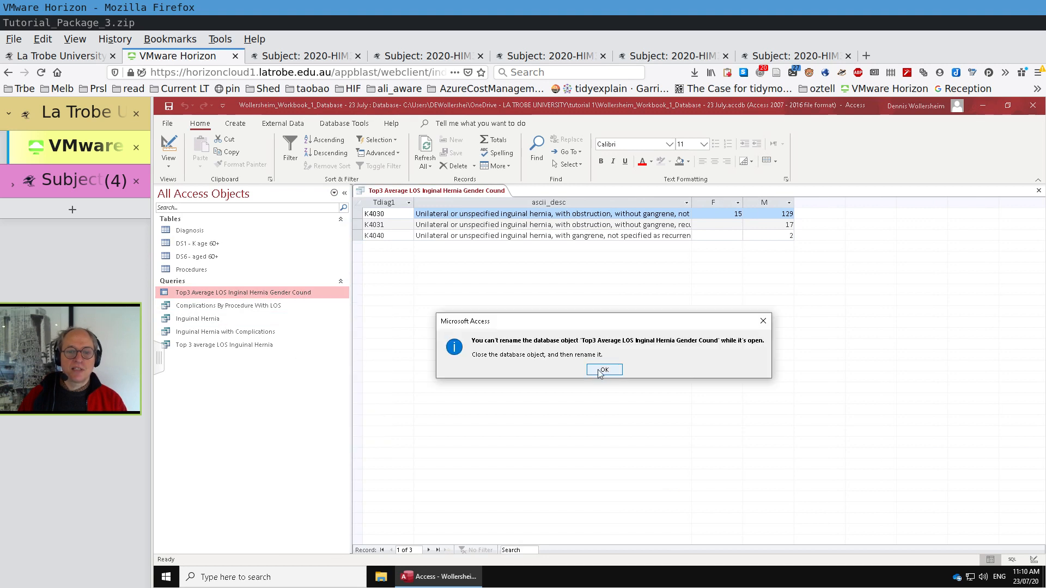
key("Caps_Lock")
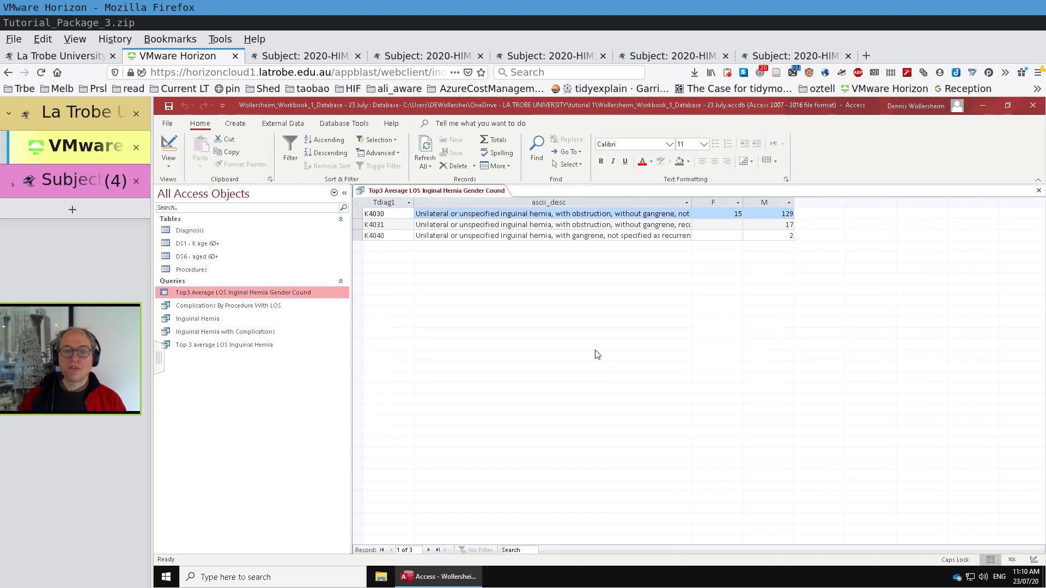
left_click(604, 370)
- Close the crosstab query and rename it Top3 Average LOS Inginal Hernia Gender Count
right_click(480, 196)
left_click(509, 215)
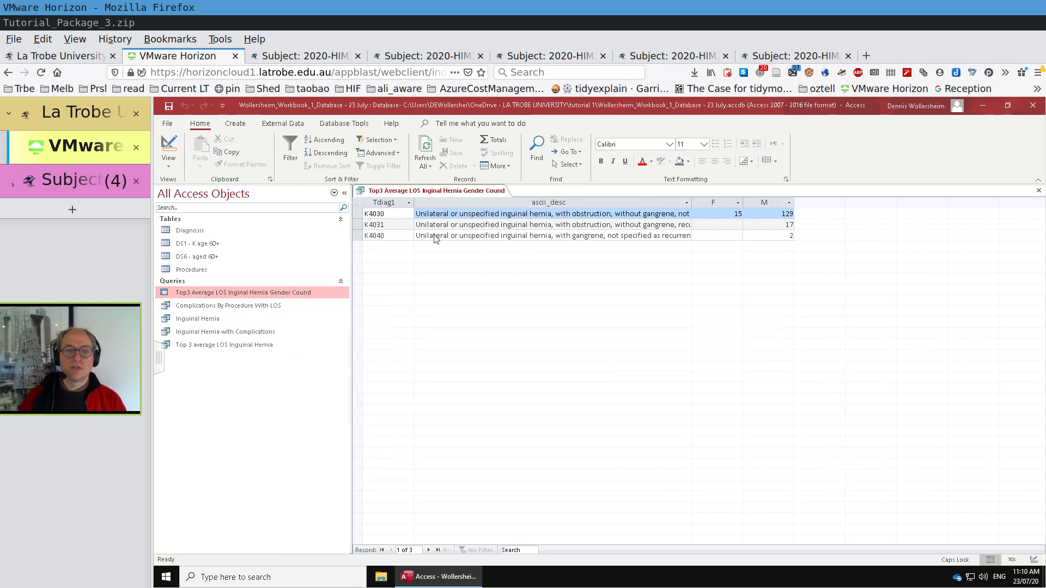
right_click(306, 292)
left_click(343, 350)
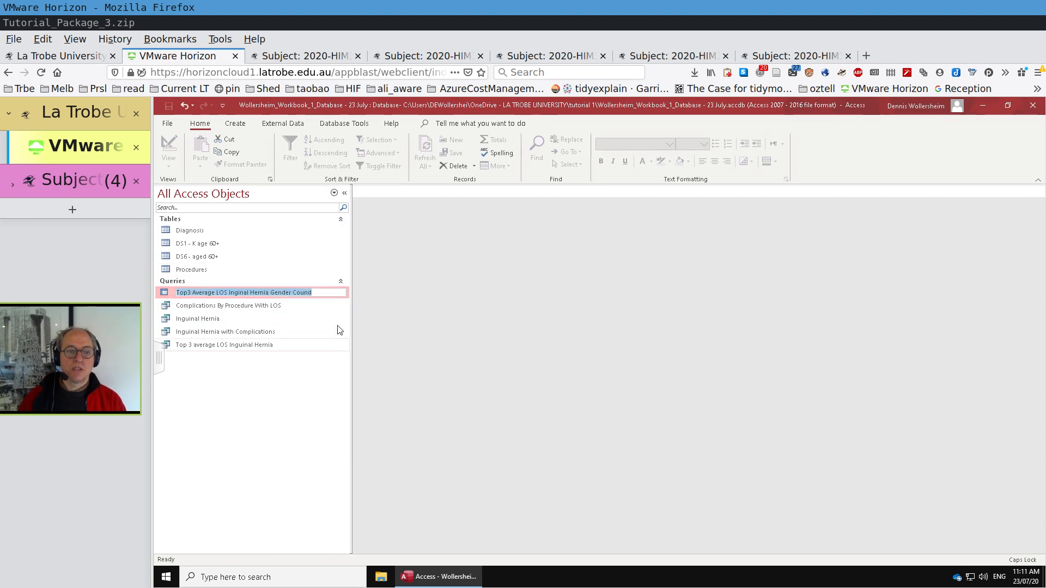
left_click(336, 290)
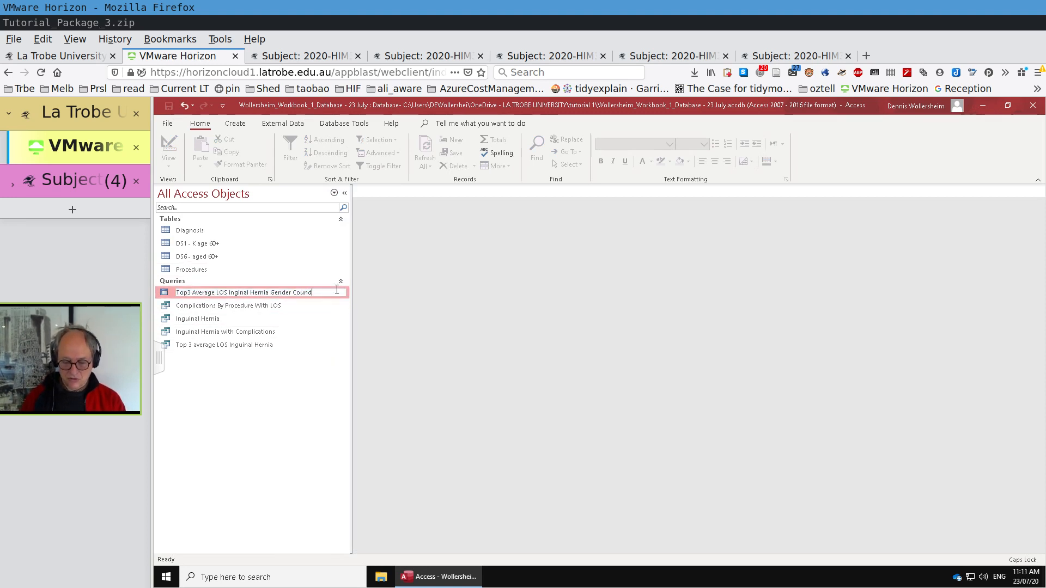
key("BackSpace")
type("t")
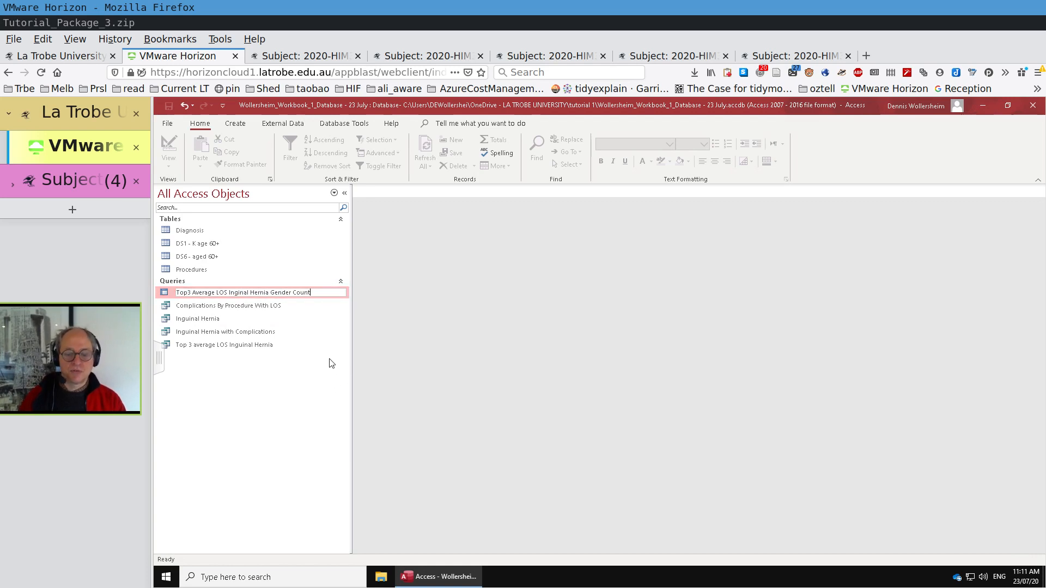
key("Return")
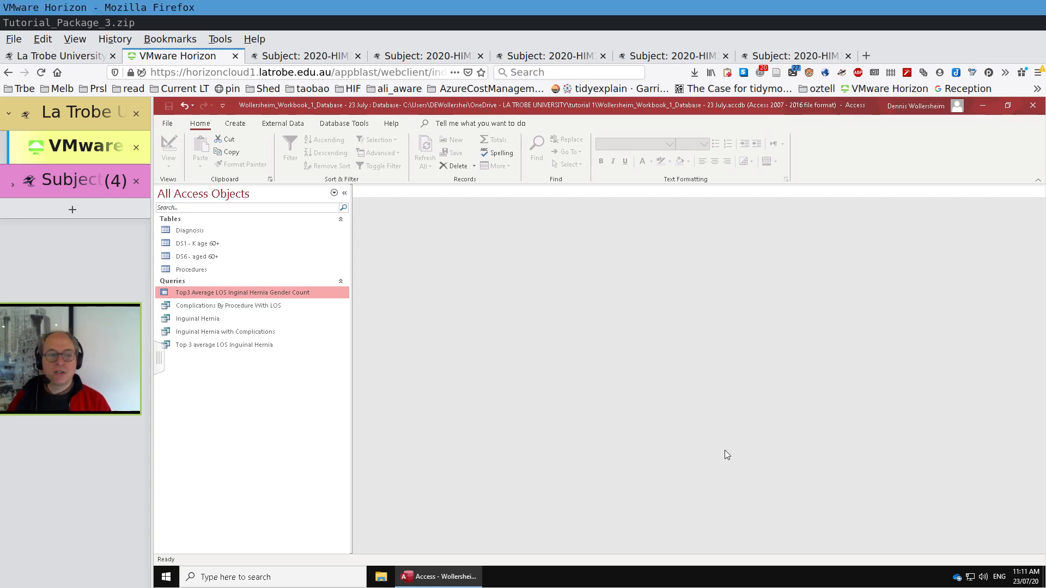
- Open the Complications By Procedure With LOS query to check its records, and close it
left_click(221, 308)
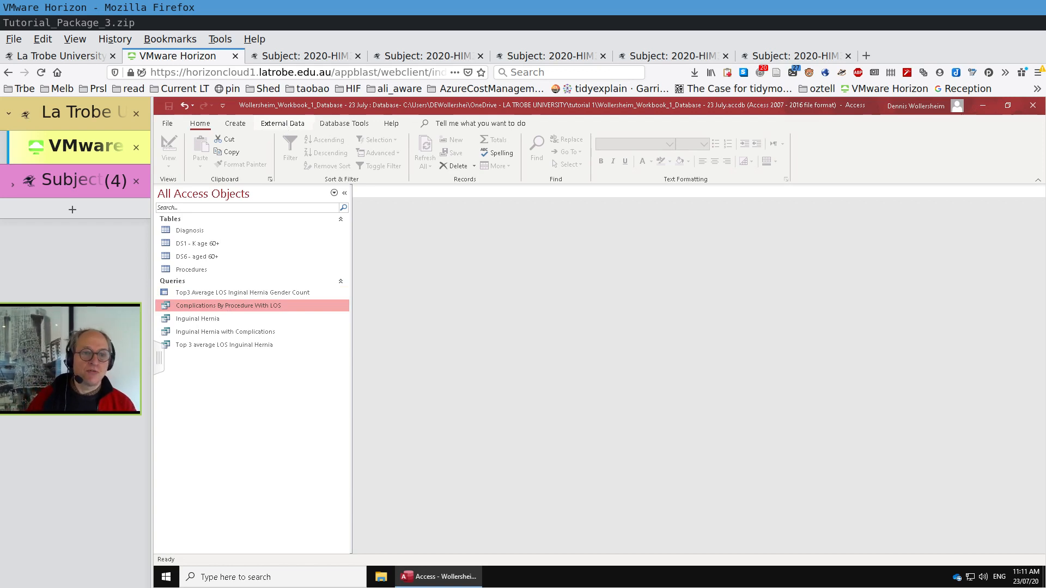
left_click(239, 125)
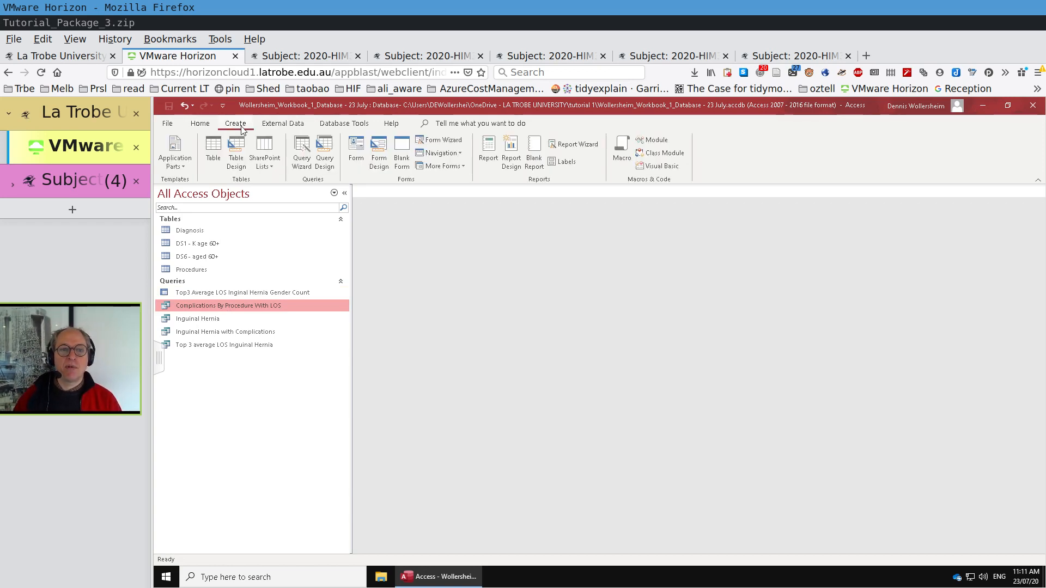
double_click(227, 305)
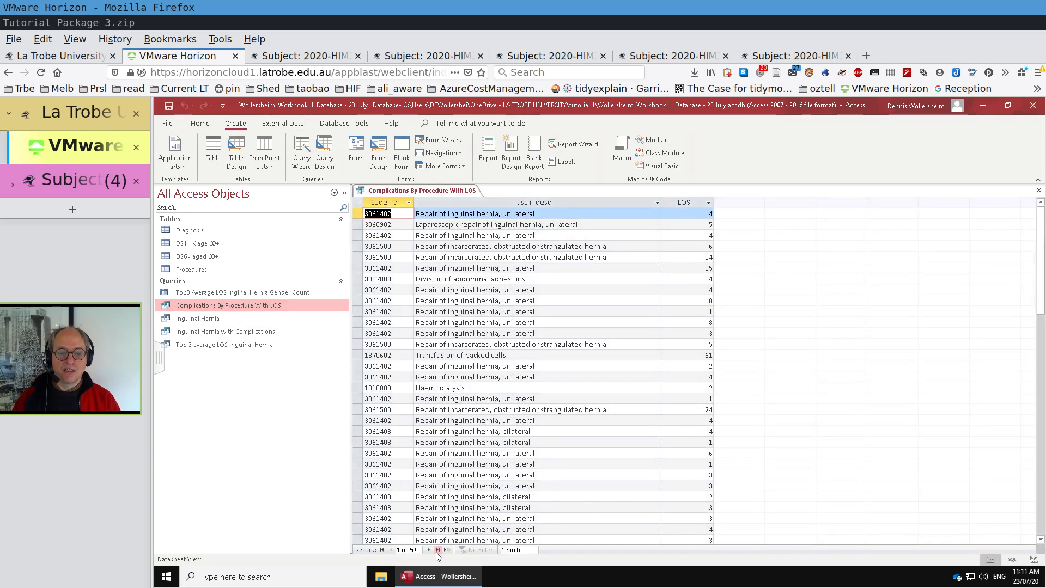
right_click(440, 191)
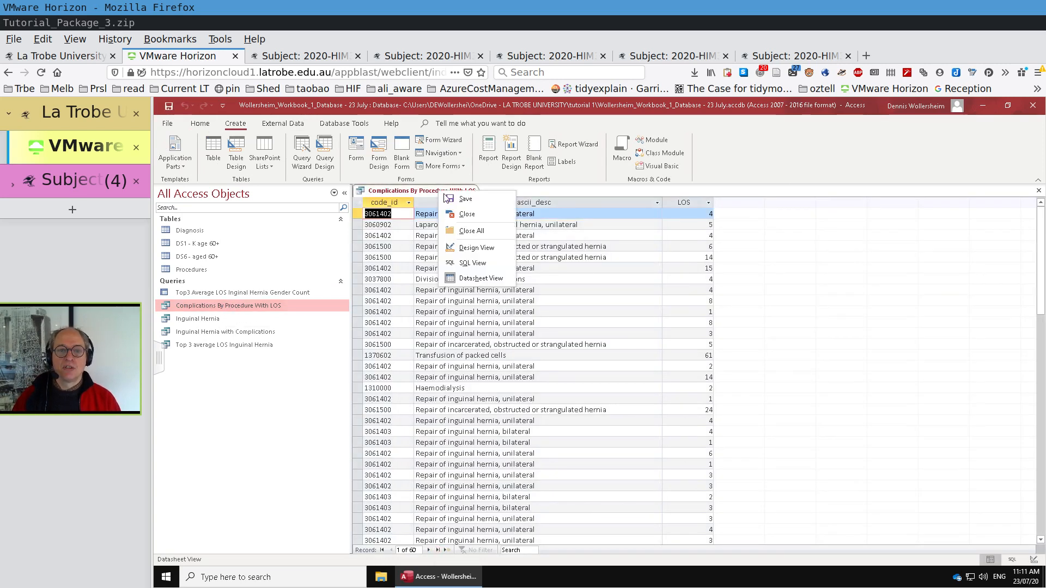
left_click(464, 216)
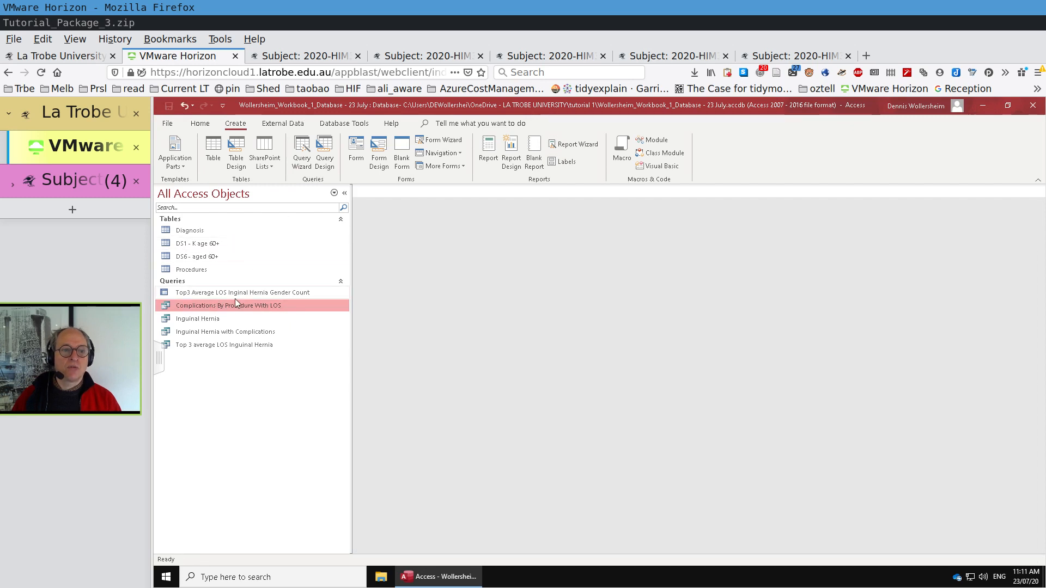
- Start a Report Wizard report on Complications By Procedure With LOS, including all of the query's fields
double_click(250, 304)
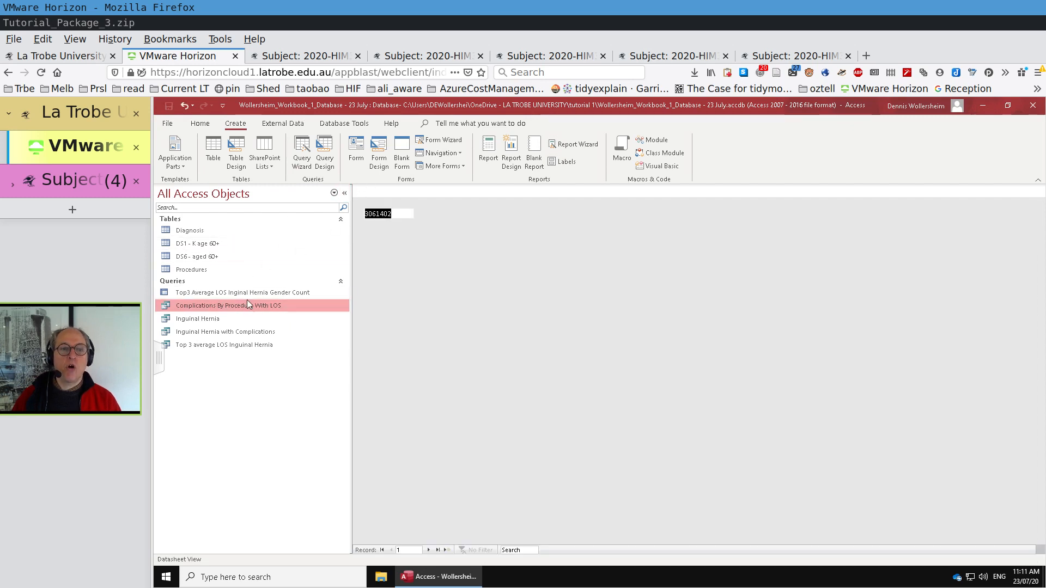
left_click(590, 145)
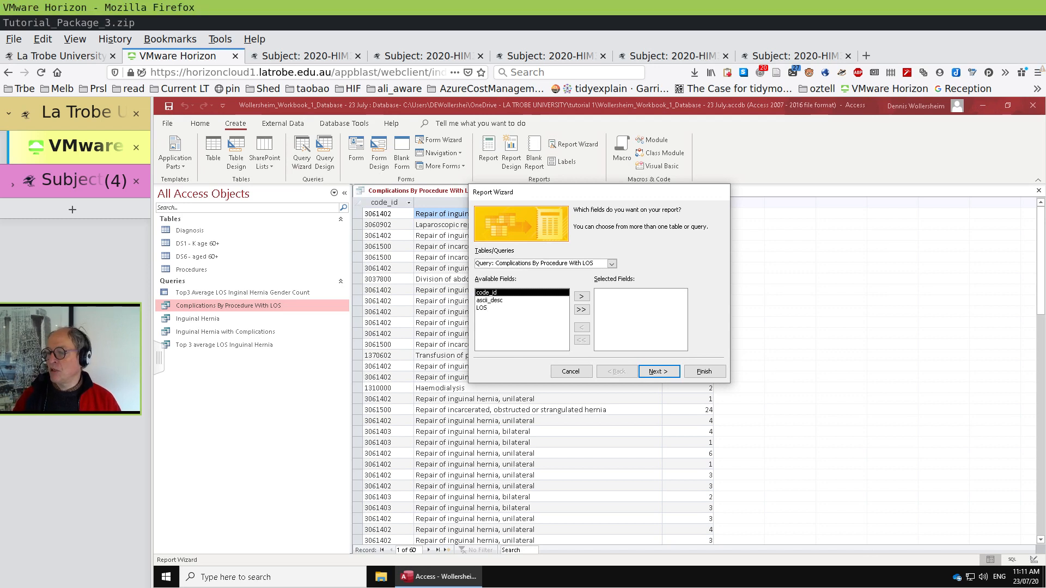
left_click(581, 310)
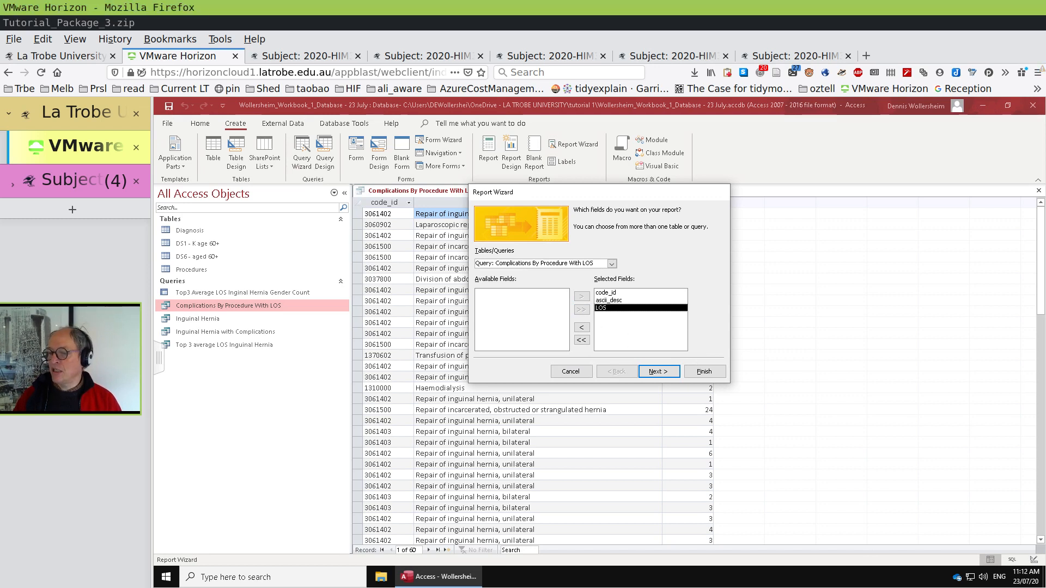
left_click(658, 371)
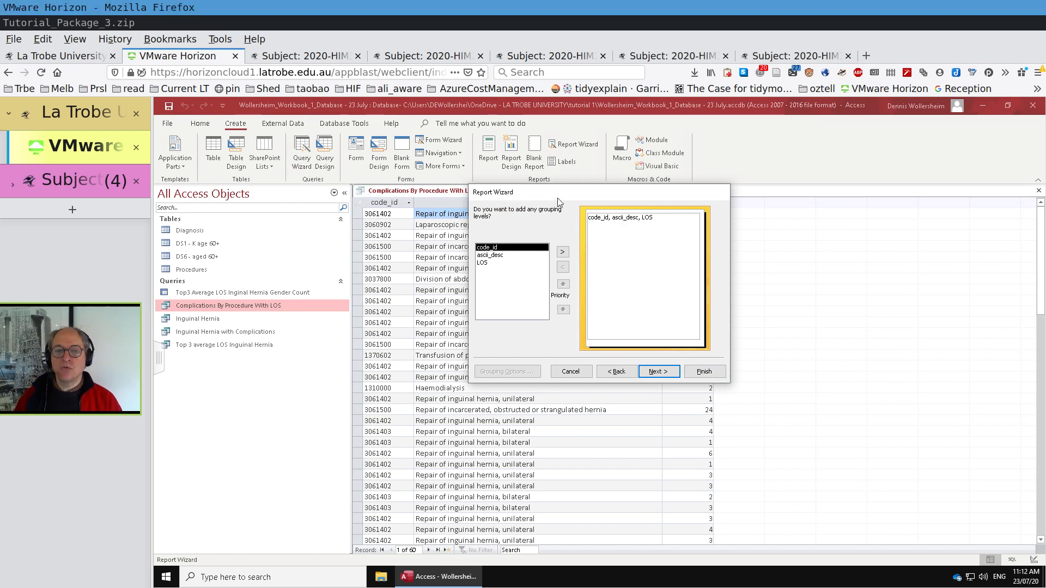
- Remove code_id from the report's selected fields and group the report by ascii_desc
left_click(501, 256)
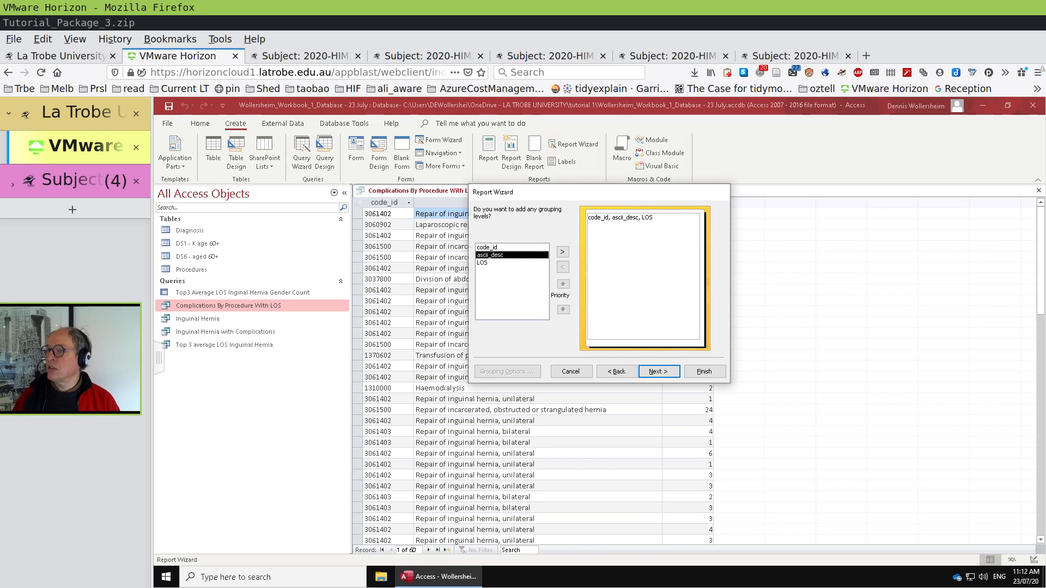
left_click(616, 371)
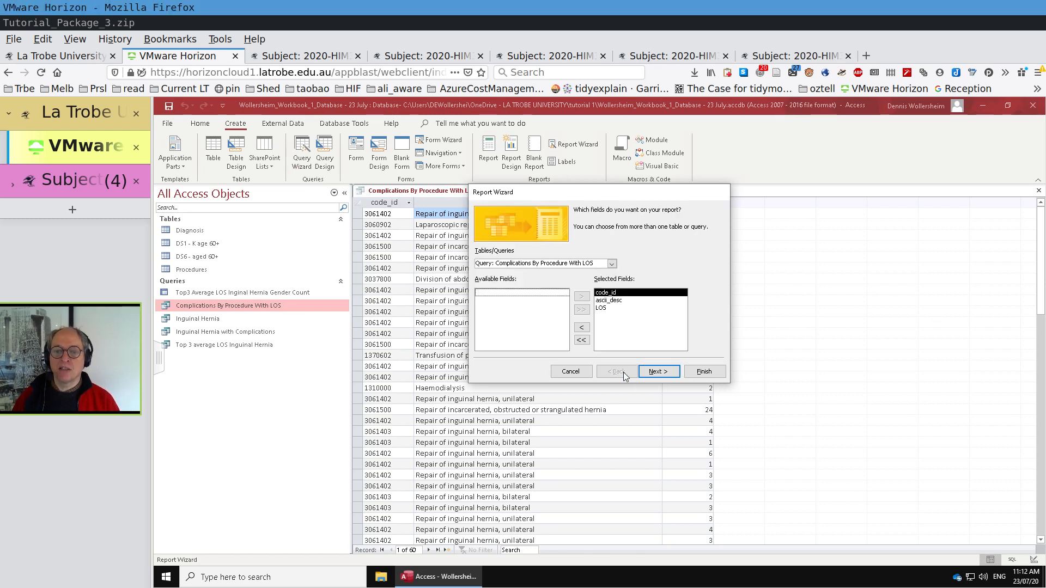
left_click(581, 327)
left_click(657, 372)
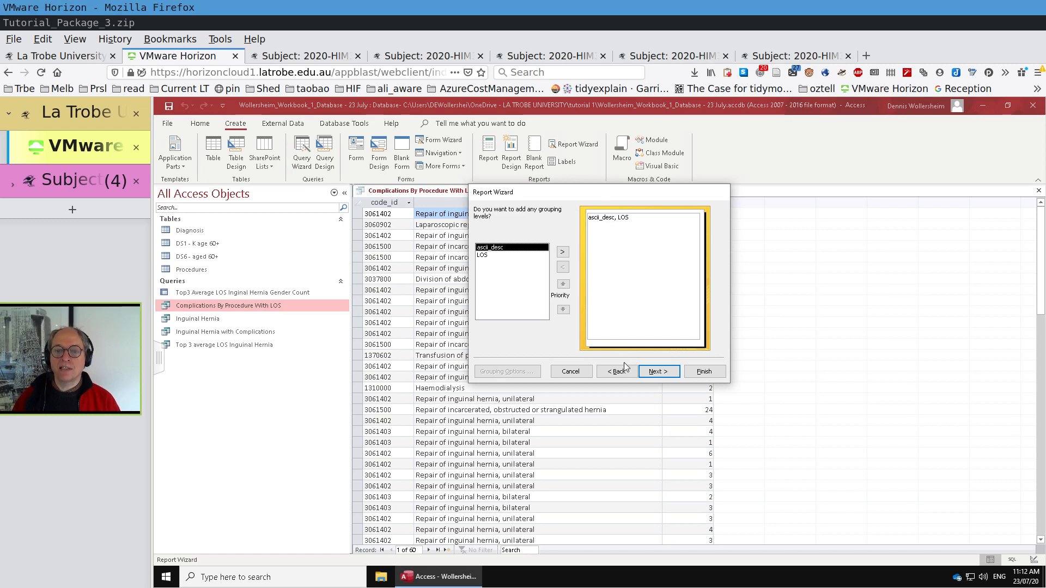
left_click(562, 252)
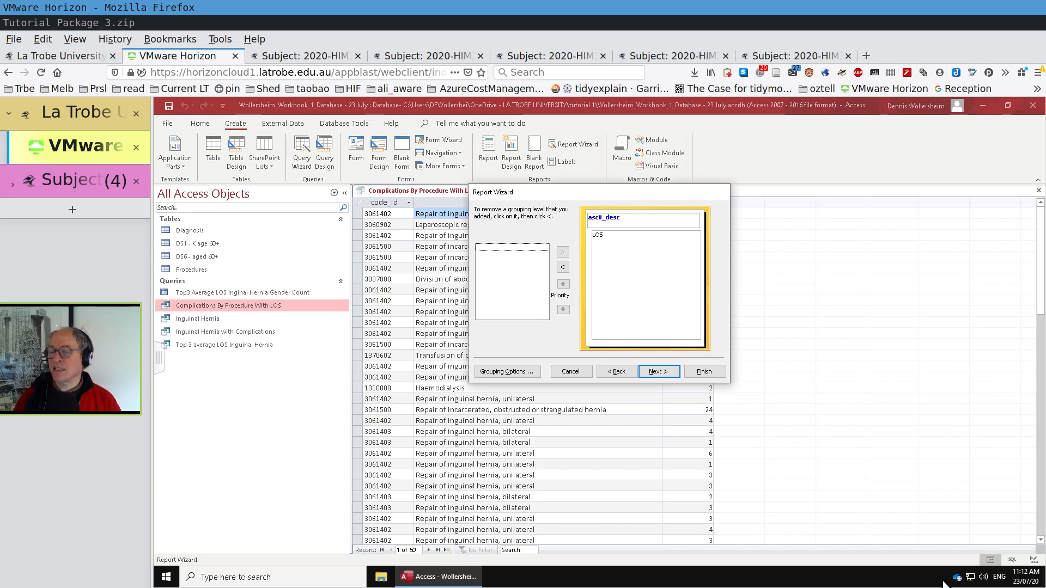
left_click(659, 372)
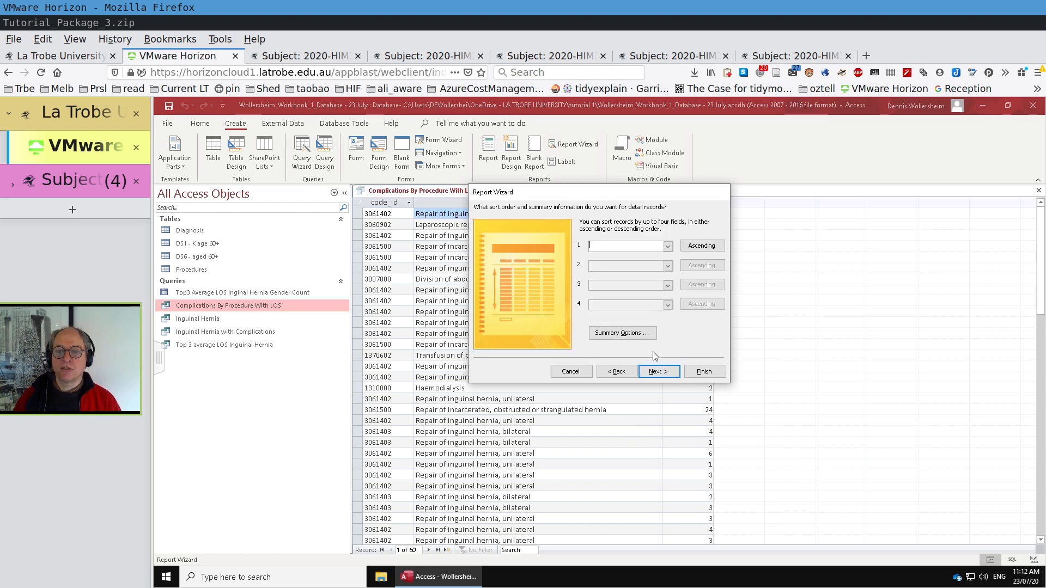
- Set the report's summary options to calculate the Sum, Avg, Min and Max of LOS, and continue to the layout choices
left_click(629, 339)
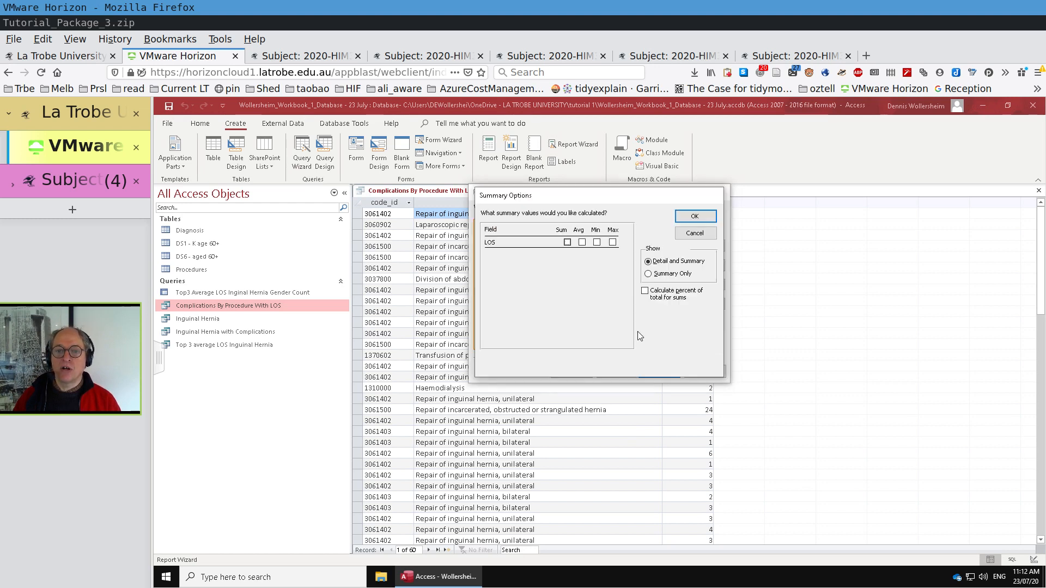
left_click(566, 242)
left_click(582, 242)
left_click(596, 243)
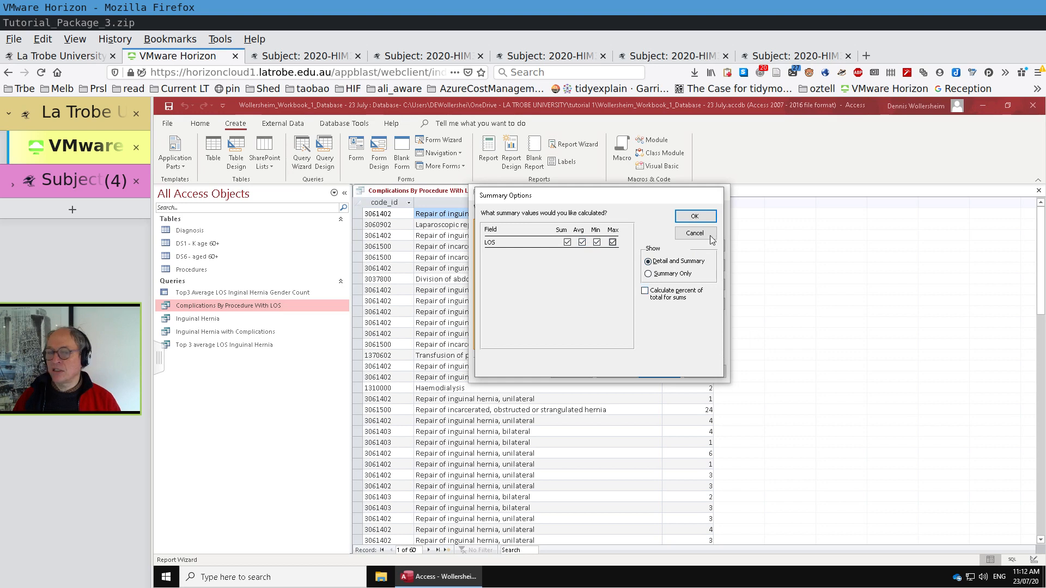
left_click(694, 216)
left_click(658, 371)
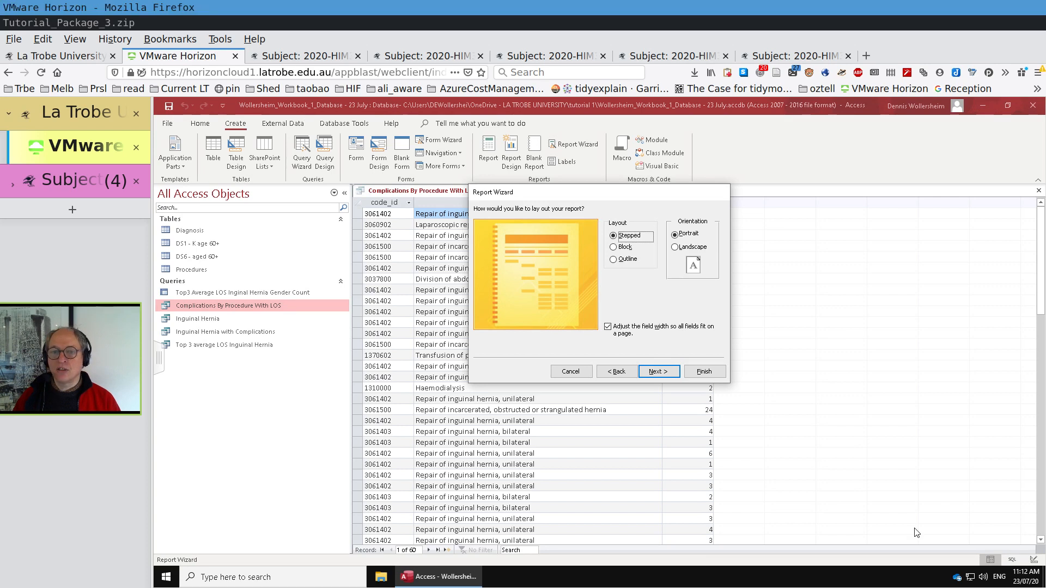
- Choose the Block layout, finish the report titled Complications By Procedure With LOS, and look through its preview
left_click(622, 247)
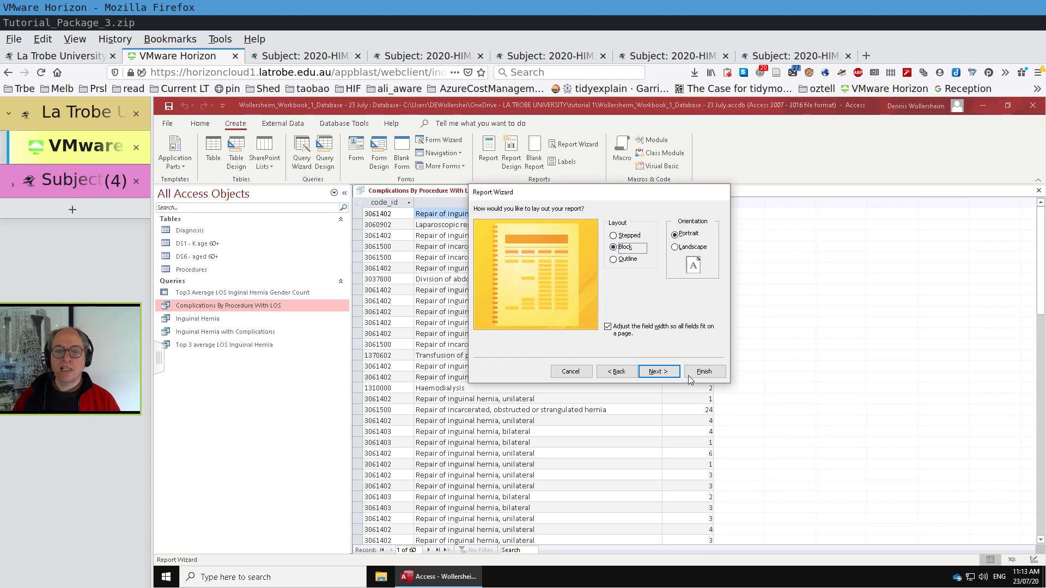
left_click(661, 372)
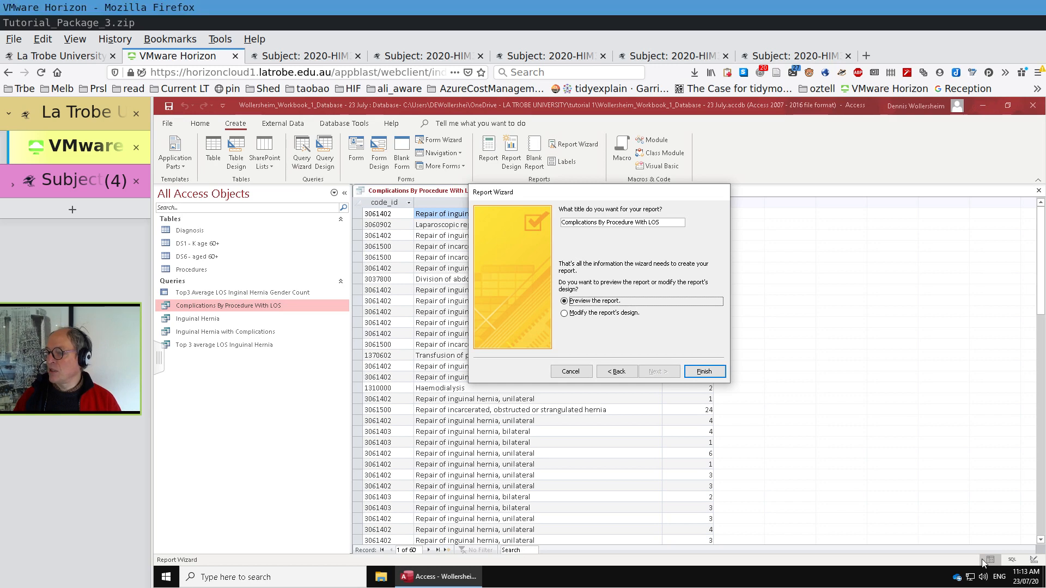
left_click(705, 372)
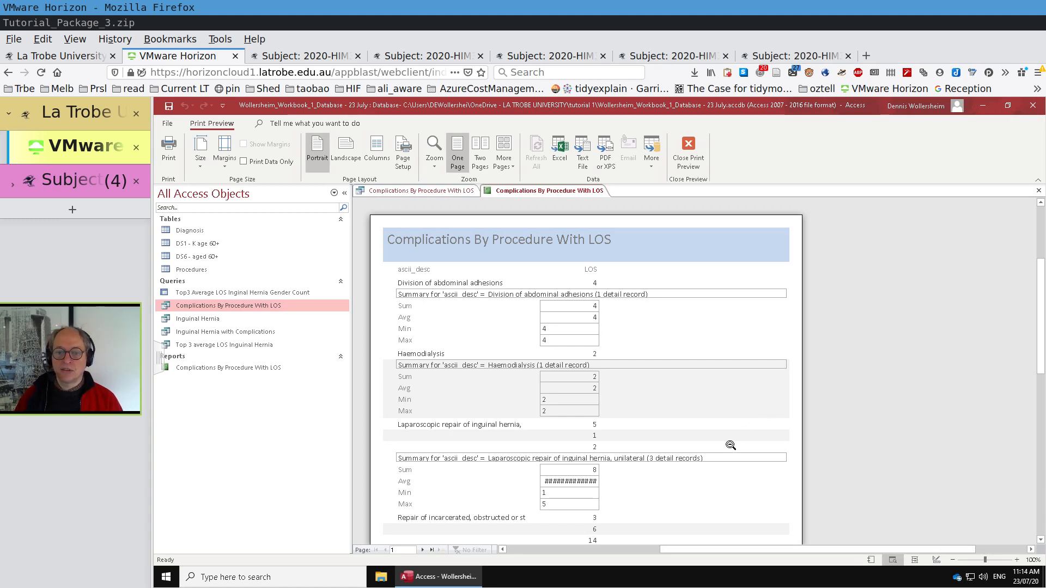
scroll(686, 443, "down", 1)
scroll(686, 442, "down", 1)
scroll(684, 441, "up", 2)
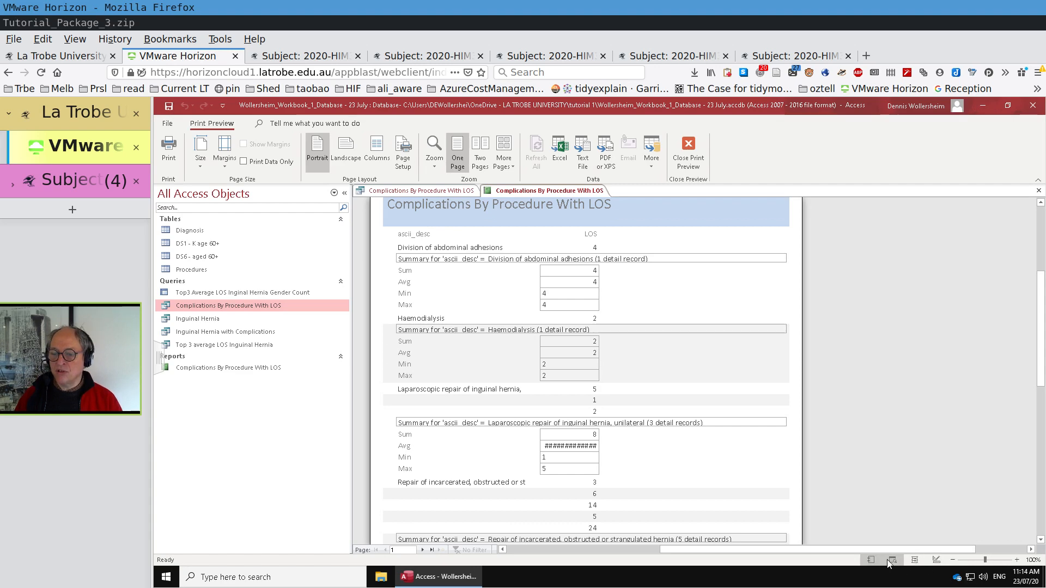
- In Design view, change the Detail section's ascii_desc text box to ascii_desc_1 and run the report with sadfsdfs as the parameter value
left_click(936, 560)
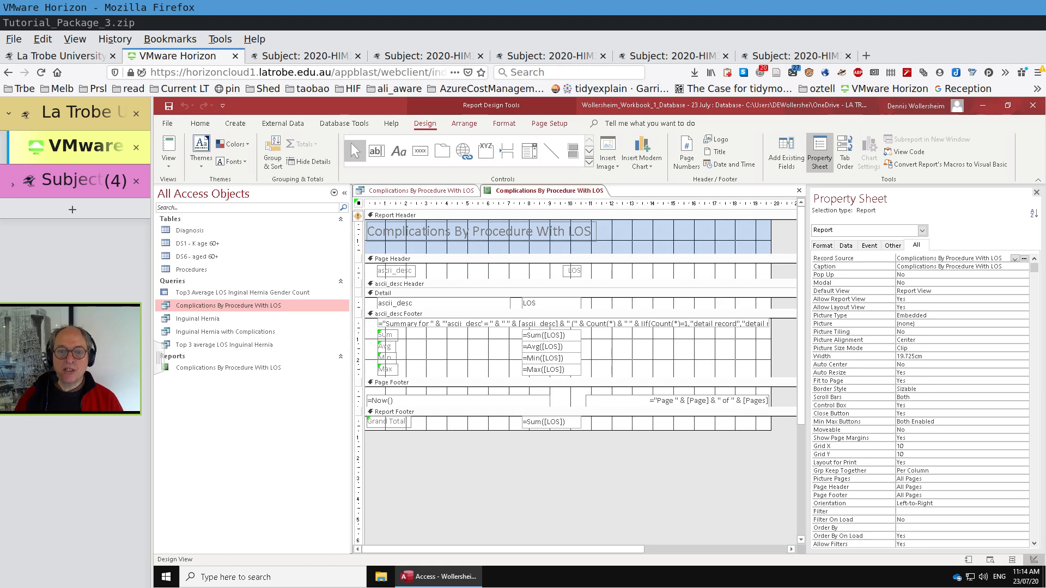
left_click(436, 307)
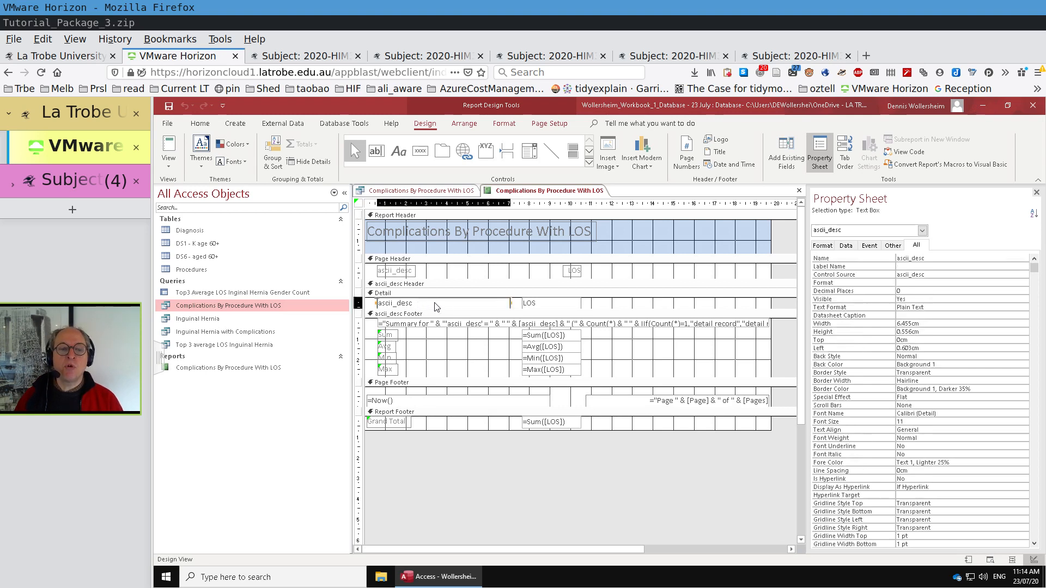
left_click(430, 305)
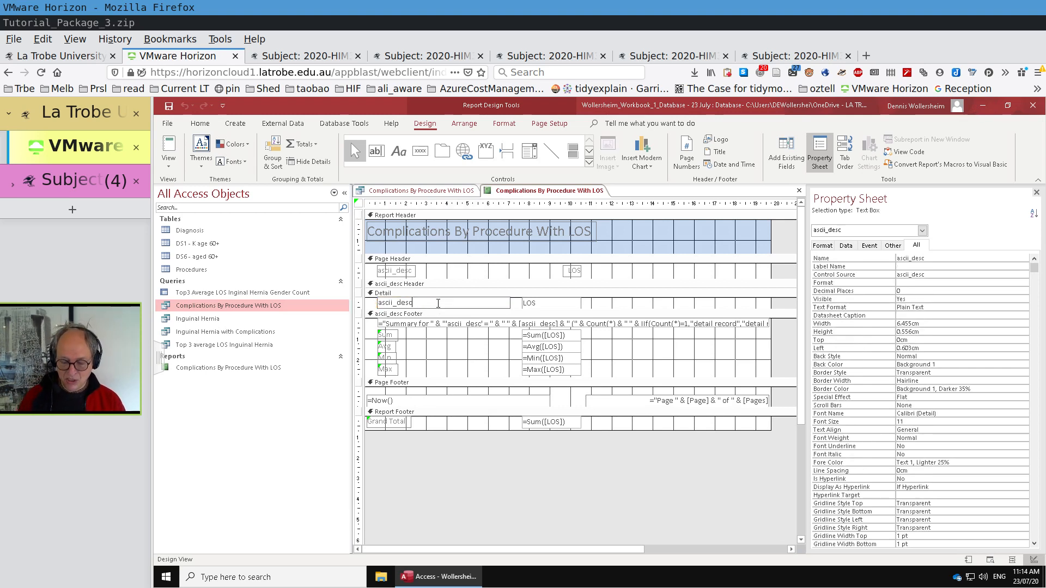
type("_1")
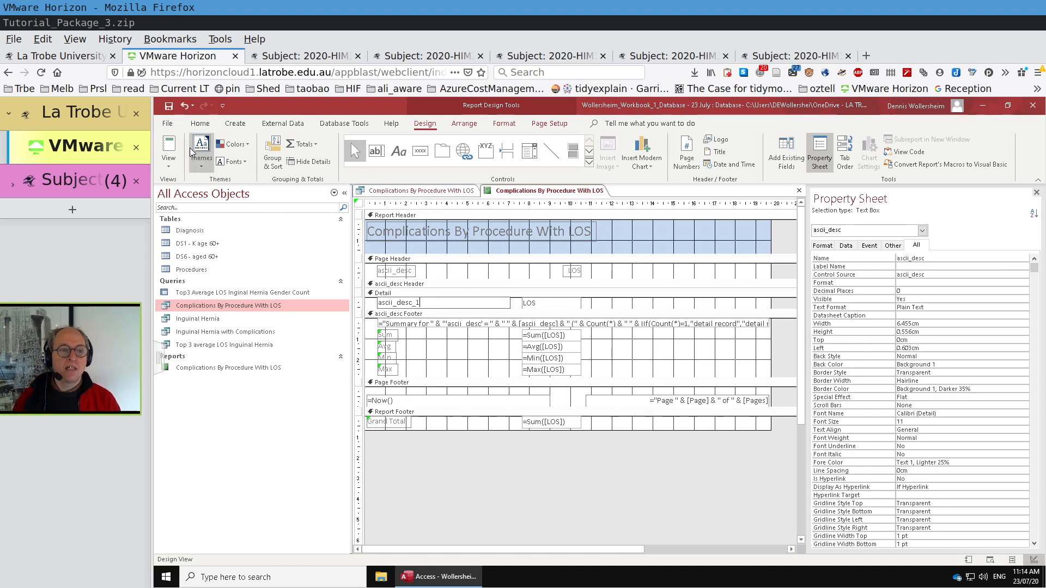
left_click(168, 149)
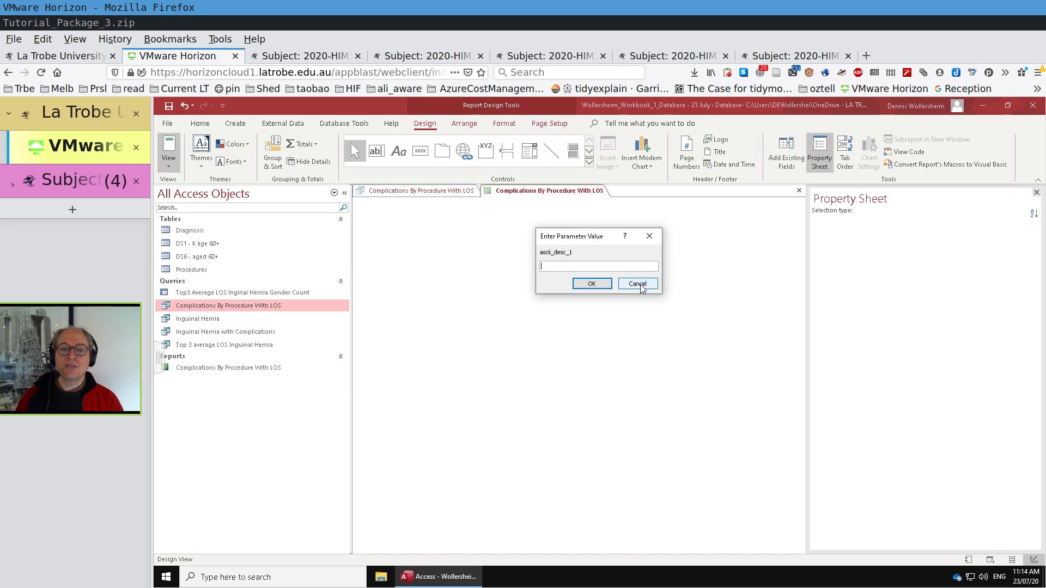
type("sadfsdfs")
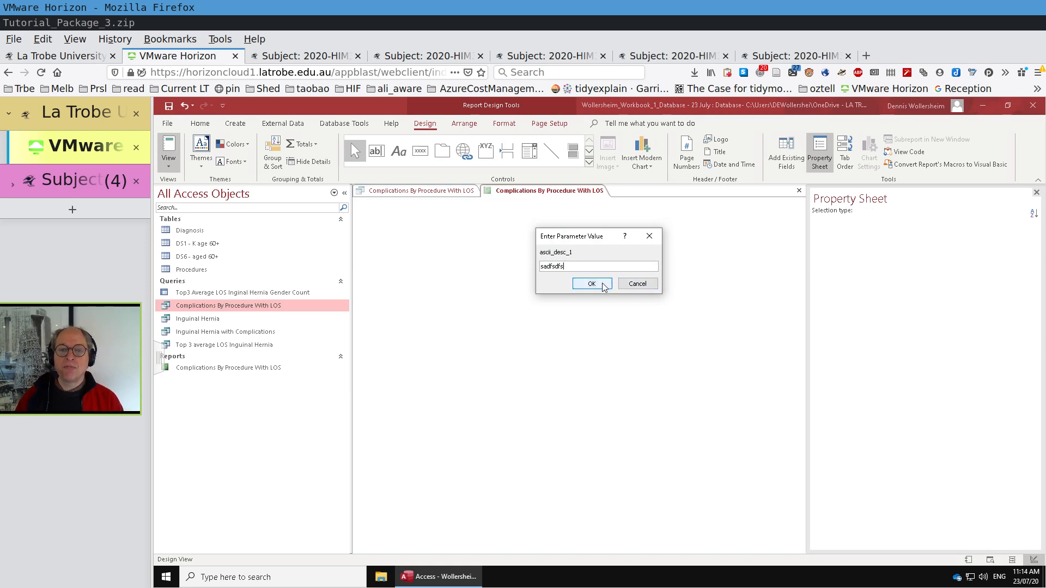
left_click(602, 284)
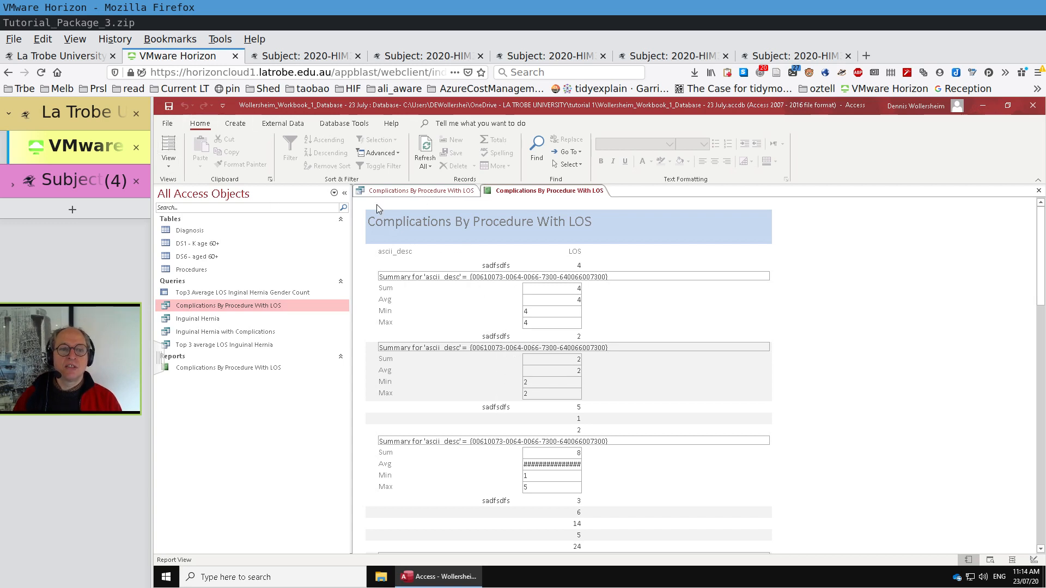
- Return the report to Design view and restore the Detail section's text box source to ascii_desc
left_click(171, 148)
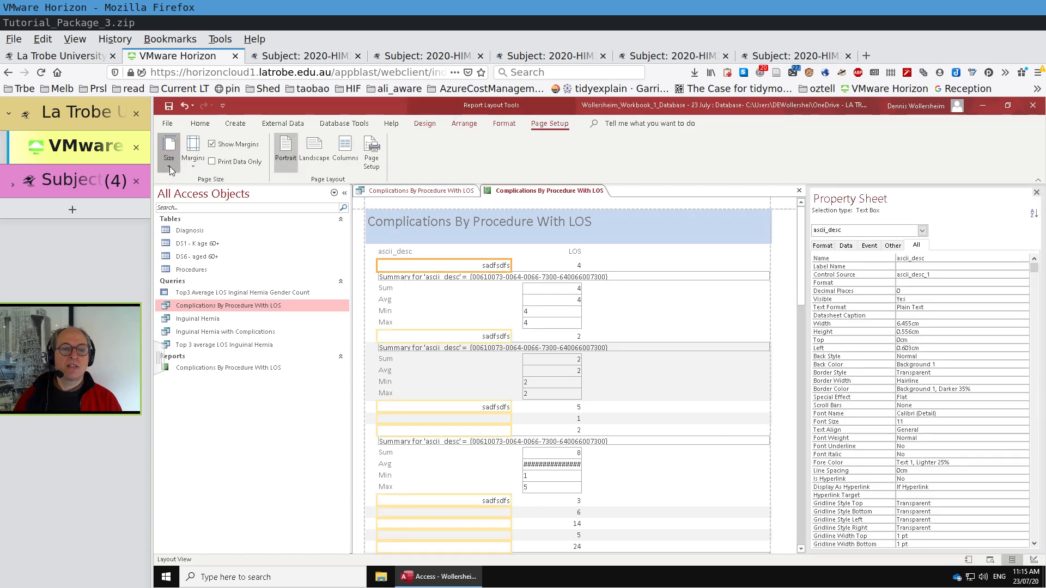
left_click(170, 170)
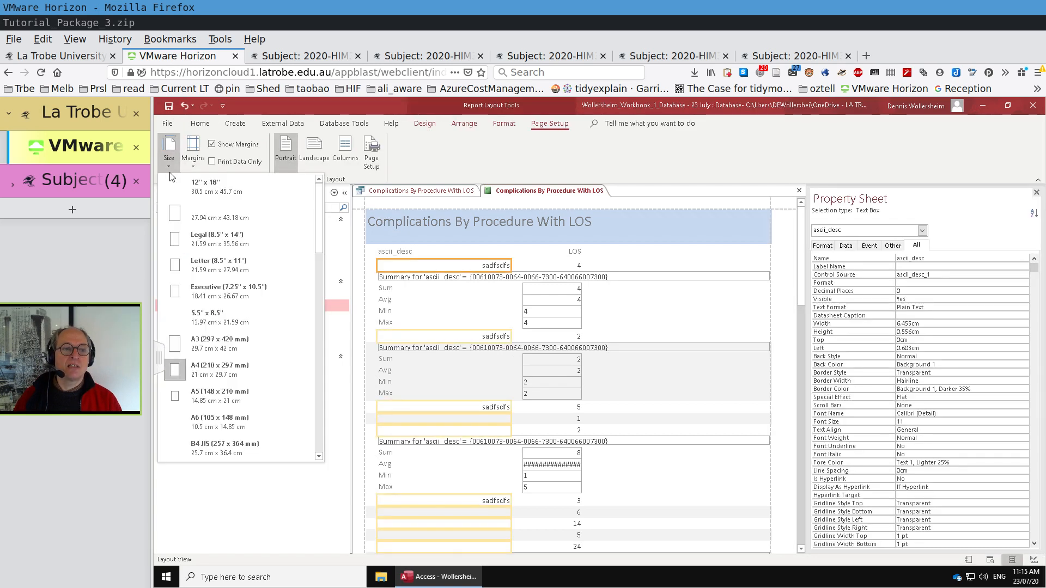
left_click(717, 195)
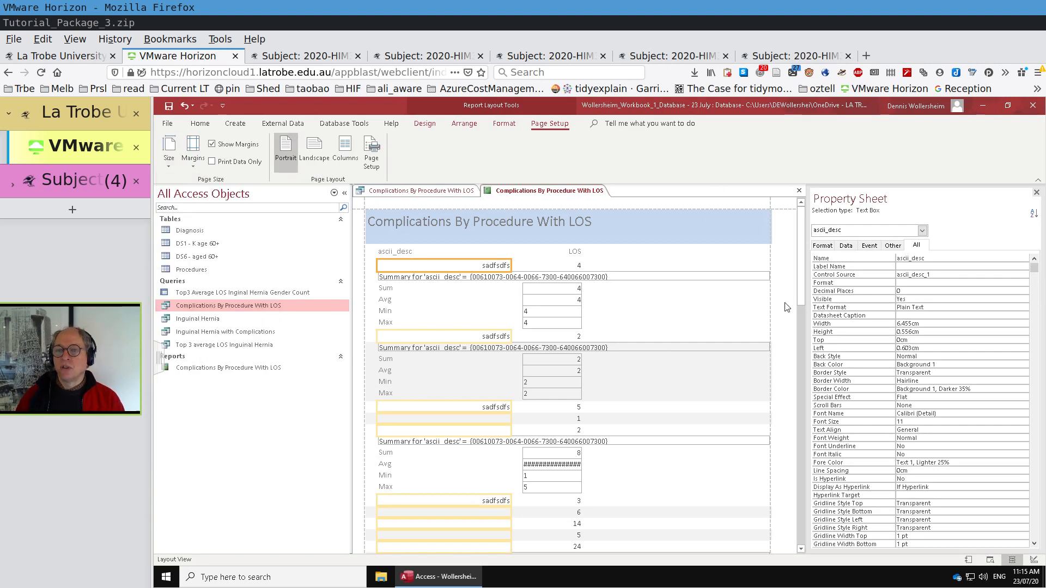
left_click(1034, 561)
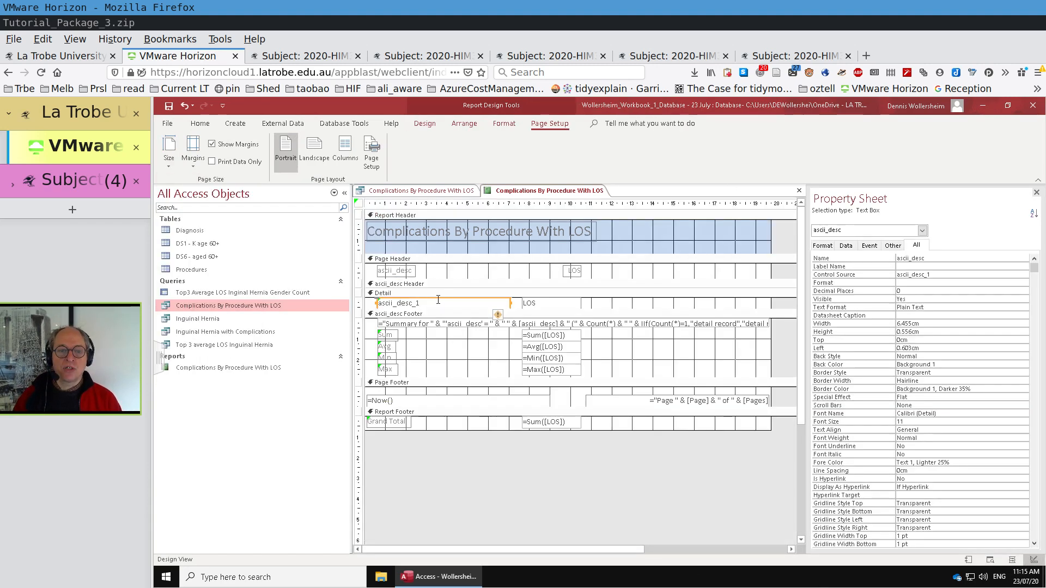
left_click(436, 303)
key("BackSpace")
key("BackSpace")
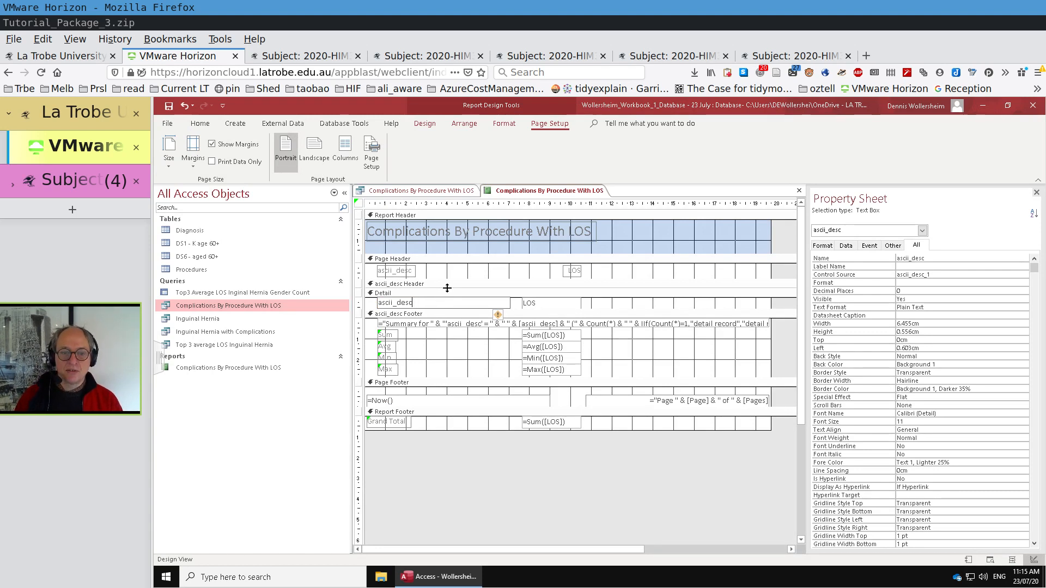
- Change the ascii_desc label in the Page Header to Inguinal Hernia Description
left_click(398, 274)
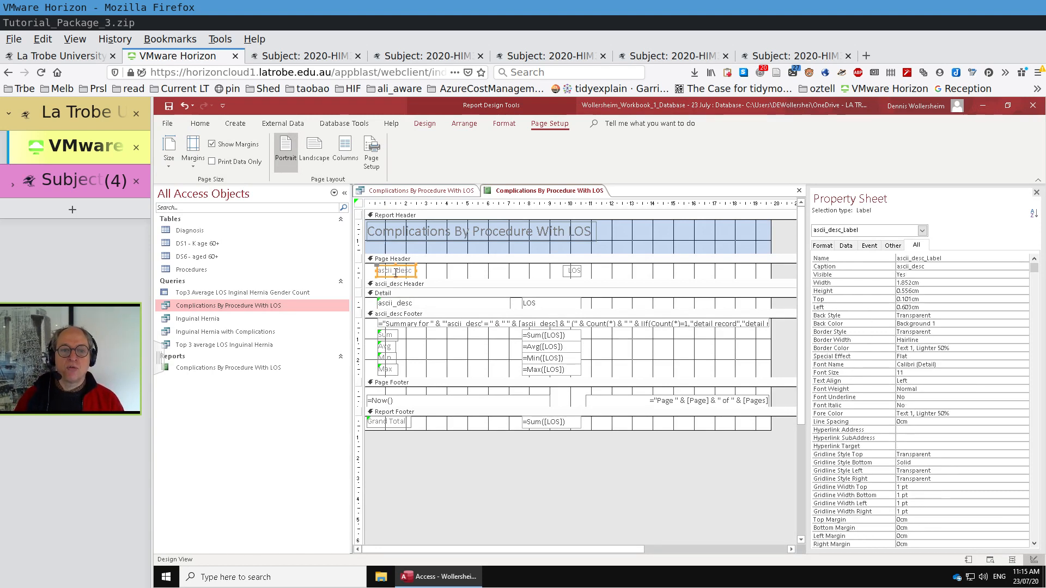
double_click(399, 273)
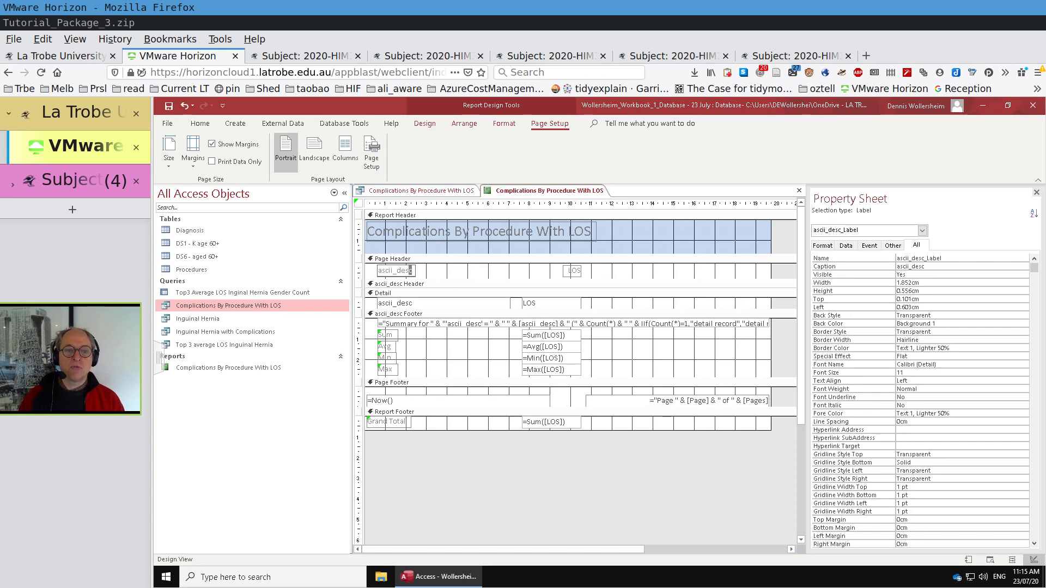
left_click_drag(410, 271, 377, 270)
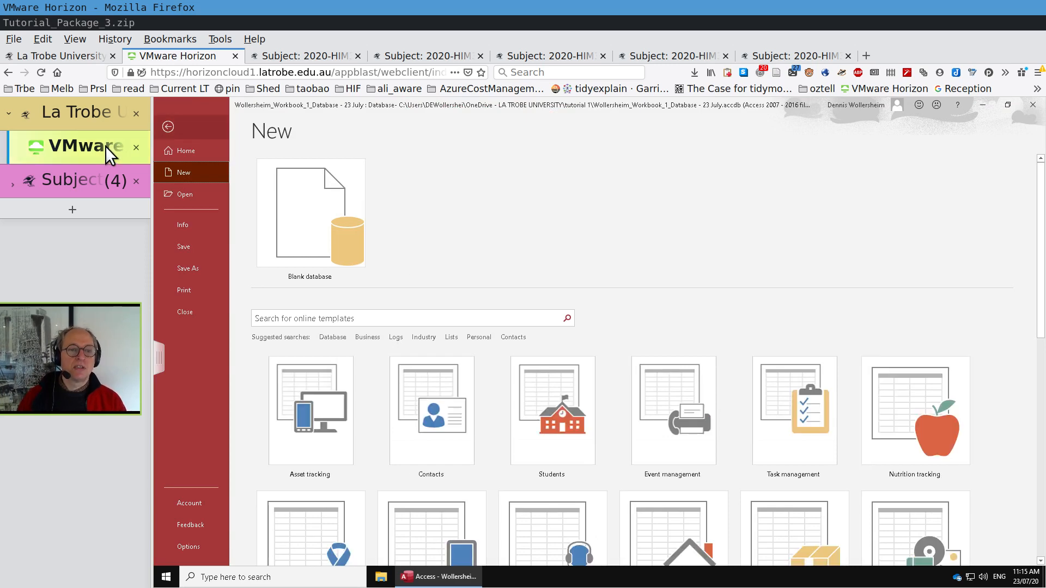
left_click(86, 122)
left_click(79, 140)
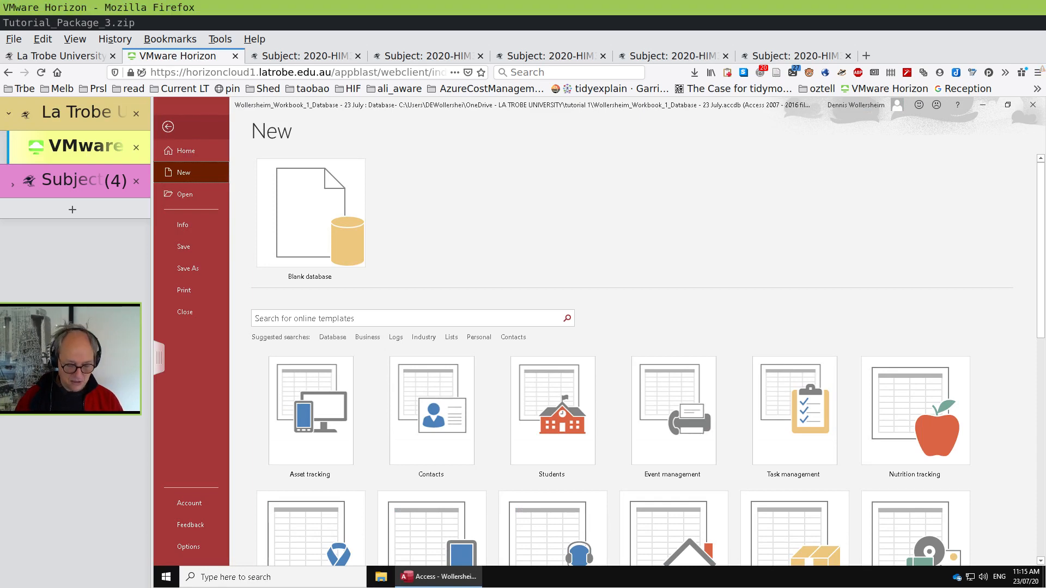
left_click(169, 127)
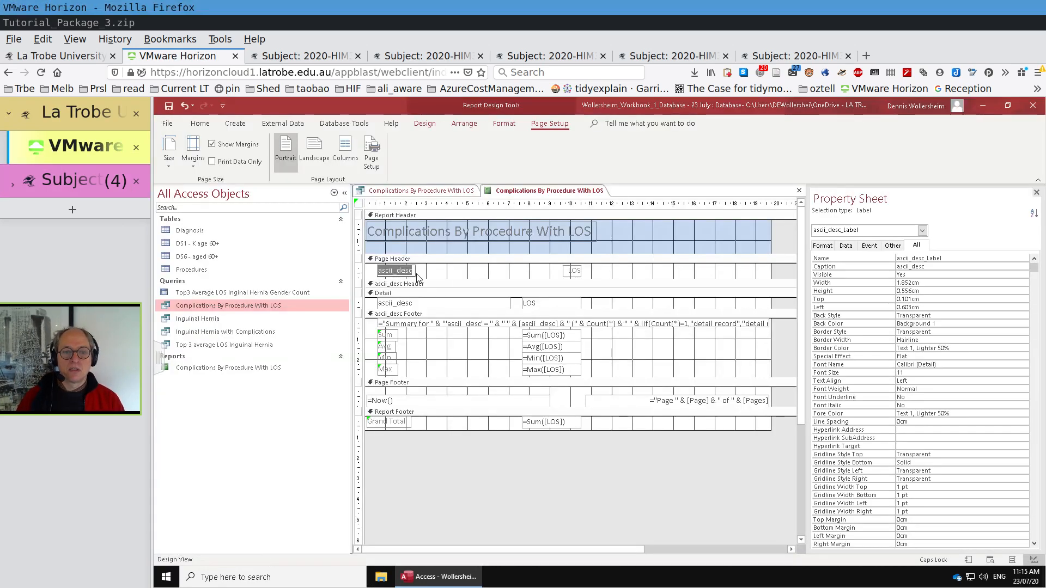
type("s")
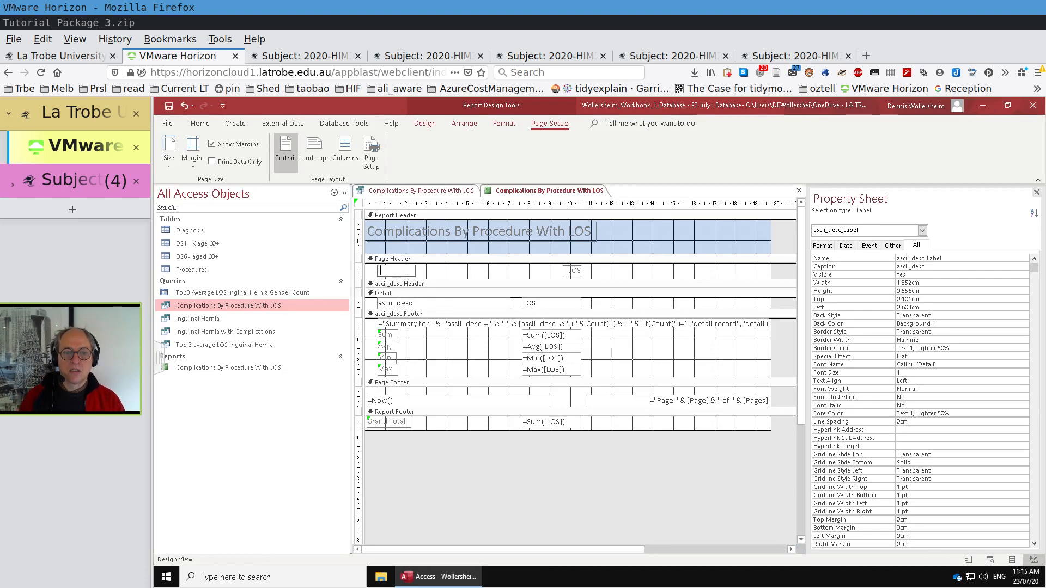
type("nguinal")
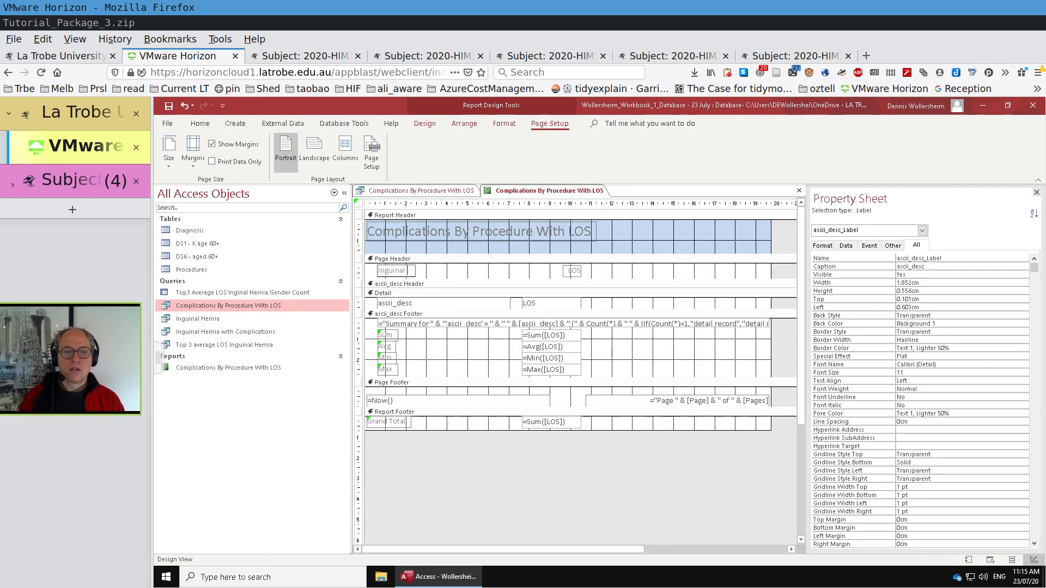
type(" Hernia")
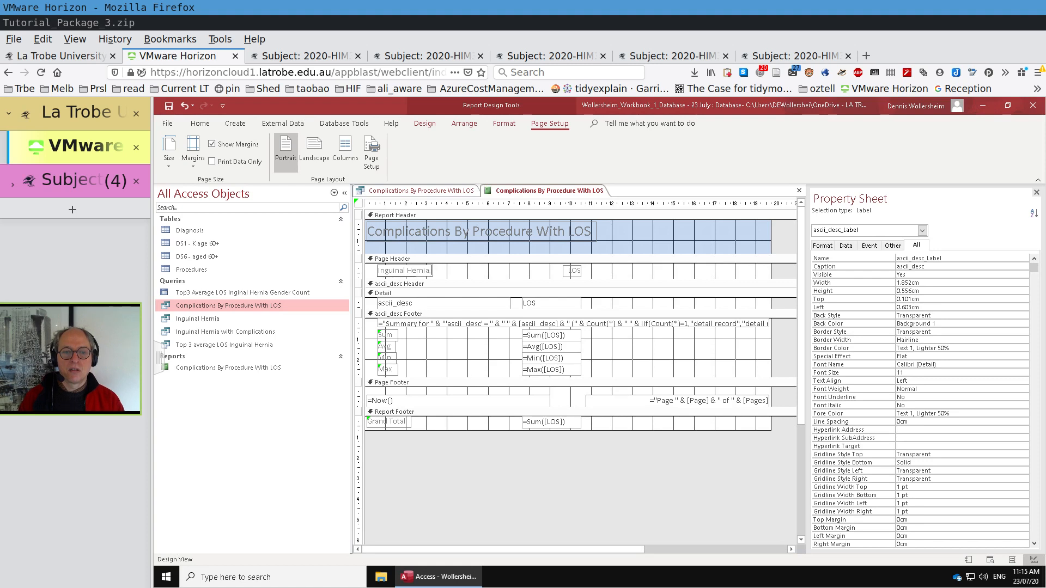
type(" Description")
- Change the LOS label in the Page Header to Length Of Stay and check the report in Layout view
left_click(572, 270)
double_click(573, 271)
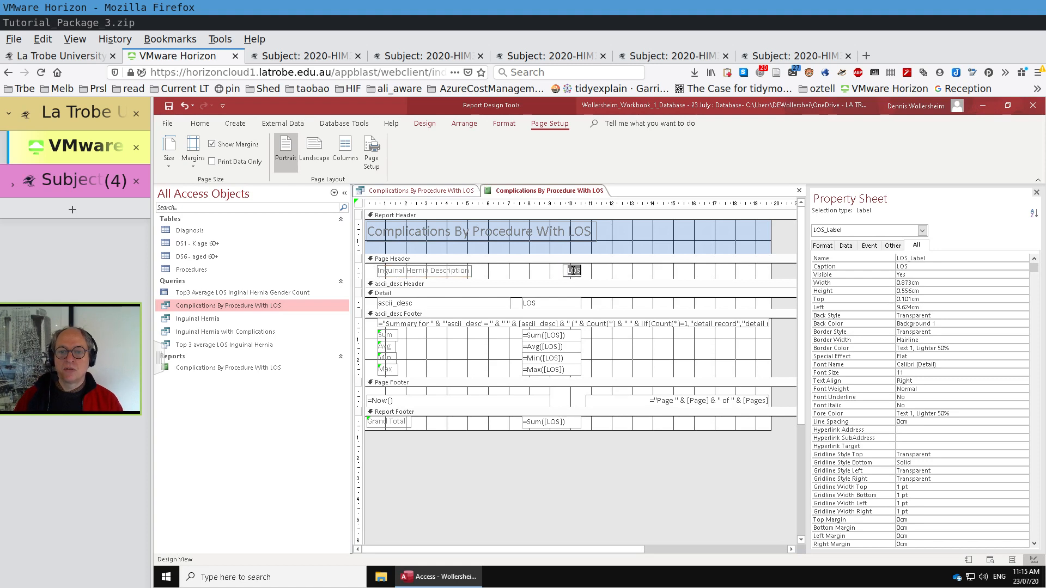
type("Le")
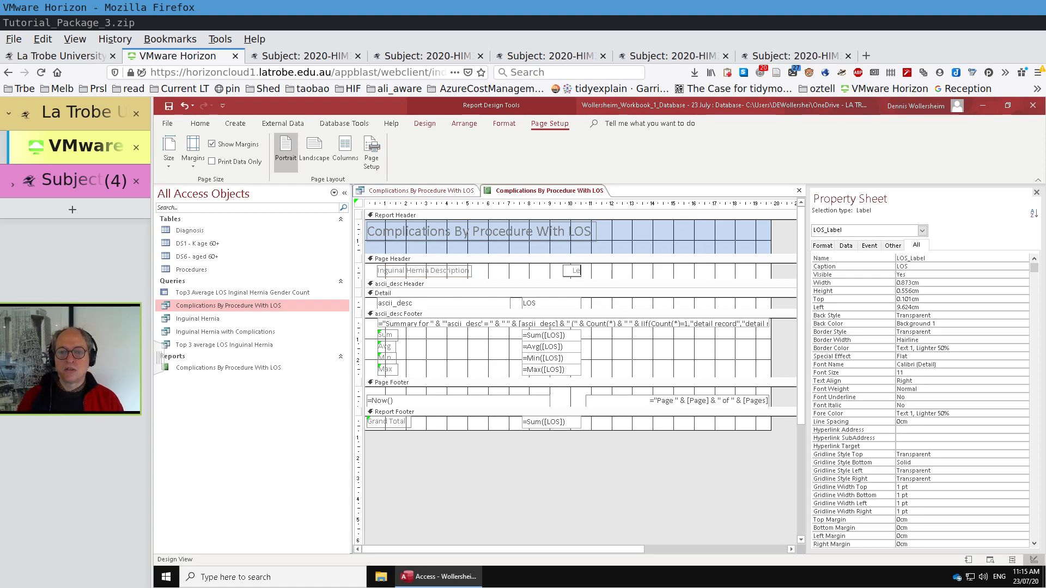
type("ngth Of Stay")
left_click(621, 279)
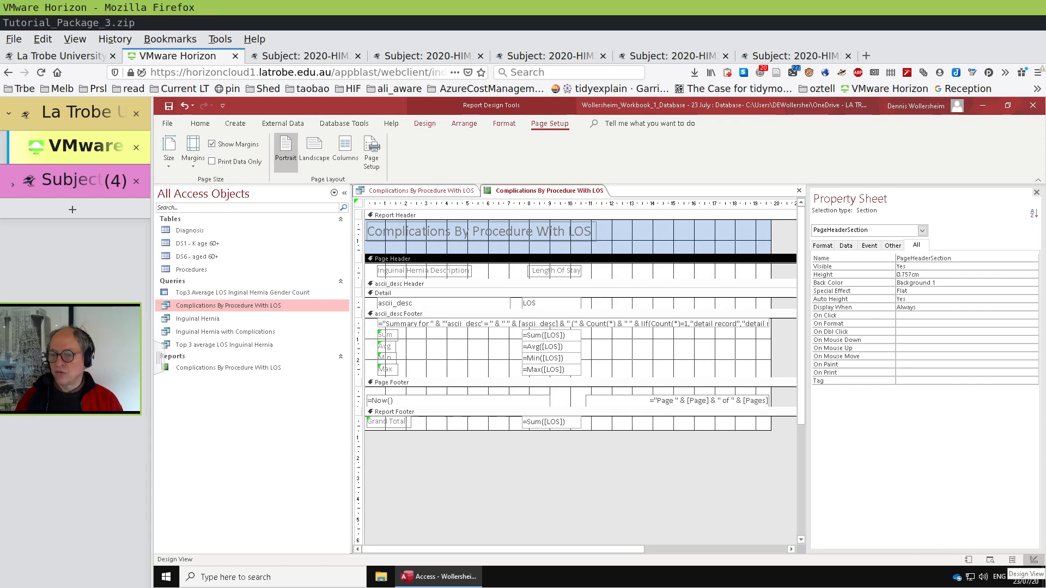
left_click(1013, 561)
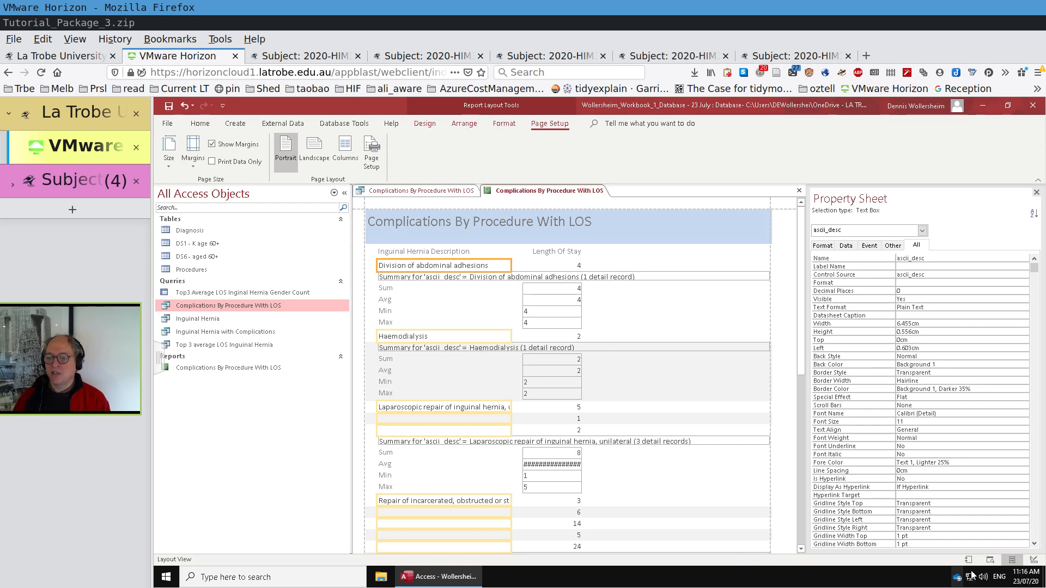
- In Design view, delete the "'ascii_desc' = " literal from the summary expression in the ascii_desc Footer and check the report in Print Preview
left_click(1033, 560)
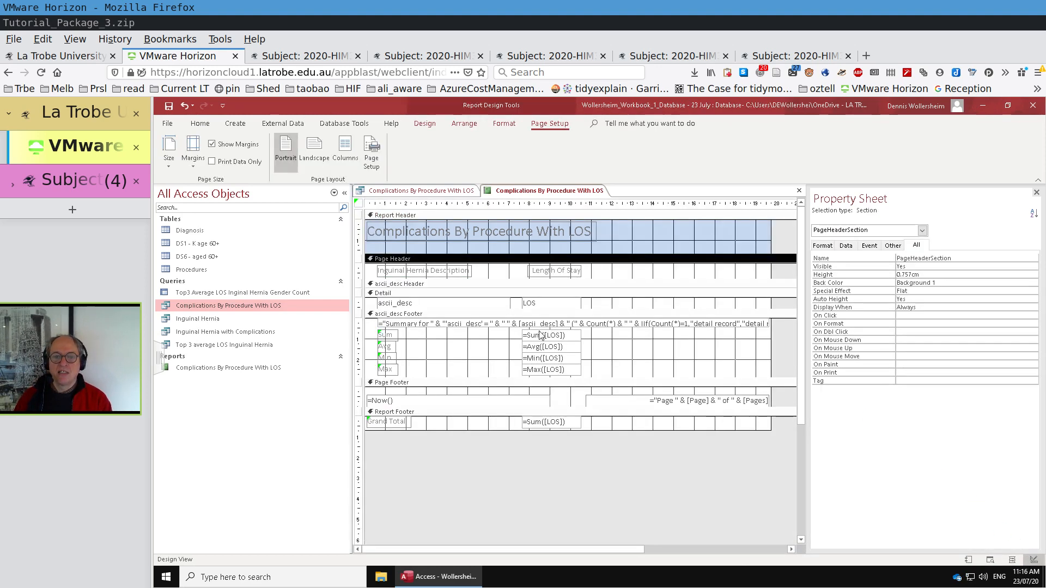
left_click(453, 323)
left_click(445, 323)
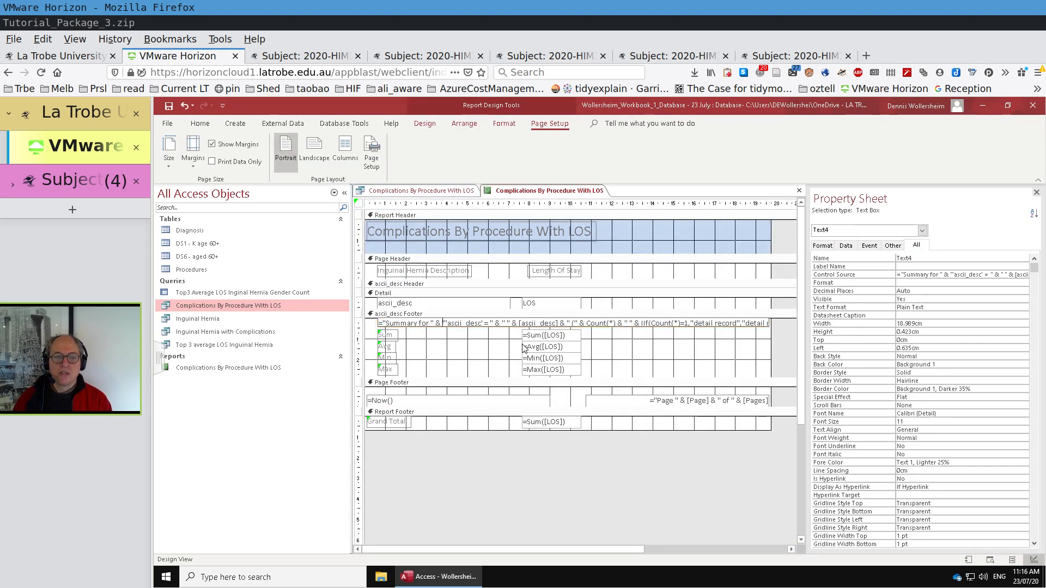
left_click(670, 325)
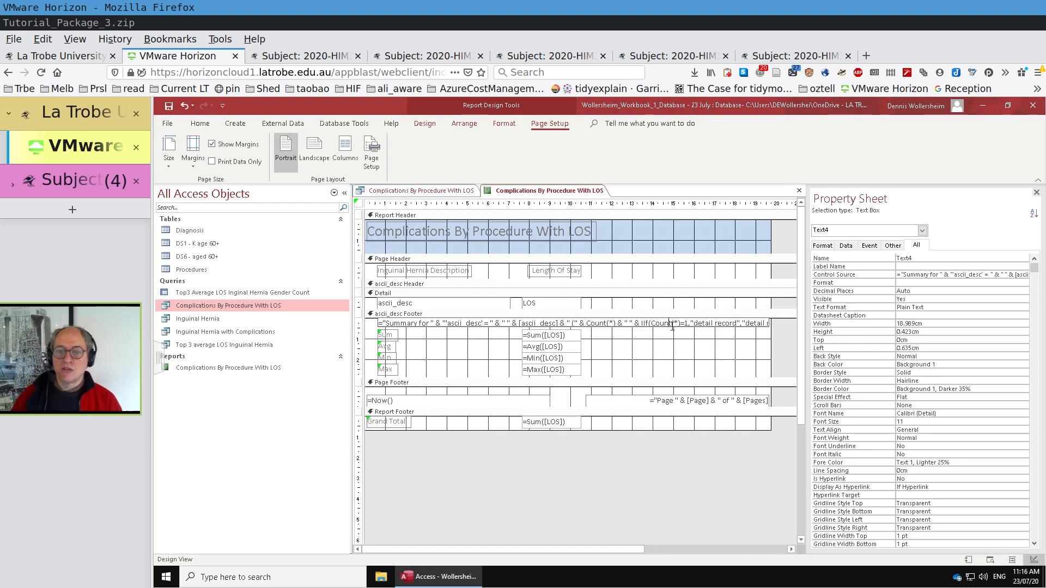
key("ctrl+Left")
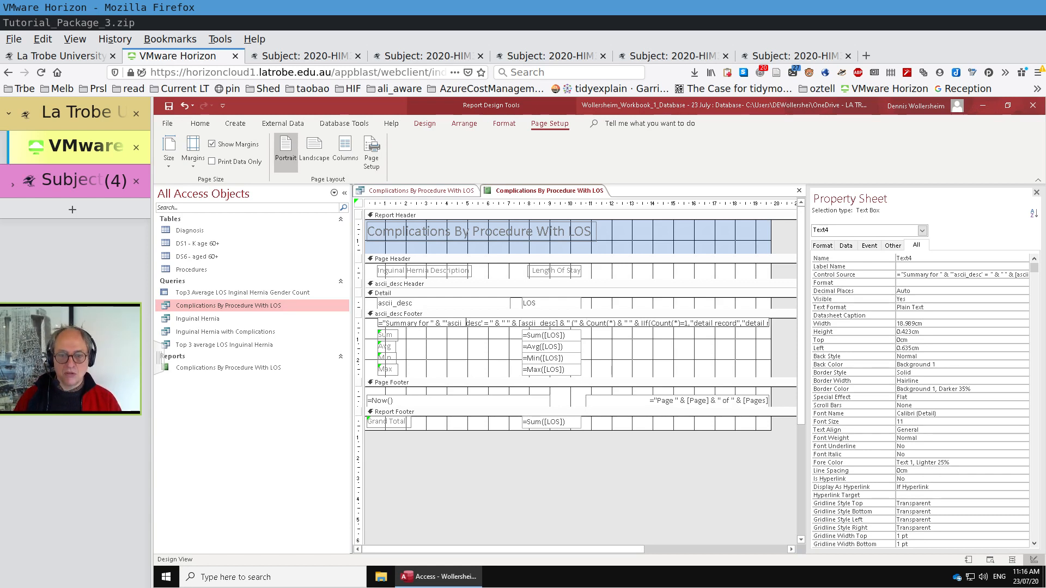
left_click(539, 323)
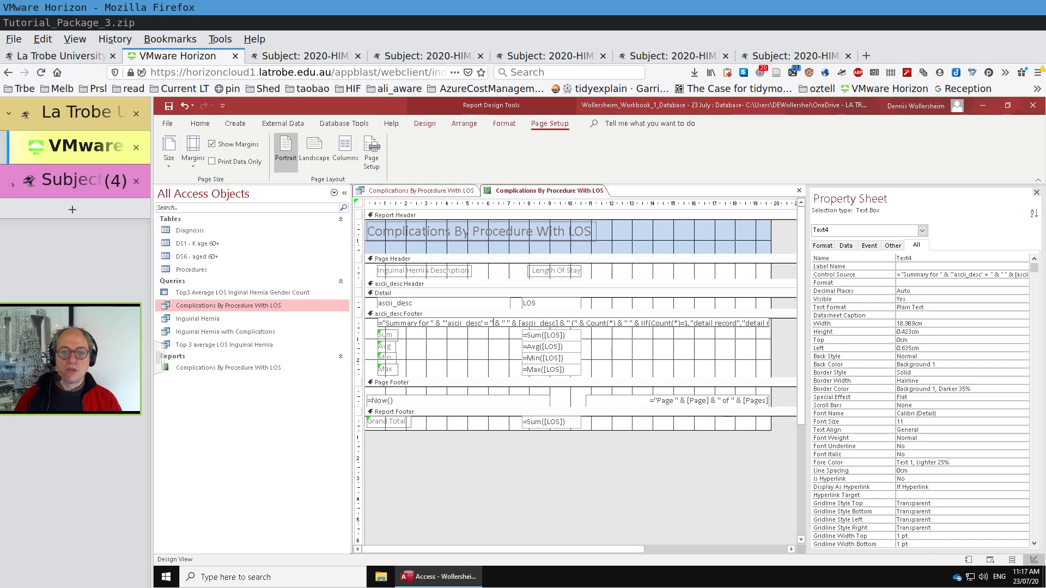
key("BackSpace")
key("BackSpace")
key("BackSpace")
key("BackSpace")
key("BackSpace")
key("BackSpace")
key("BackSpace")
key("BackSpace")
key("BackSpace")
key("BackSpace")
key("BackSpace")
key("BackSpace")
key("BackSpace")
key("BackSpace")
key("BackSpace")
key("BackSpace")
key("BackSpace")
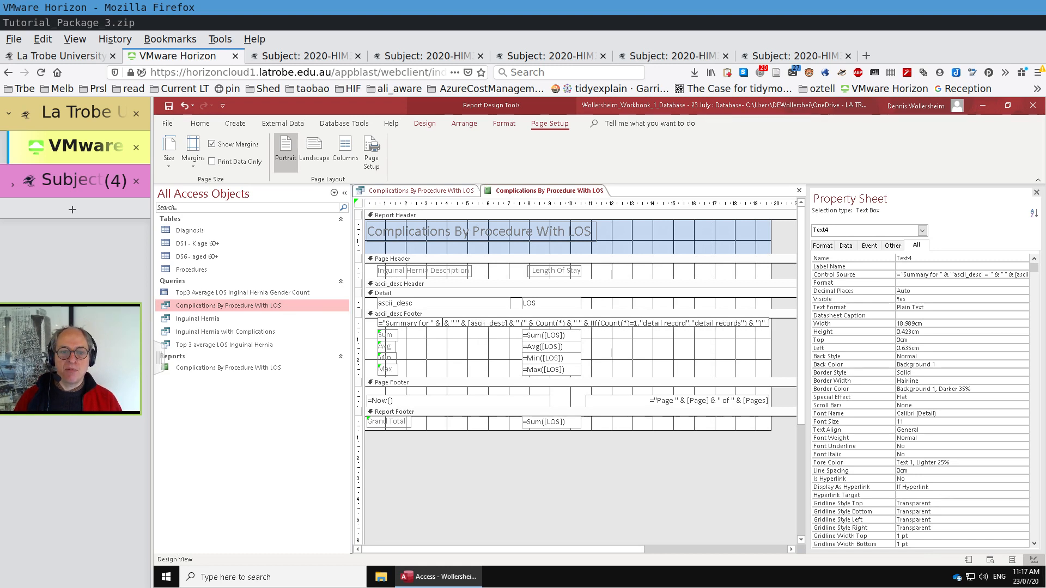
key("BackSpace")
key("BackSpace")
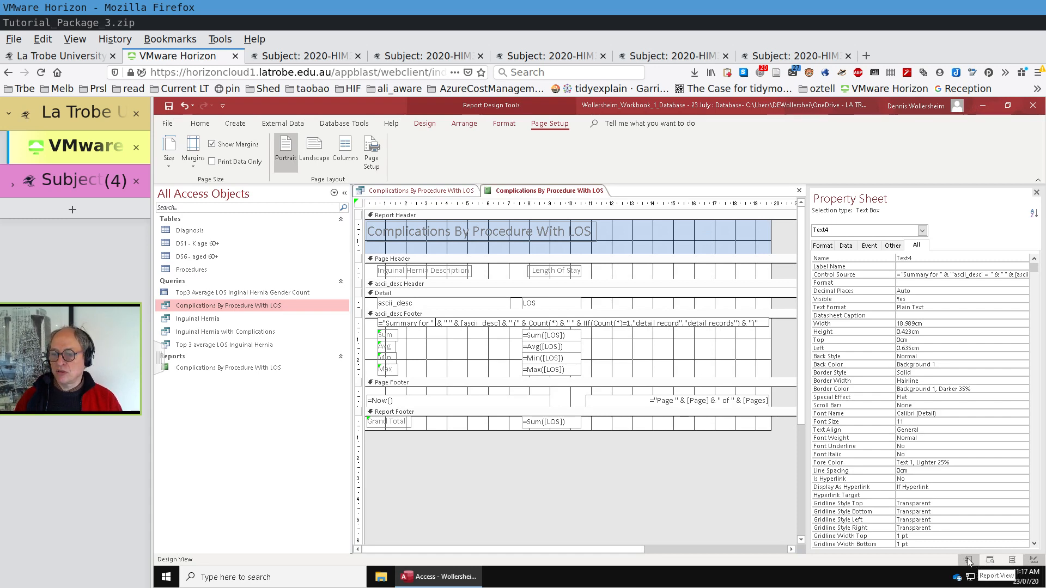
left_click(990, 560)
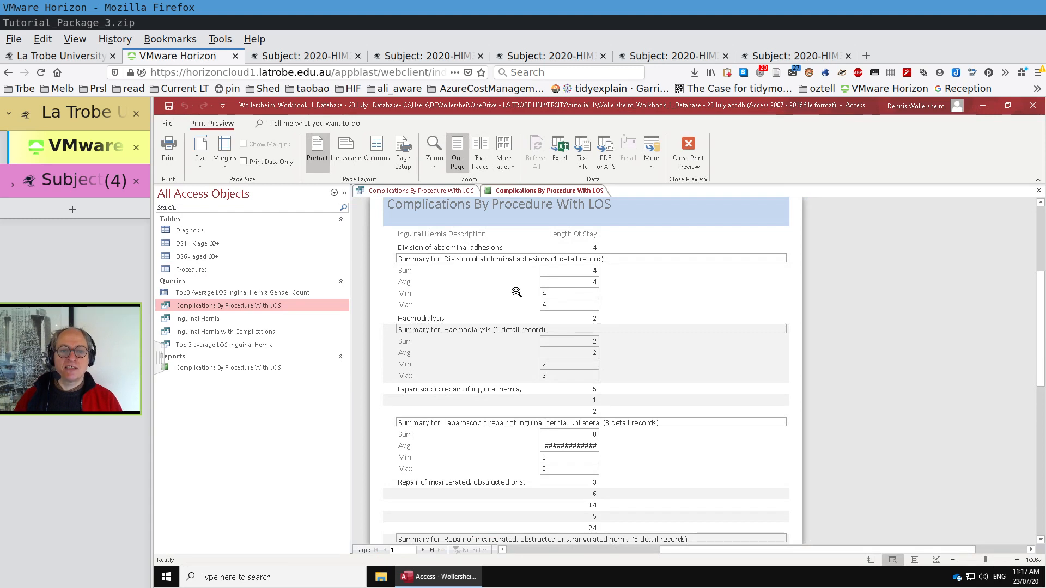
- Back in Design view, remove the extra " " string and the [ascii_desc] field from the ascii_desc Footer's summary expression
left_click(936, 560)
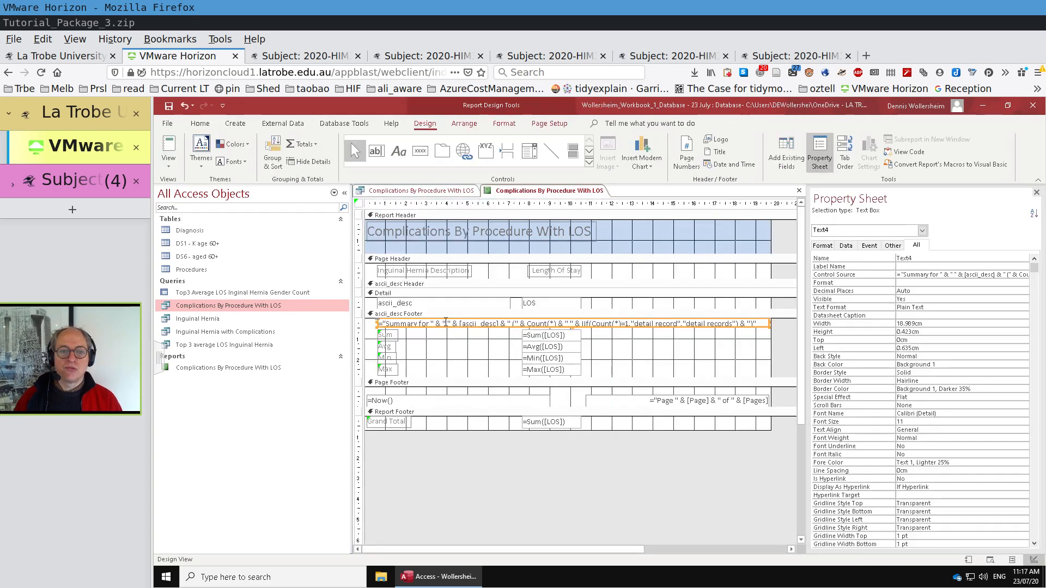
left_click(443, 323)
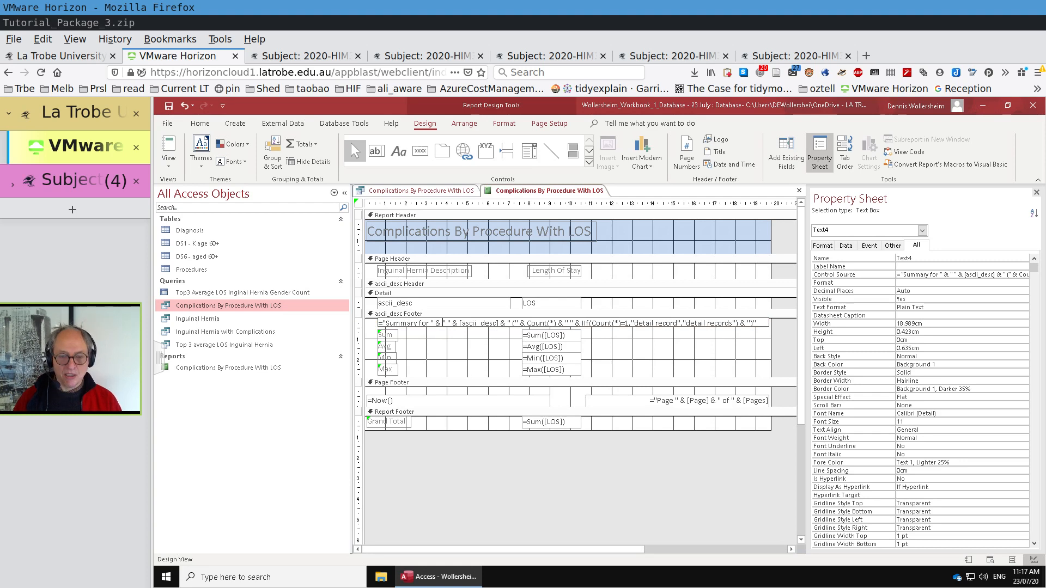
key("BackSpace")
key("BackSpace")
key("BackSpace")
key("BackSpace")
key("BackSpace")
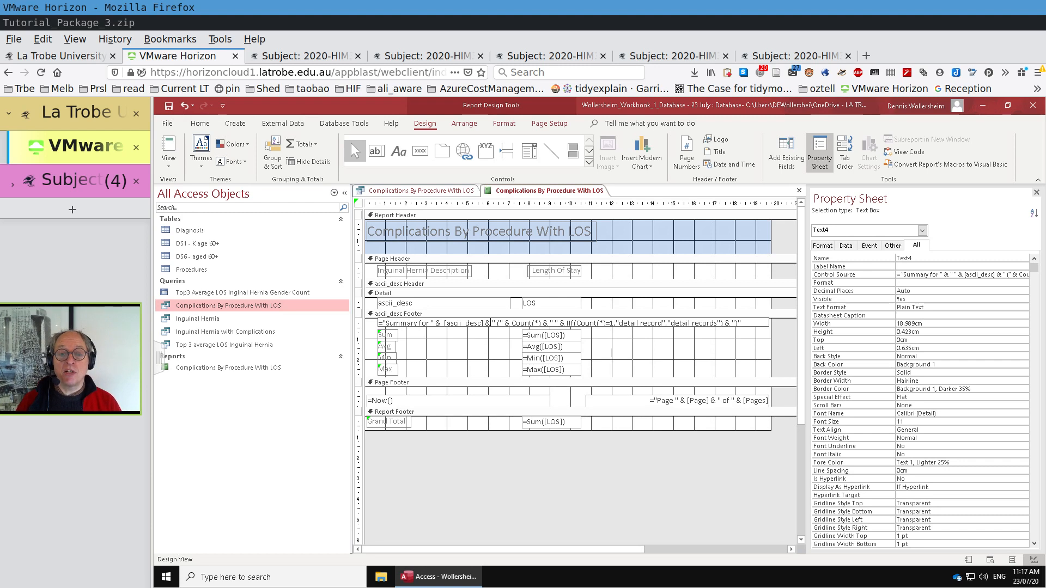
key("BackSpace")
key("BackSpace")
key("BackSpace")
key("BackSpace")
key("BackSpace")
key("BackSpace")
key("BackSpace")
key("BackSpace")
key("BackSpace")
key("BackSpace")
key("BackSpace")
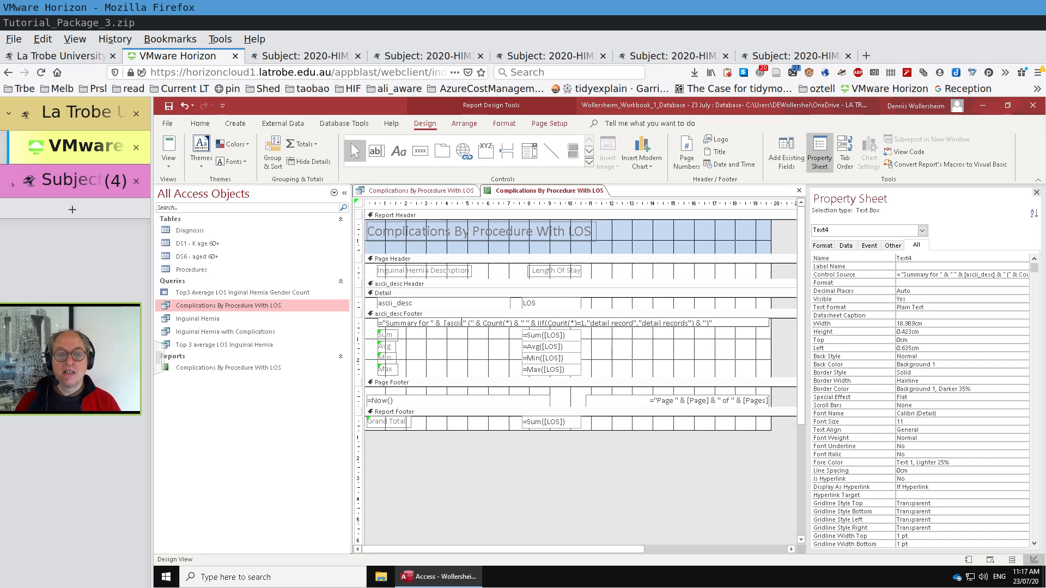
key("BackSpace")
key("BackSpace")
key("BackSpace")
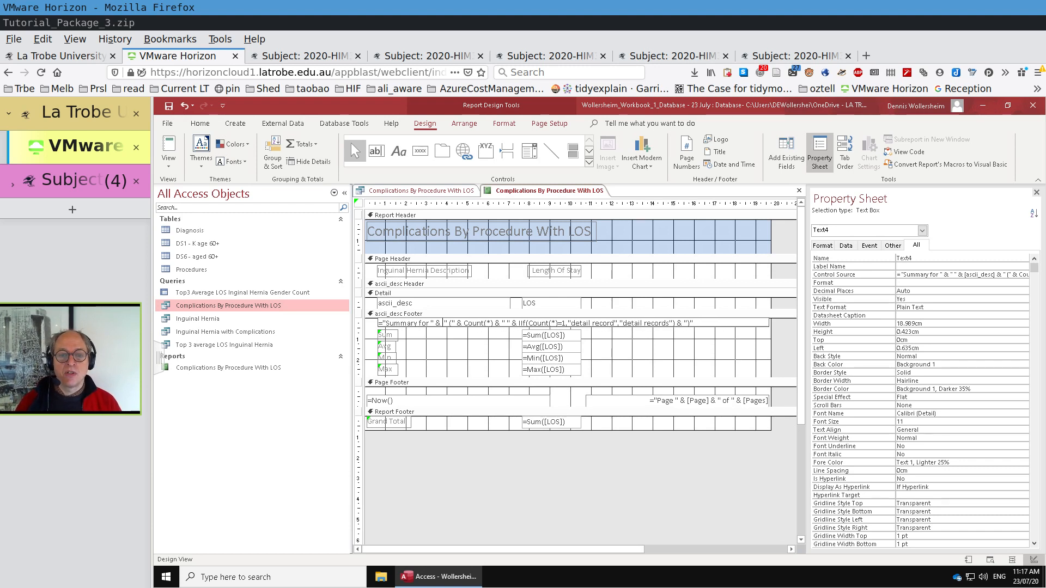
- Remove the opening-parenthesis string before Count(*) so the summary expression begins ="Summary for " & Count(*)
key("Right")
key("Right")
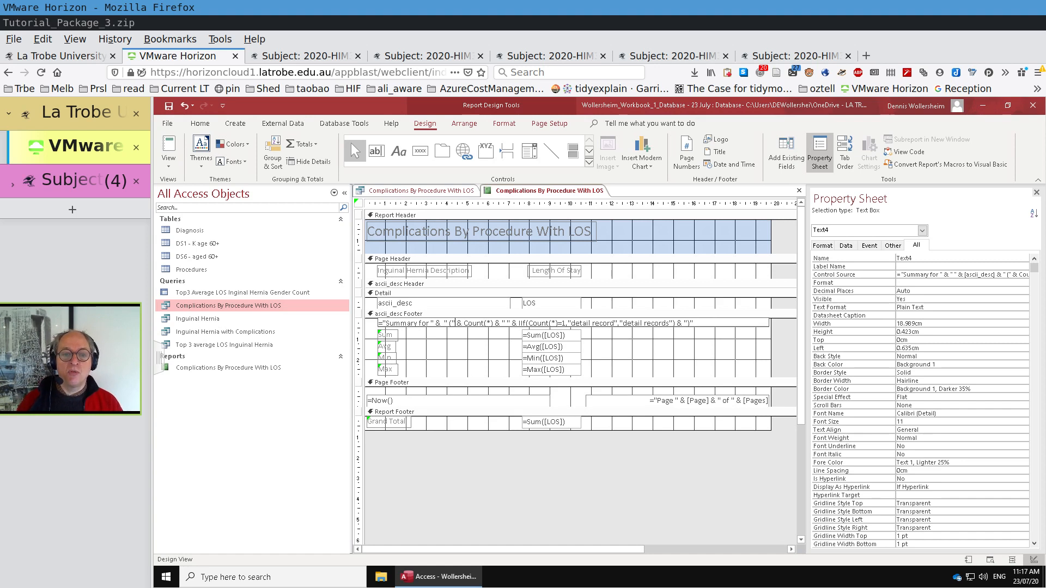
key("BackSpace")
key("BackSpace")
key("BackSpace")
key("BackSpace")
key("BackSpace")
key("BackSpace")
key("BackSpace")
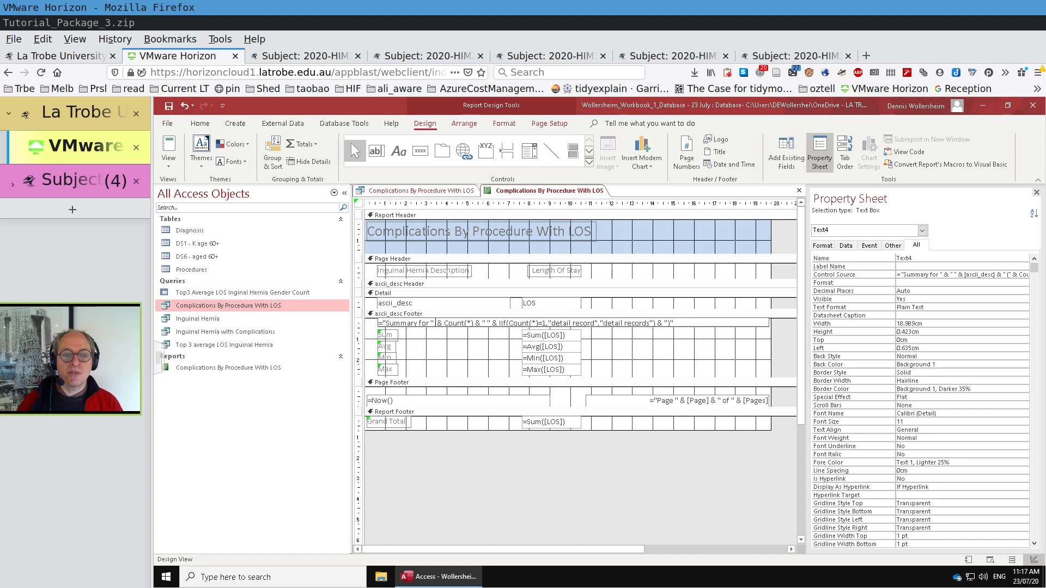
key("BackSpace")
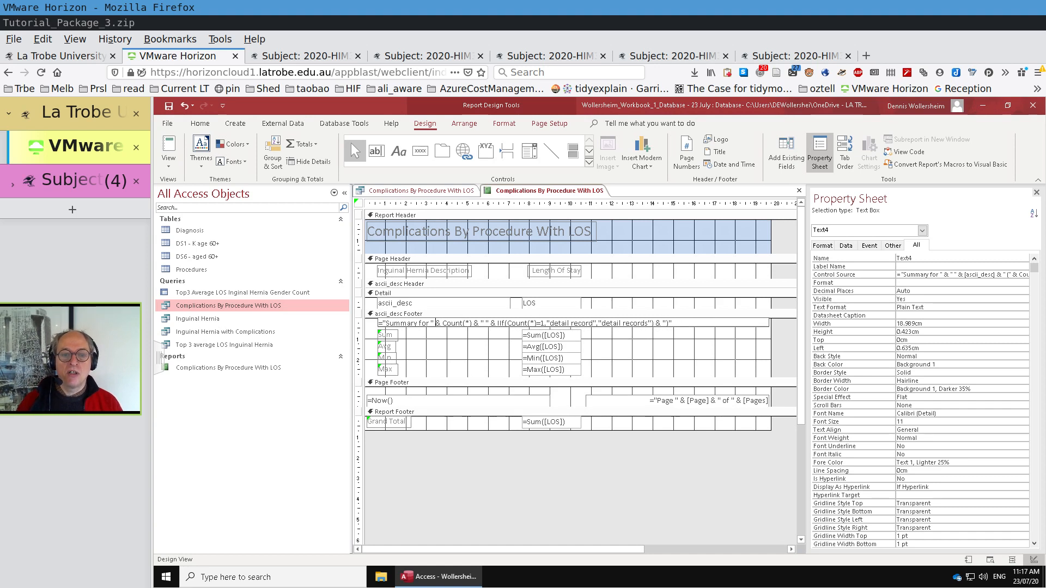
- Replace the plural wording "detail records" with "episodes" in the summary expression's IIf function
key("Right")
key("Right")
key("Right")
key("Right")
key("Right")
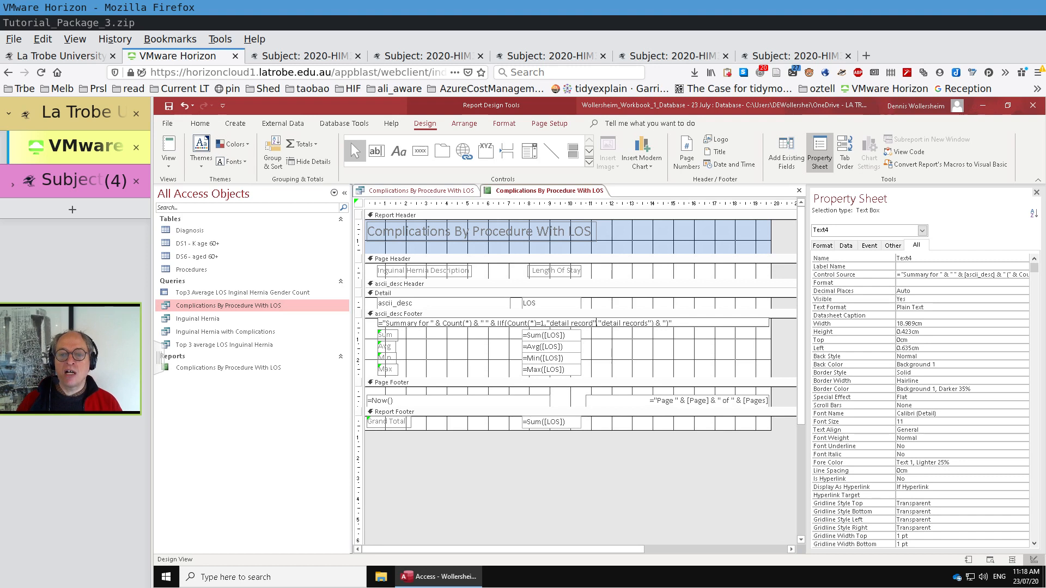
key("BackSpace")
key("BackSpace")
key("BackSpace")
key("BackSpace")
key("BackSpace")
key("BackSpace")
key("BackSpace")
key("BackSpace")
key("BackSpace")
key("BackSpace")
key("BackSpace")
key("BackSpace")
key("BackSpace")
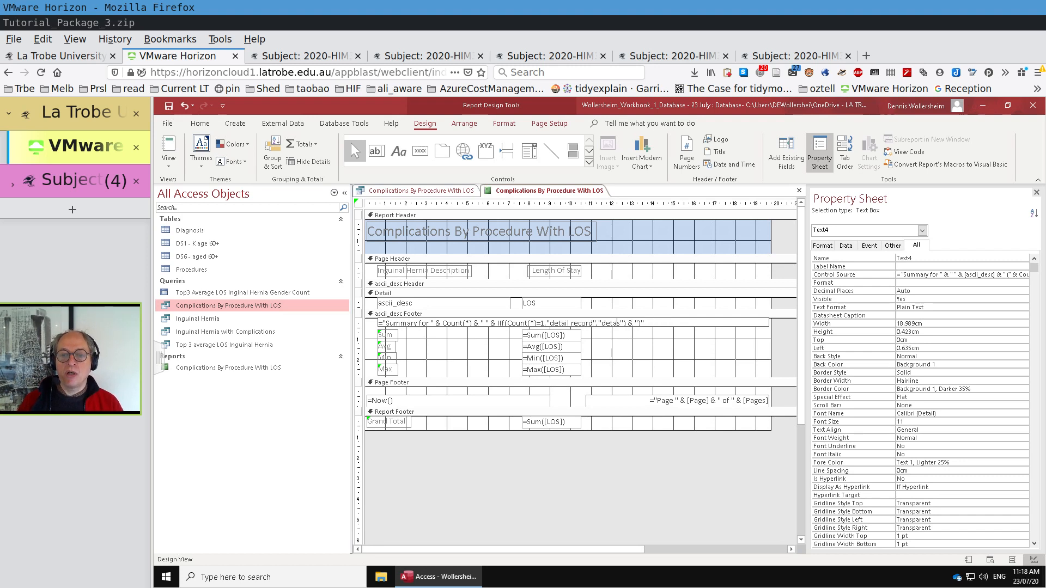
type("e")
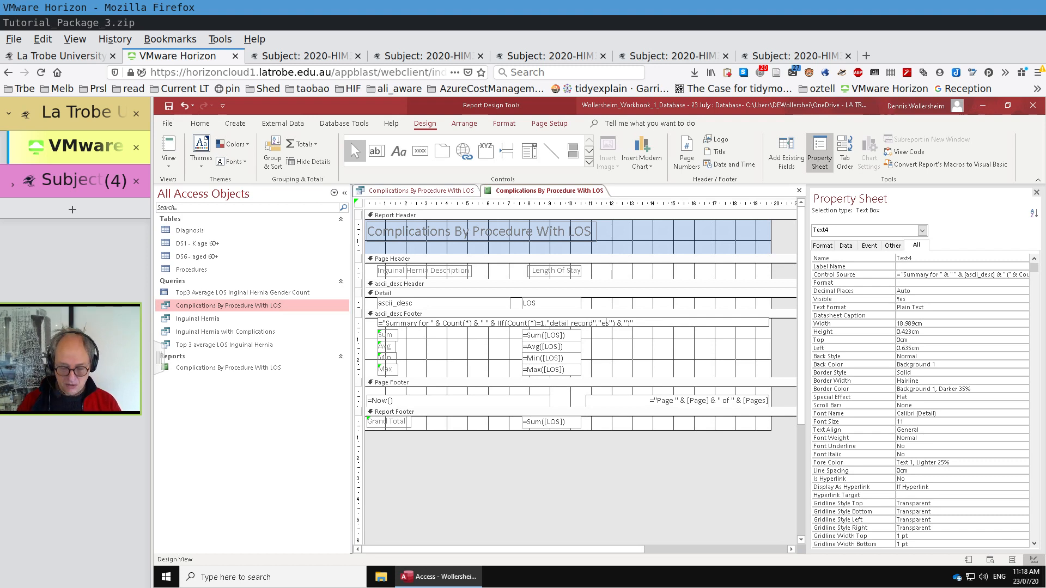
type("piso")
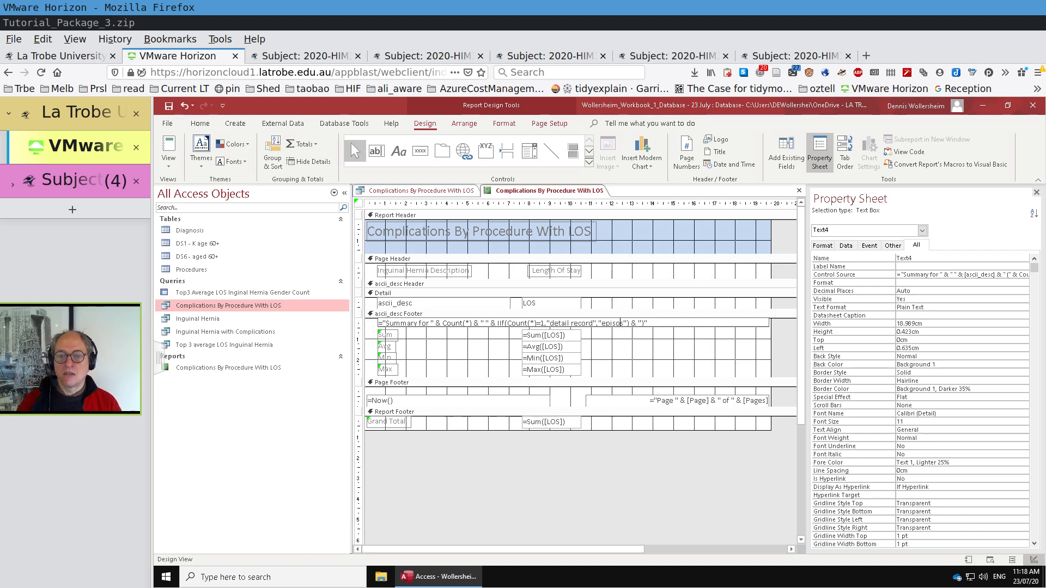
type("de")
- Replace the singular wording "detail record" with "episode" in the summary expression's IIf function
key("Left")
key("Left")
key("Left")
key("Left")
key("Left")
key("Left")
key("Left")
key("Left")
key("Left")
key("Left")
key("Left")
key("Left")
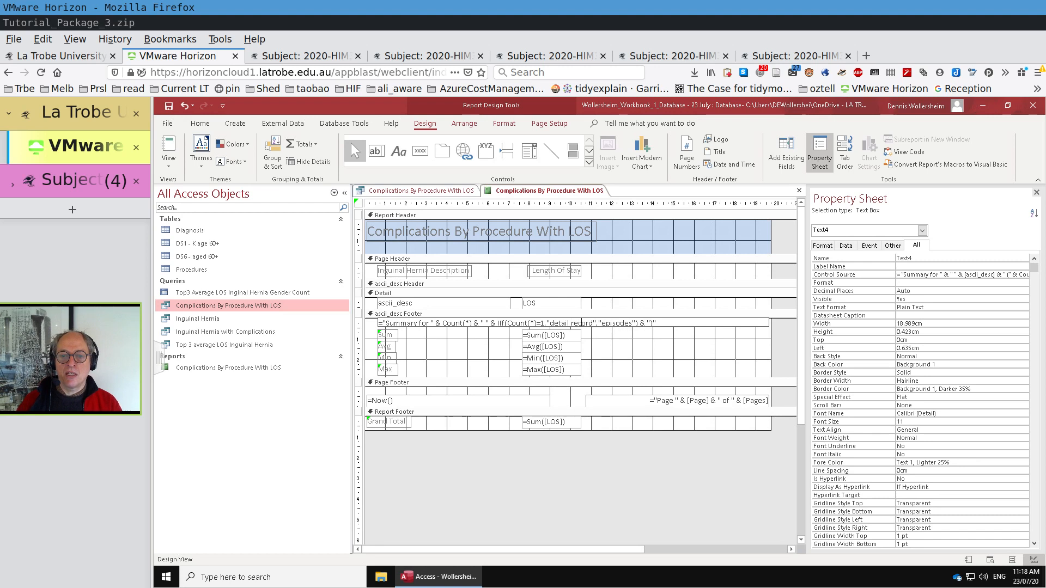
key("BackSpace")
key("BackSpace")
key("BackSpace")
key("BackSpace")
key("BackSpace")
key("BackSpace")
key("BackSpace")
key("BackSpace")
key("BackSpace")
key("BackSpace")
key("BackSpace")
key("BackSpace")
key("BackSpace")
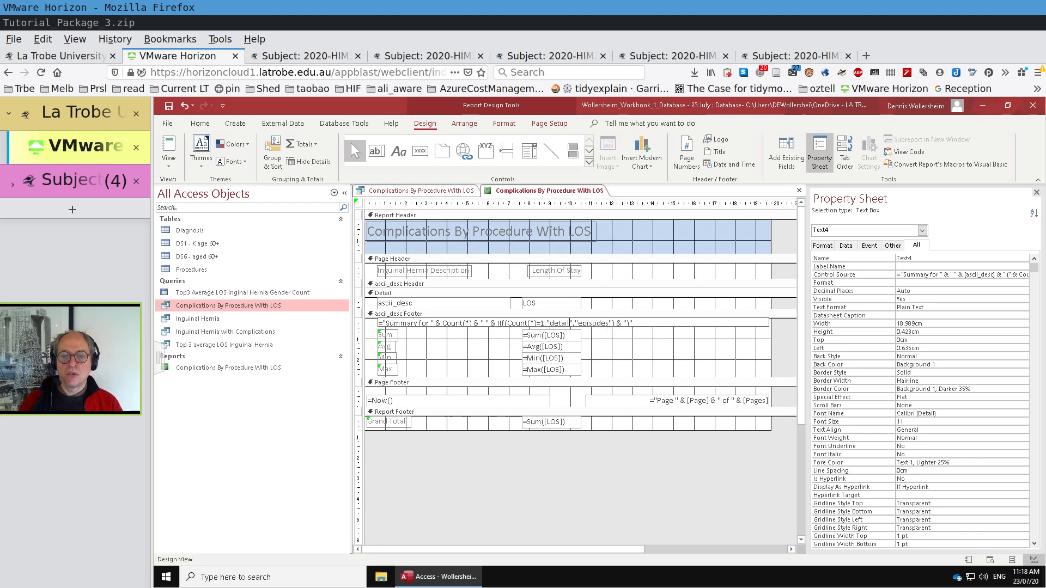
type("e")
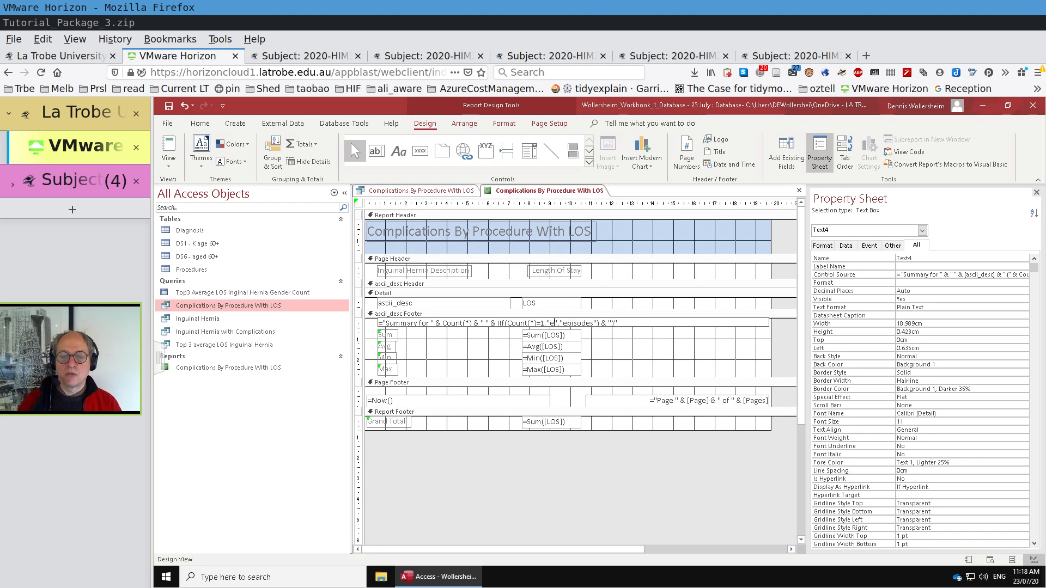
type("pisode")
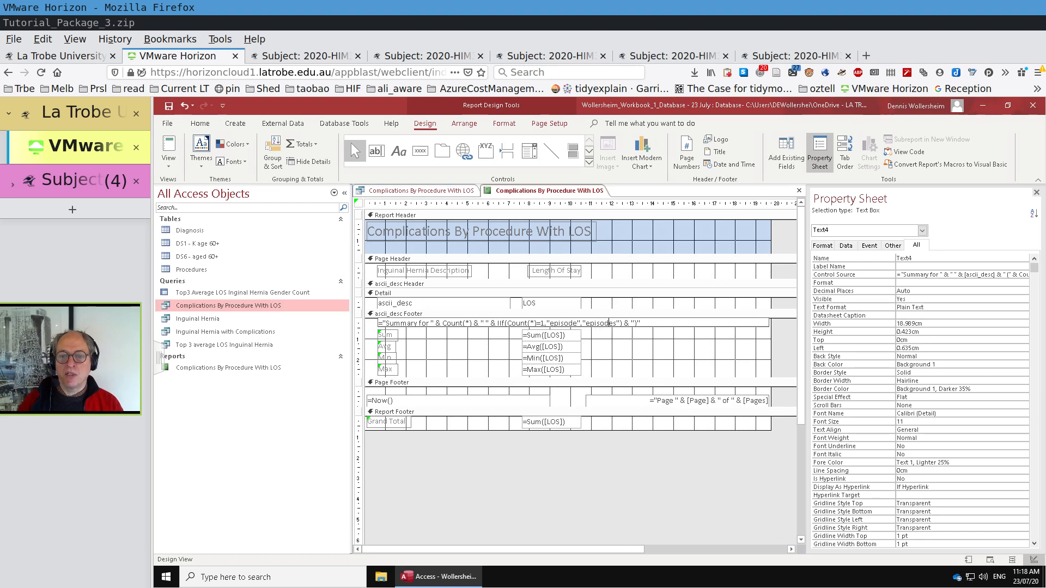
- Delete the closing-parenthesis string from the end of the summary expression and check the report in Print Preview
key("BackSpace")
key("BackSpace")
key("BackSpace")
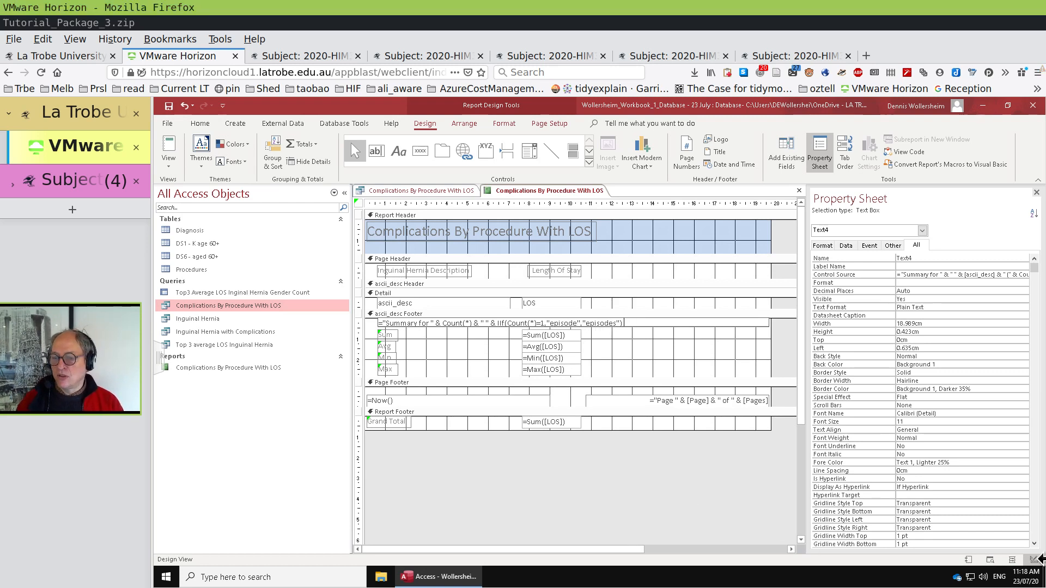
left_click(990, 561)
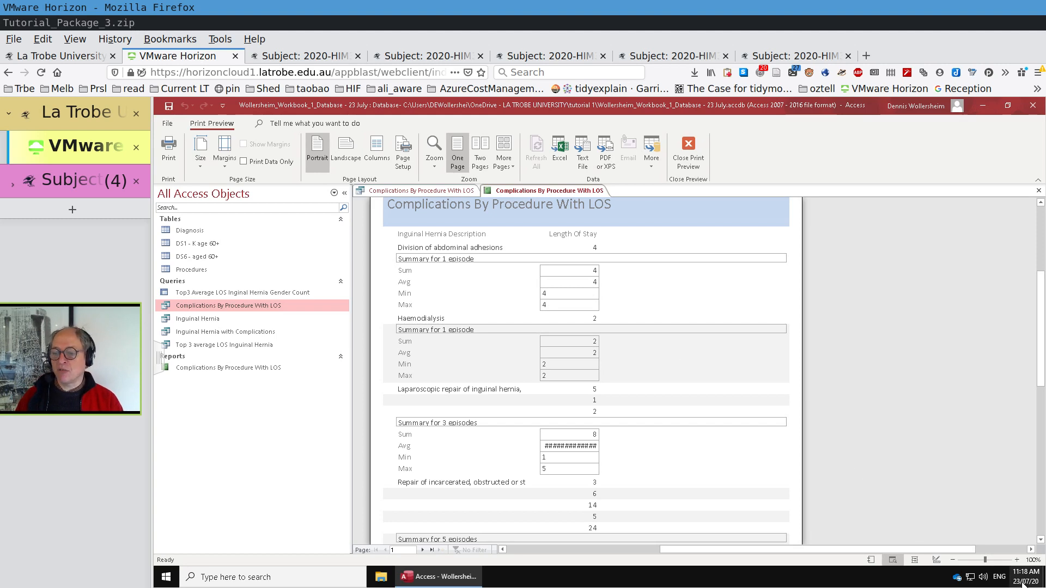
mouse_move(1023, 583)
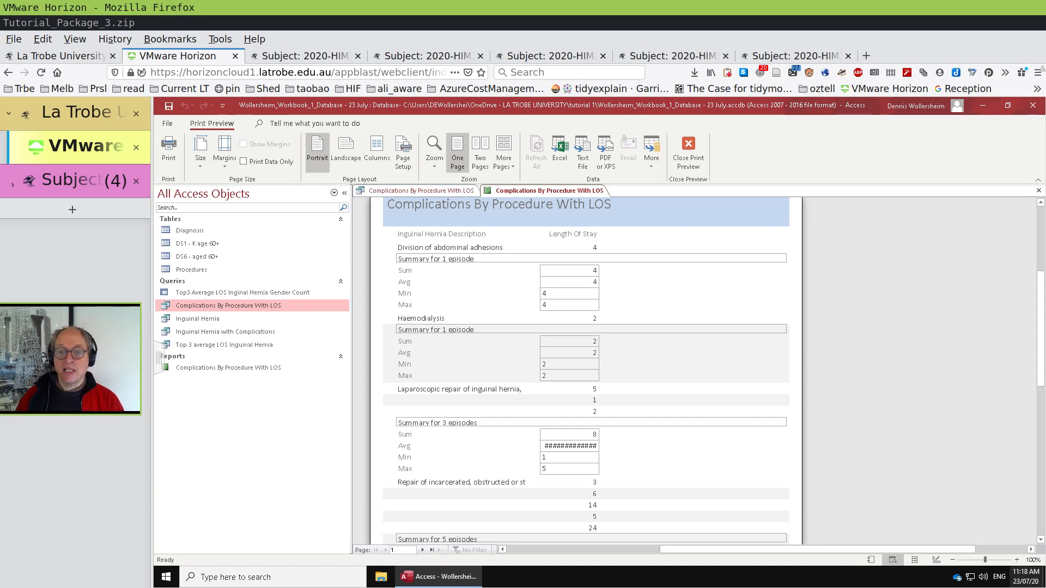
- In Design view, move the ascii_desc Footer's Sum and Avg text boxes together next to their labels, about 2.5 cm from the left edge
left_click(937, 560)
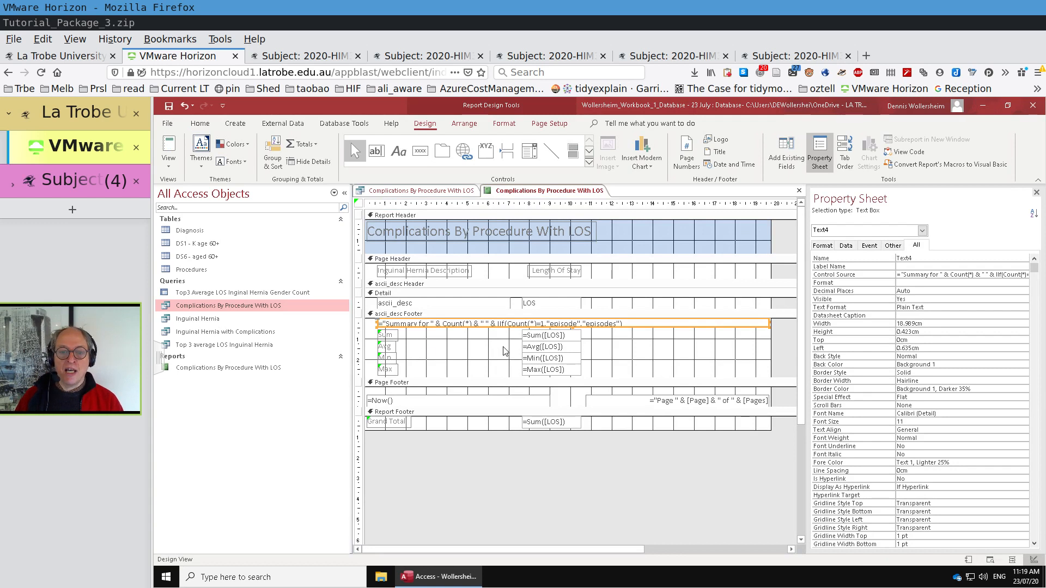
left_click(558, 336)
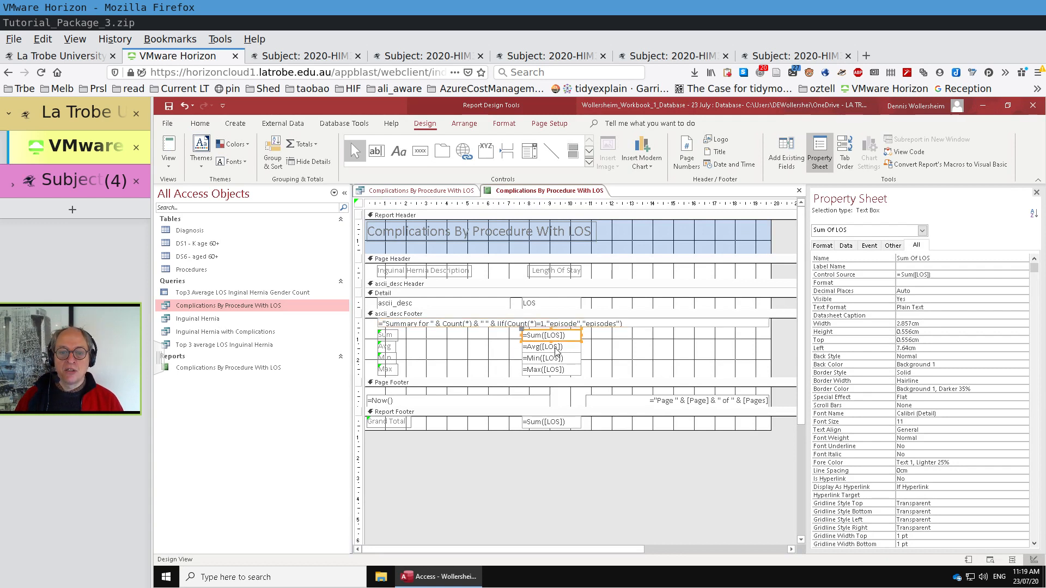
left_click(556, 349)
left_click(562, 338, "shift")
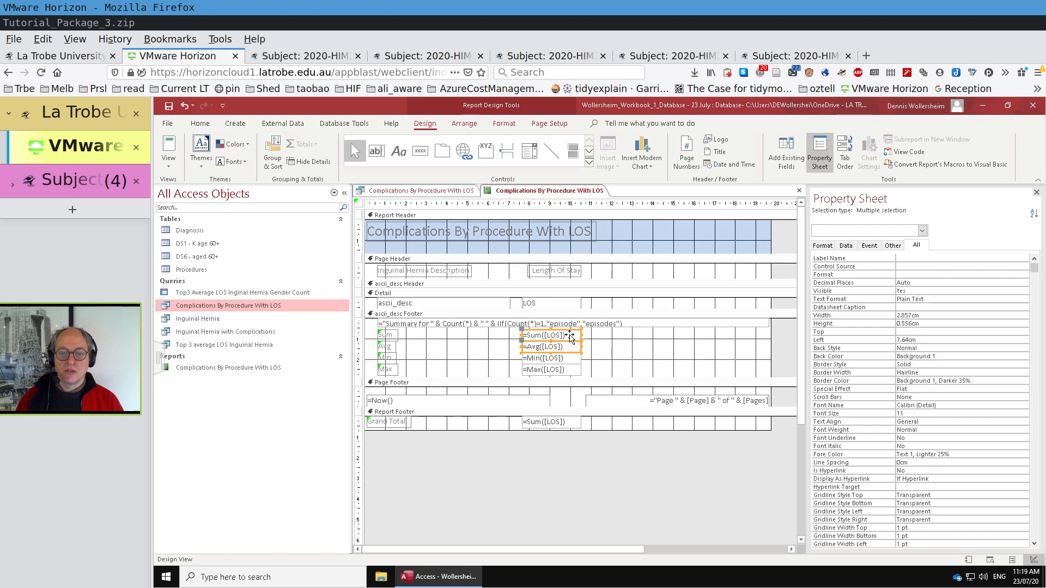
left_click_drag(571, 337, 473, 337)
key("Left")
key("Left")
key("Left")
key("Left")
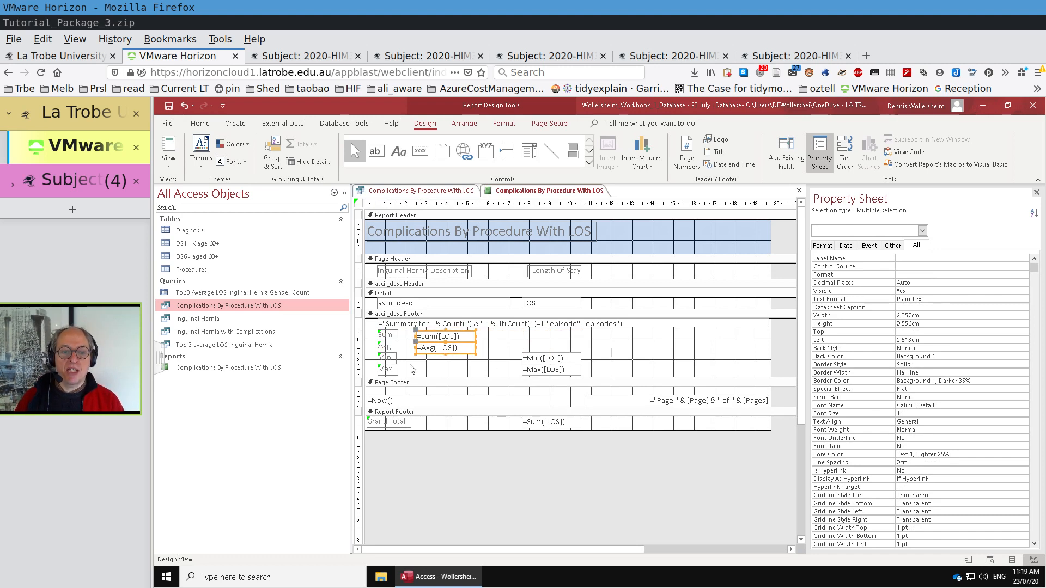
- Move the ascii_desc Footer's Min and Max text boxes together next to their labels, in line with the Sum and Avg boxes
left_click(573, 359)
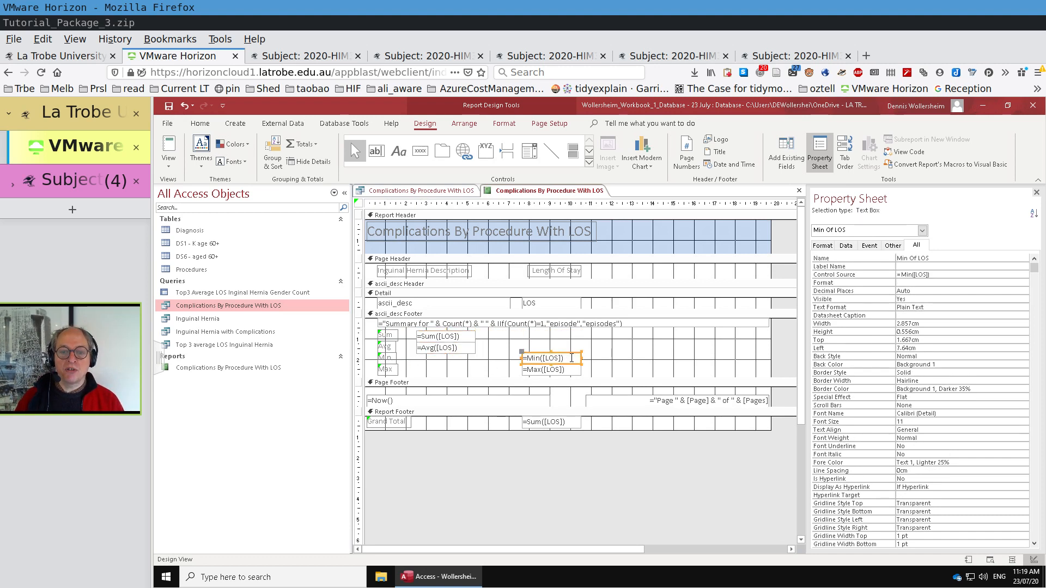
key("Caps_Lock")
key("Caps_Lock")
left_click(572, 371, "shift")
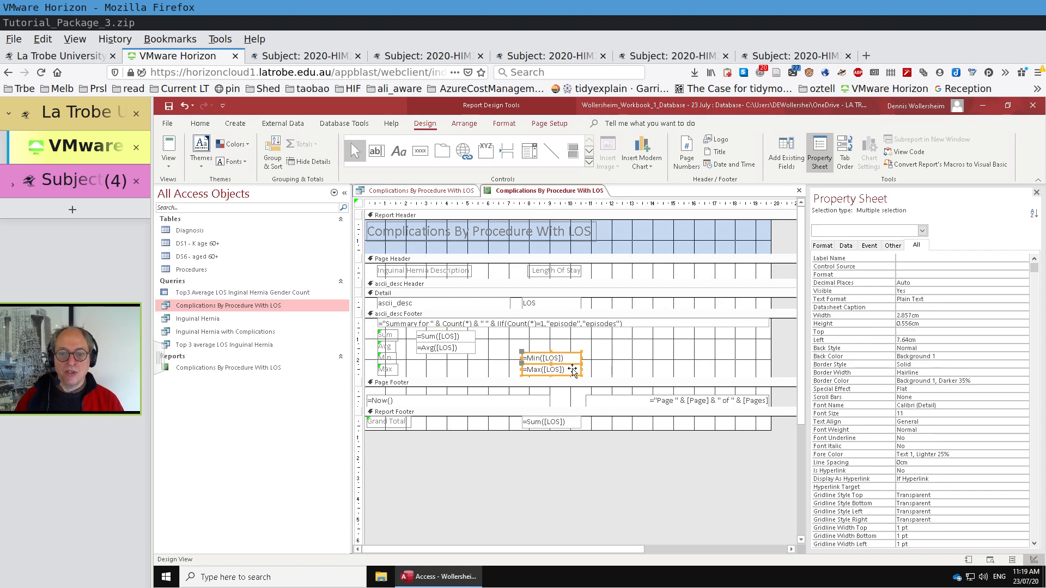
left_click_drag(571, 371, 465, 371)
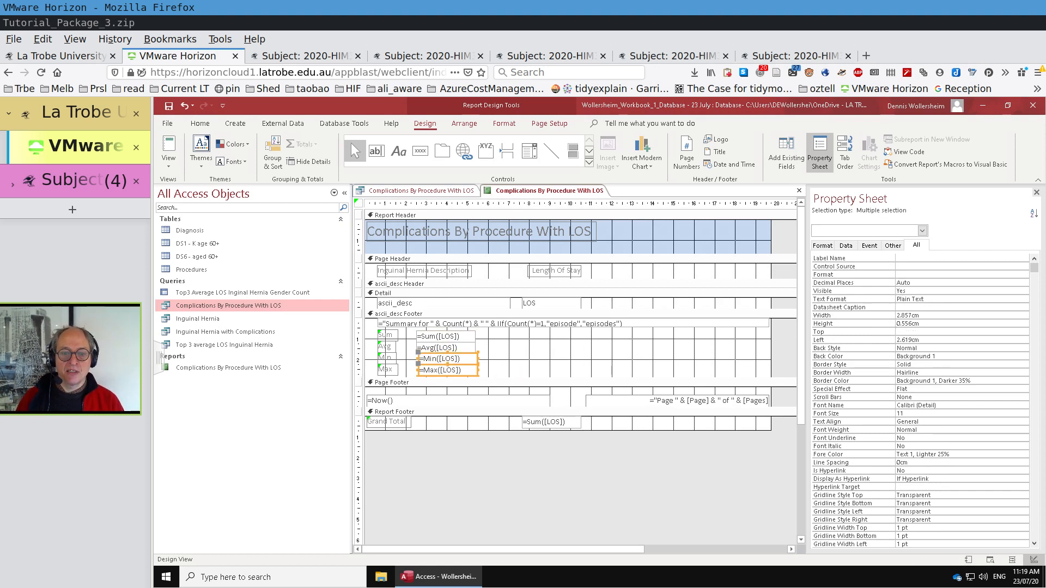
left_click(566, 377)
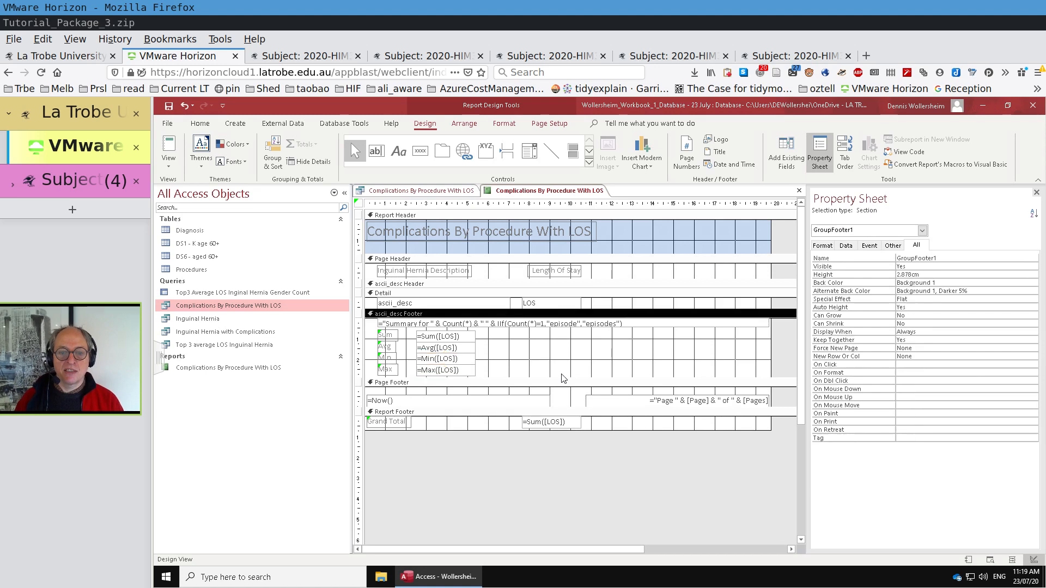
- Move the ascii_desc Footer's Min and Max labels and text boxes together beside the Sum and Avg rows, with the labels about 6.5 cm from the left edge
left_click(392, 358)
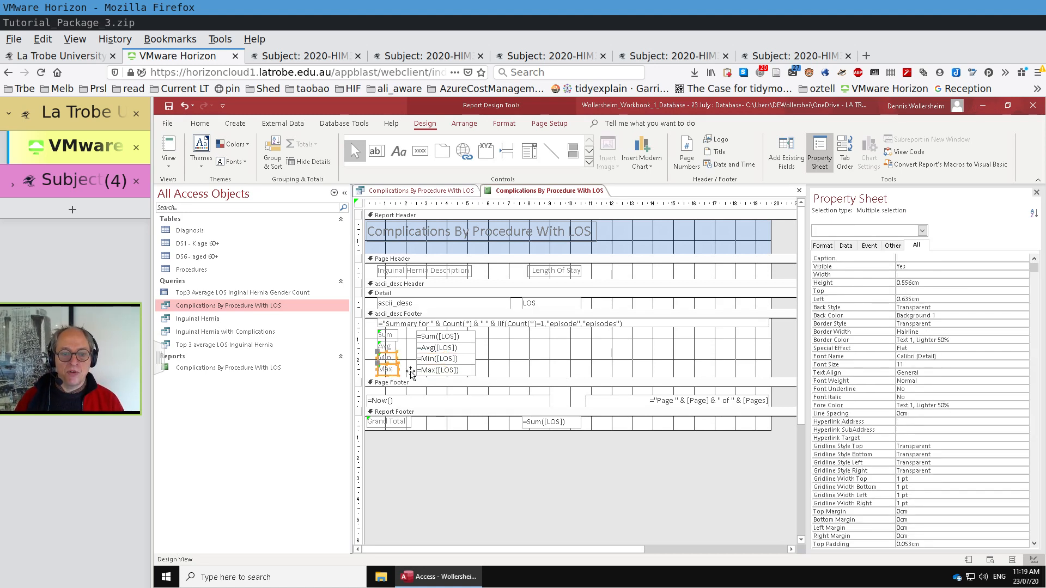
left_click(388, 370, "shift")
left_click(462, 371, "shift")
left_click(466, 359, "shift")
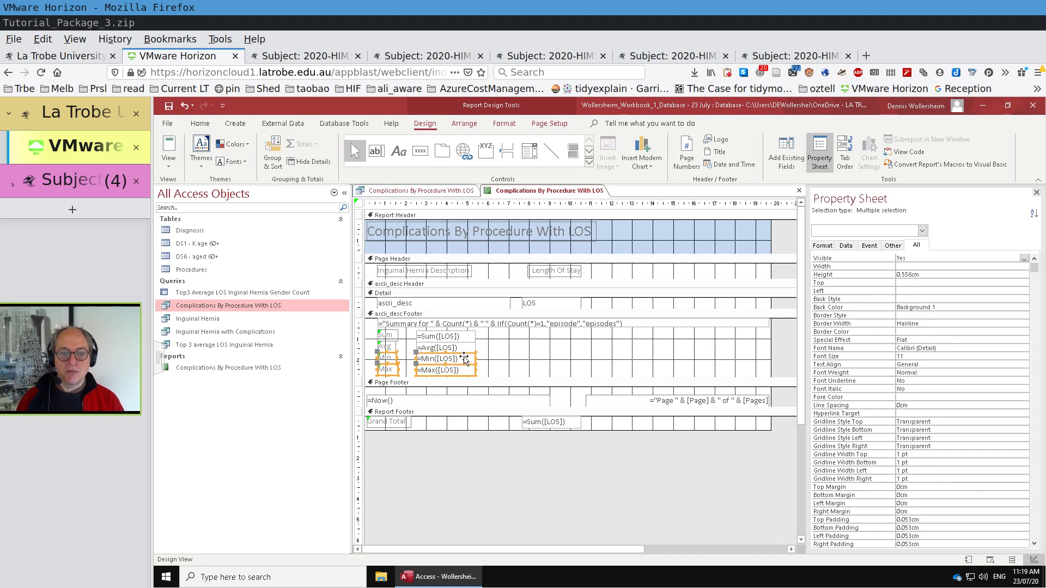
left_click_drag(465, 360, 586, 337)
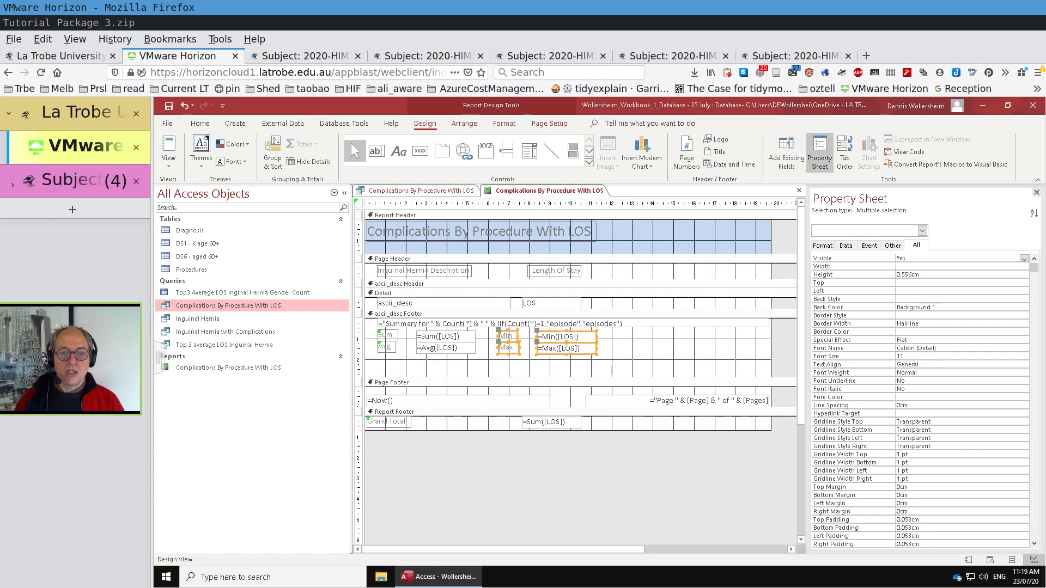
left_click(560, 367)
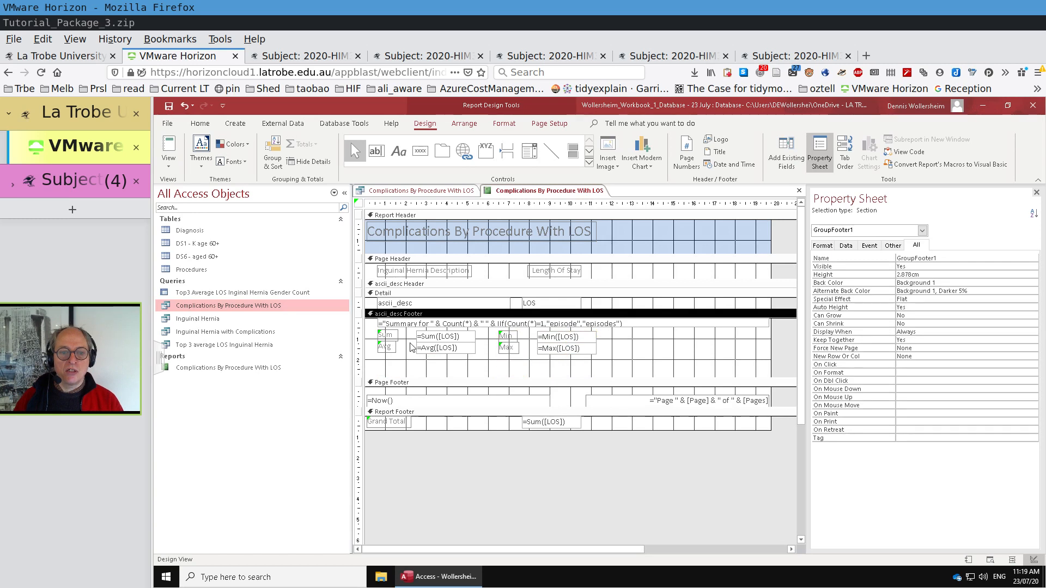
- Align the top edges of the Sum and Min labels and text boxes in the ascii_desc Footer
left_click(581, 337)
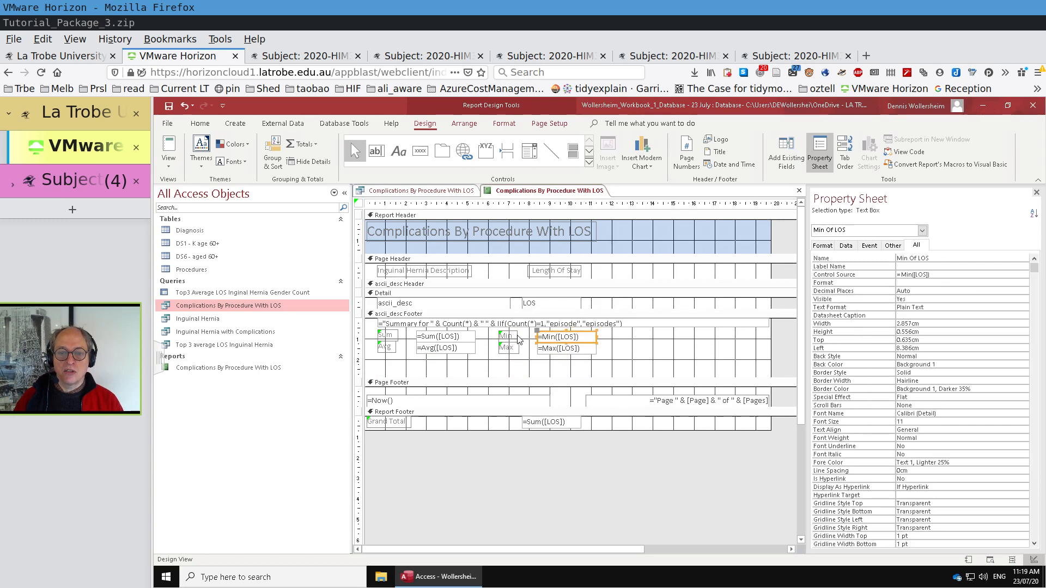
left_click(515, 338, "shift")
left_click(470, 338, "shift")
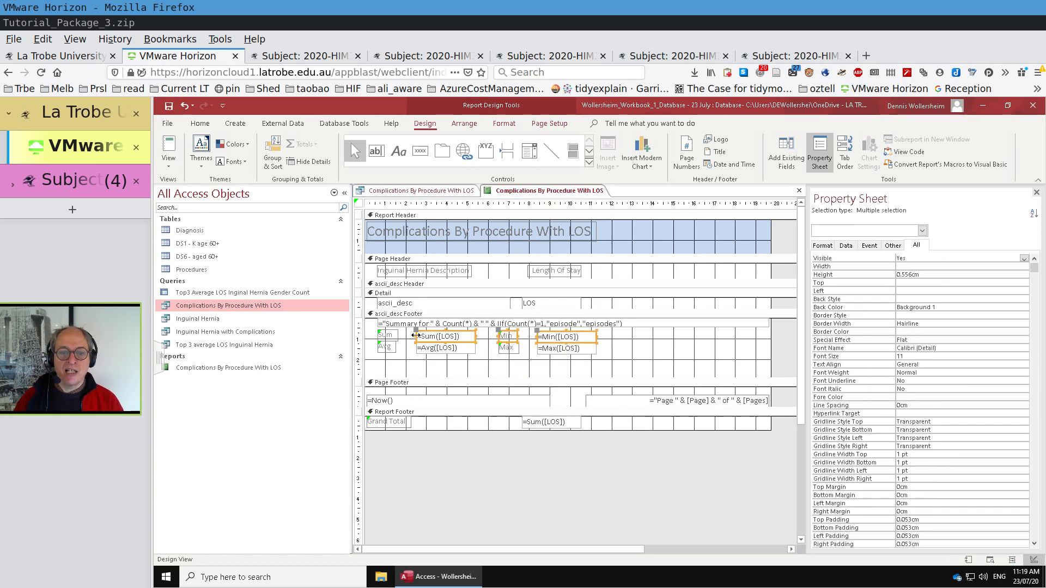
left_click(396, 336, "shift")
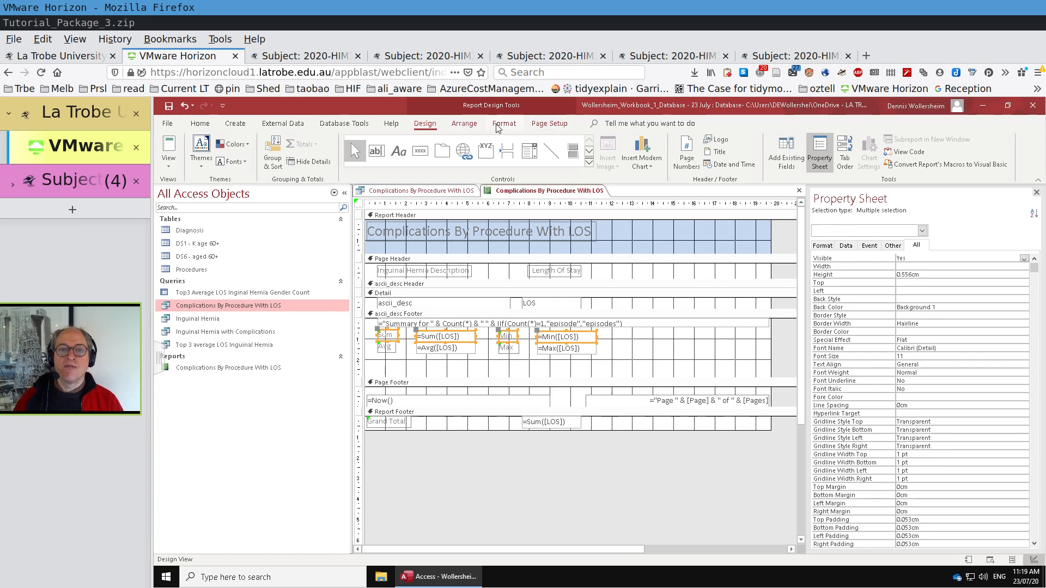
left_click(464, 125)
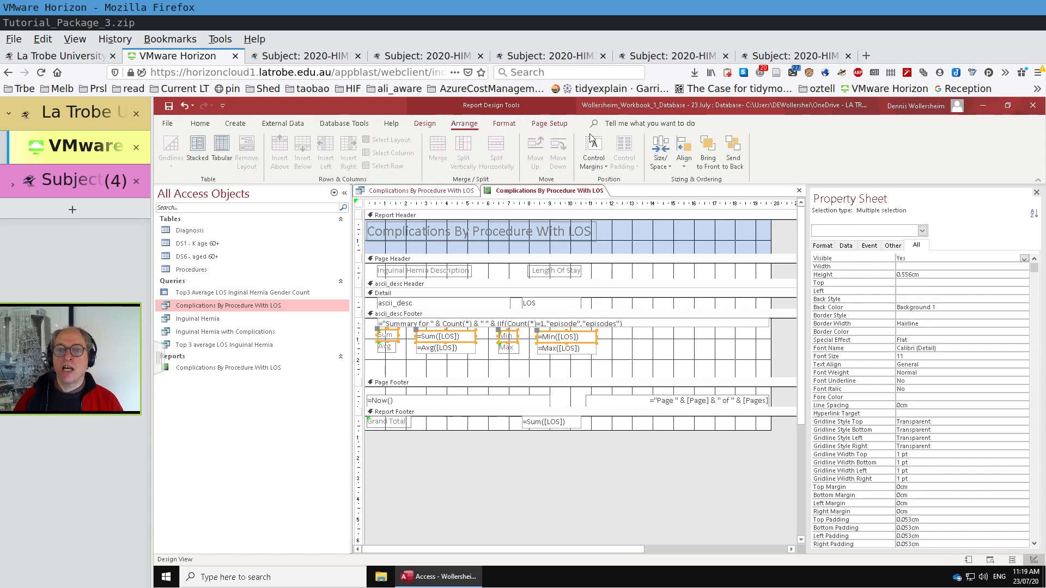
left_click(685, 163)
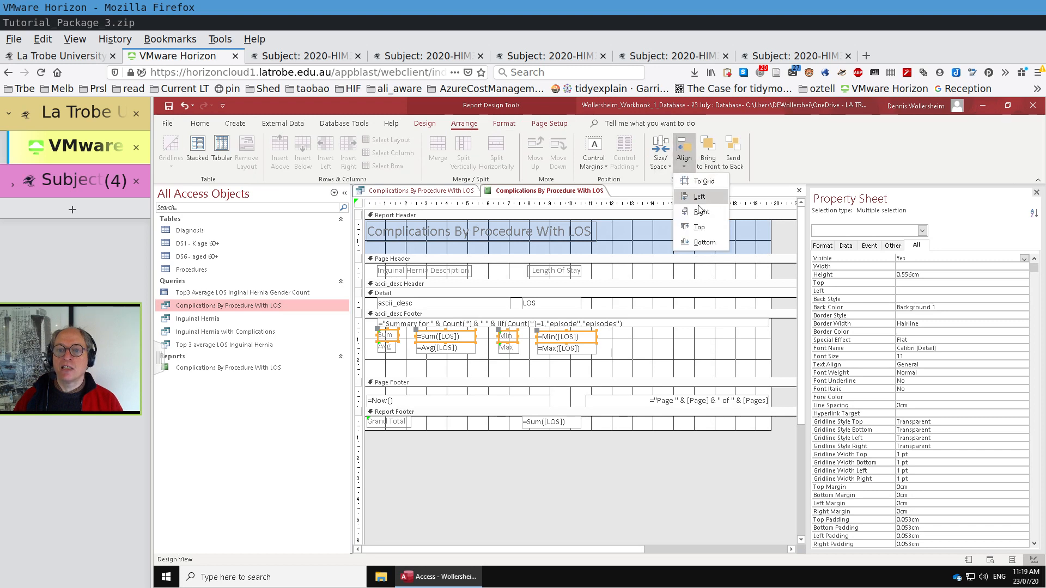
left_click(700, 228)
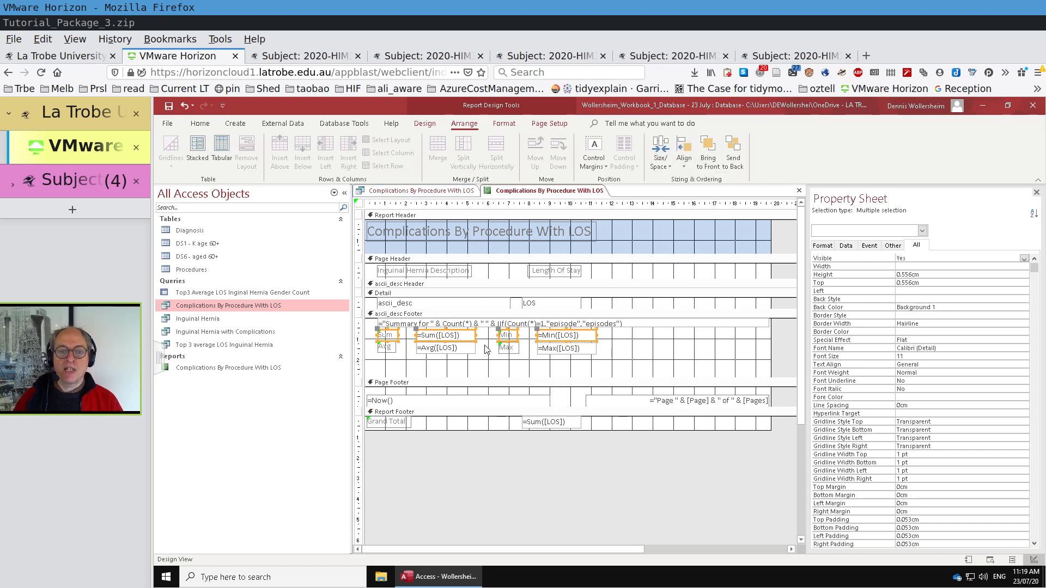
- Align the top edges of the Avg and Max labels and text boxes in the ascii_desc Footer
left_click(587, 349)
key("Caps_Lock")
key("Caps_Lock")
left_click(512, 349, "shift")
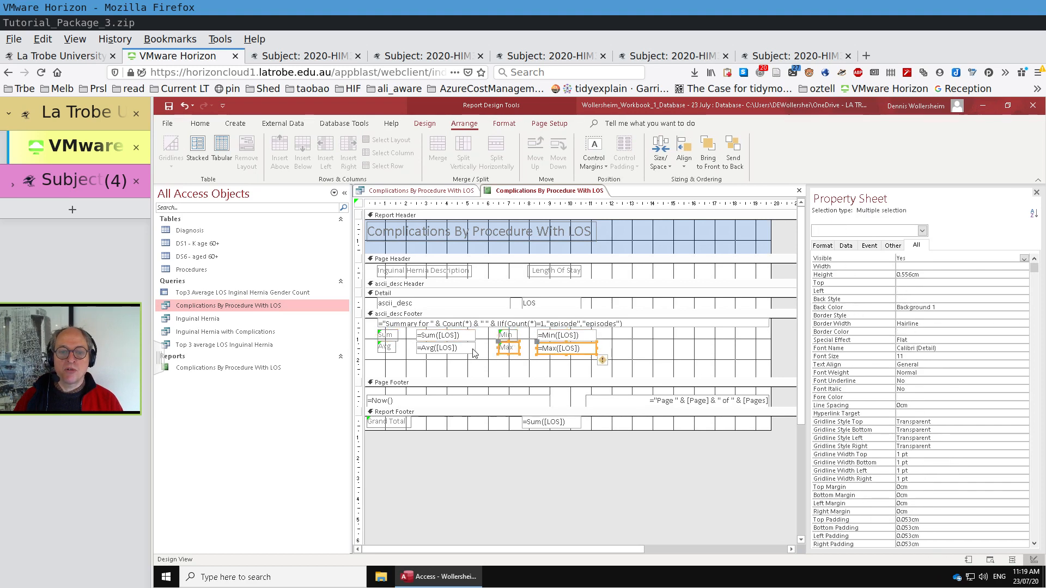
left_click(442, 349, "shift")
left_click(395, 349, "shift")
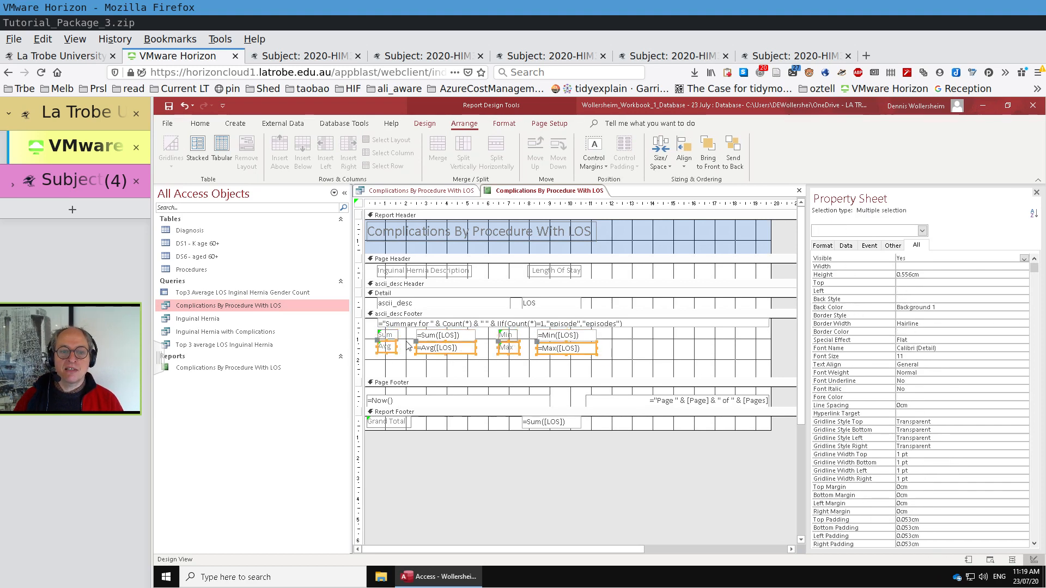
left_click(685, 165)
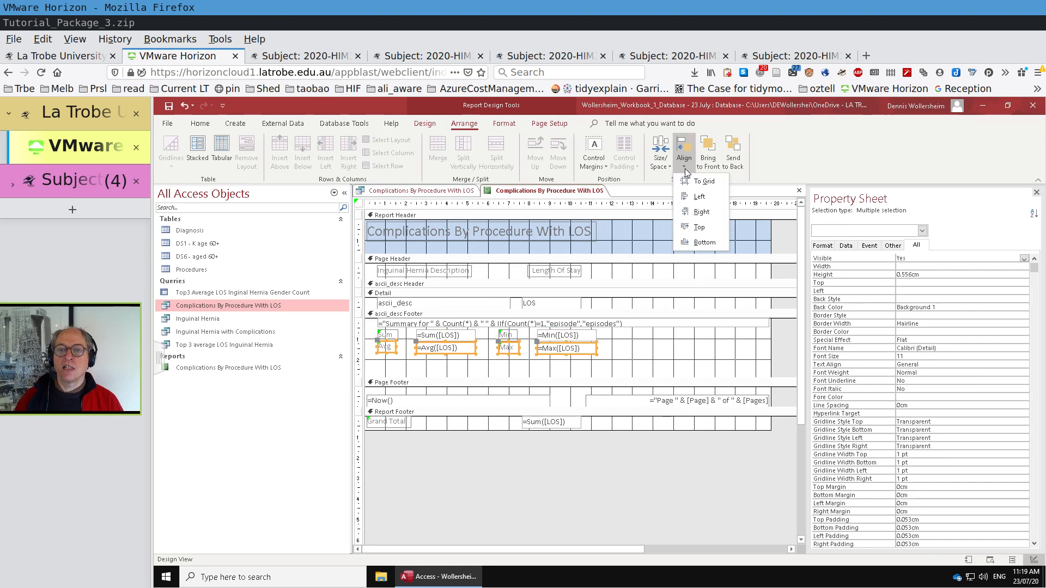
left_click(697, 229)
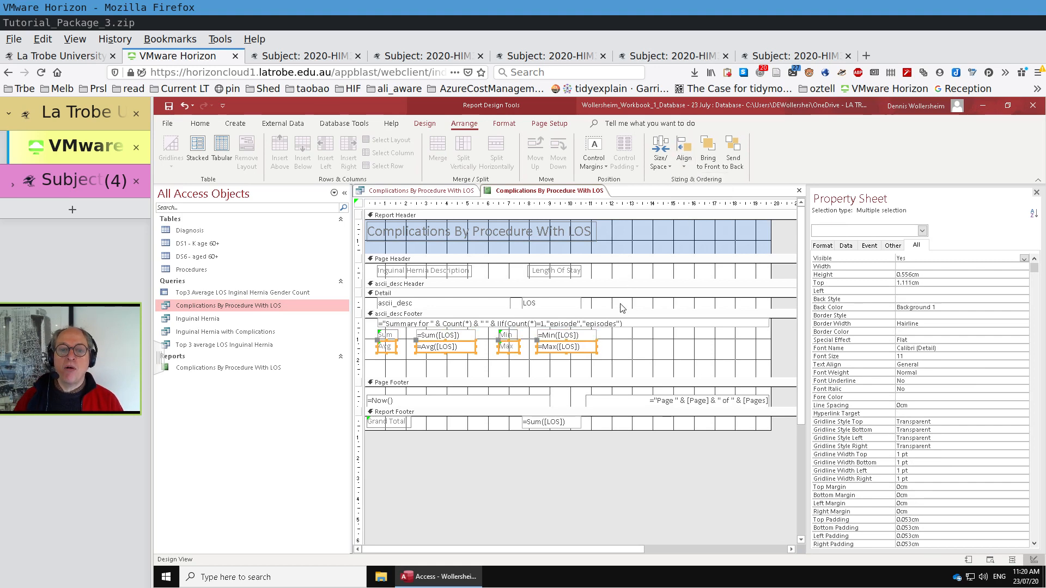
left_click(623, 347)
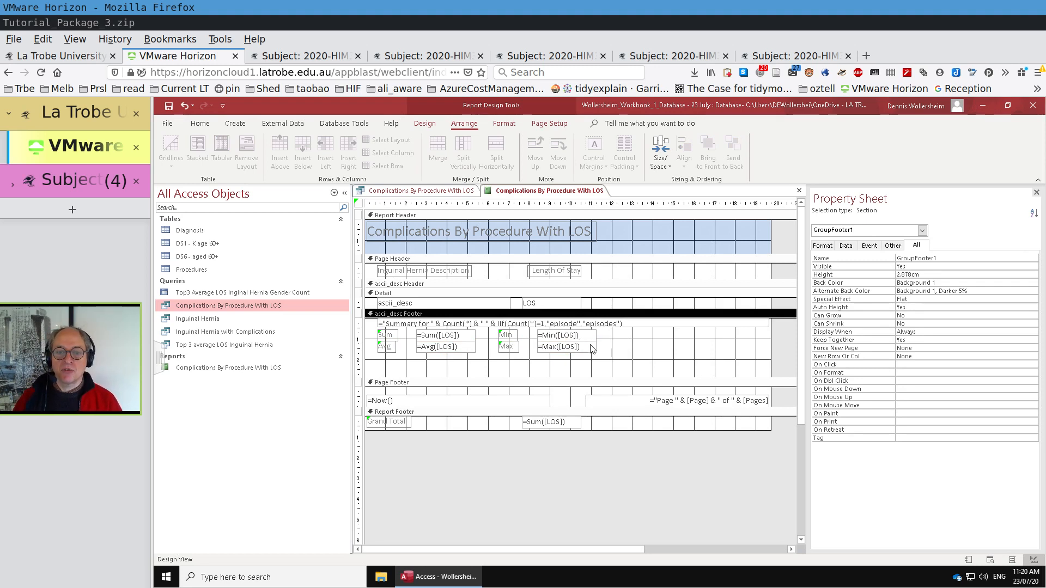
- Move the Min and Max labels and text boxes together further right, with the labels about 11.1 cm from the left edge
left_click(466, 347)
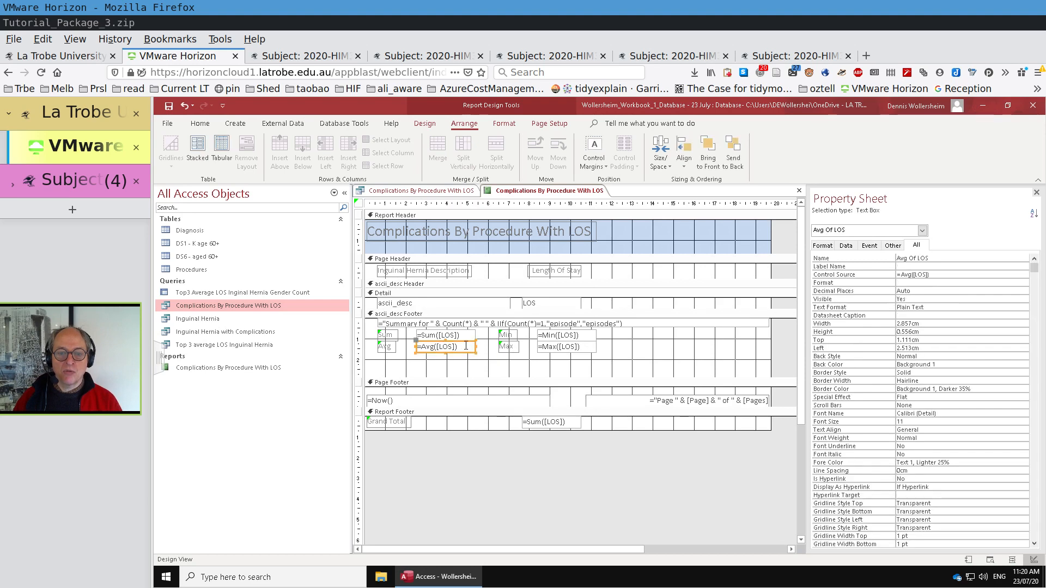
left_click(393, 336)
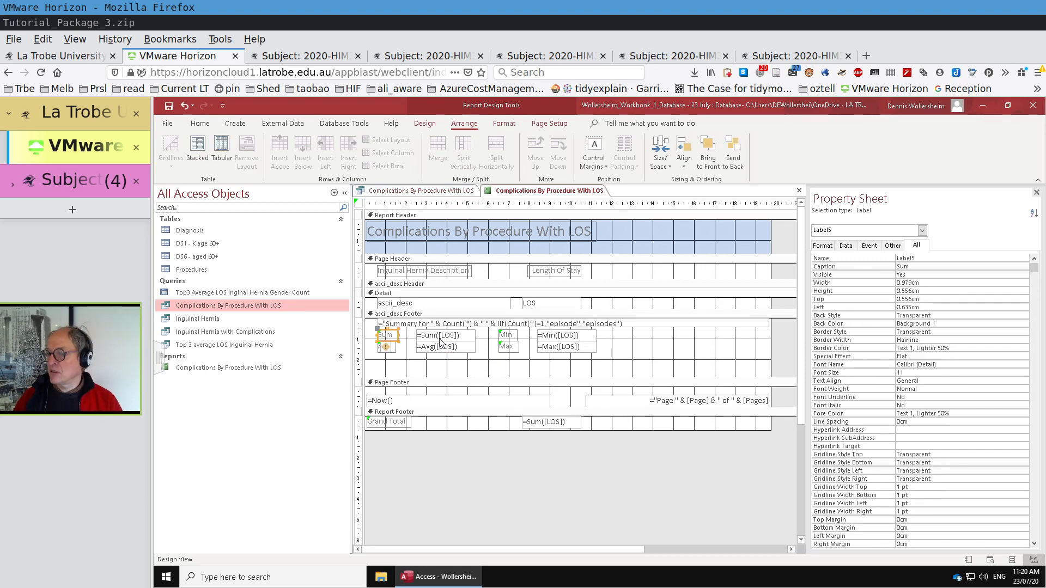
left_click(472, 337)
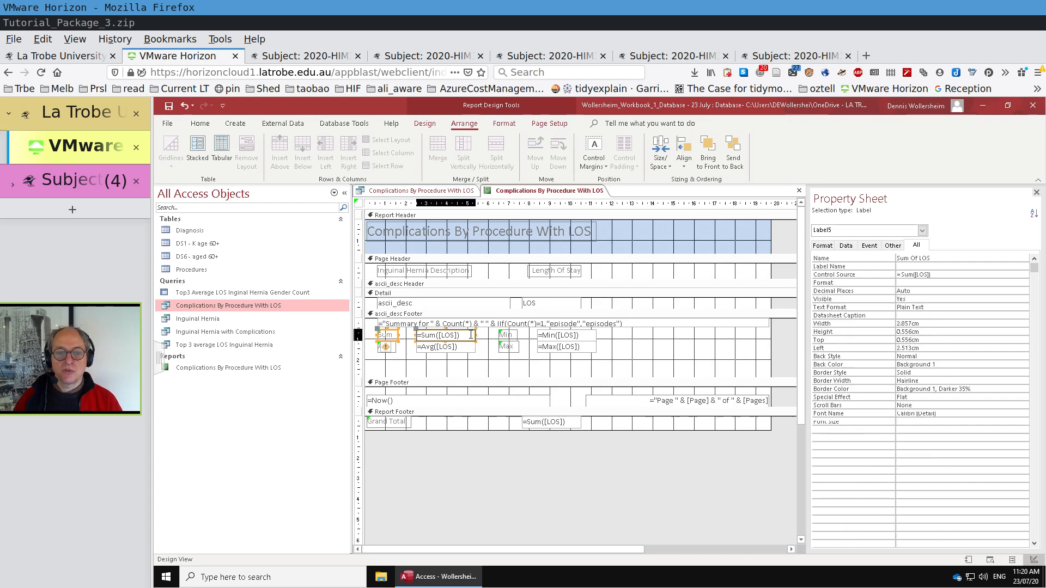
left_click(469, 348, "shift")
left_click(514, 338)
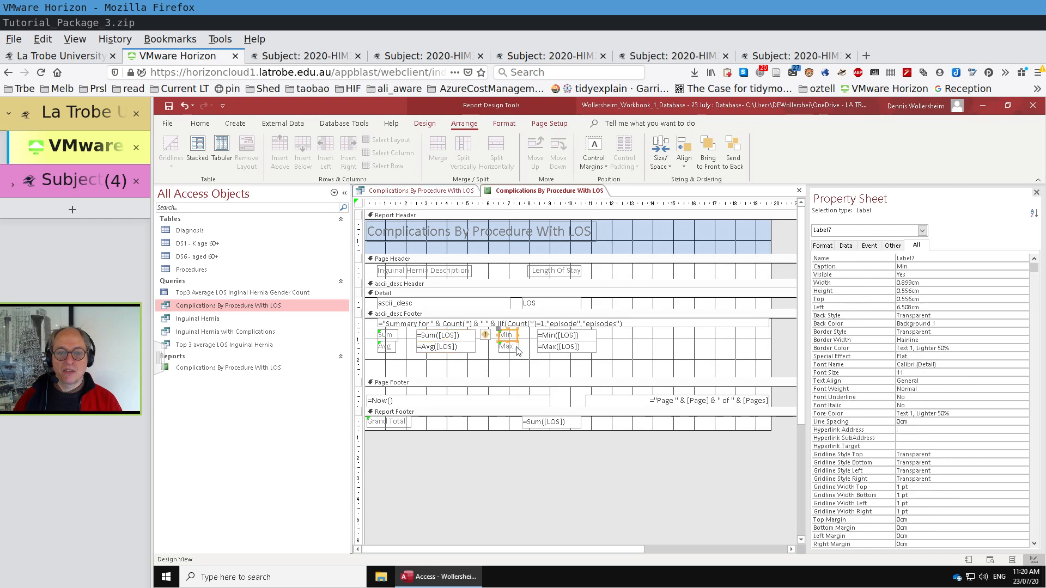
left_click(516, 347, "shift")
left_click(586, 337, "shift")
left_click(592, 348, "shift")
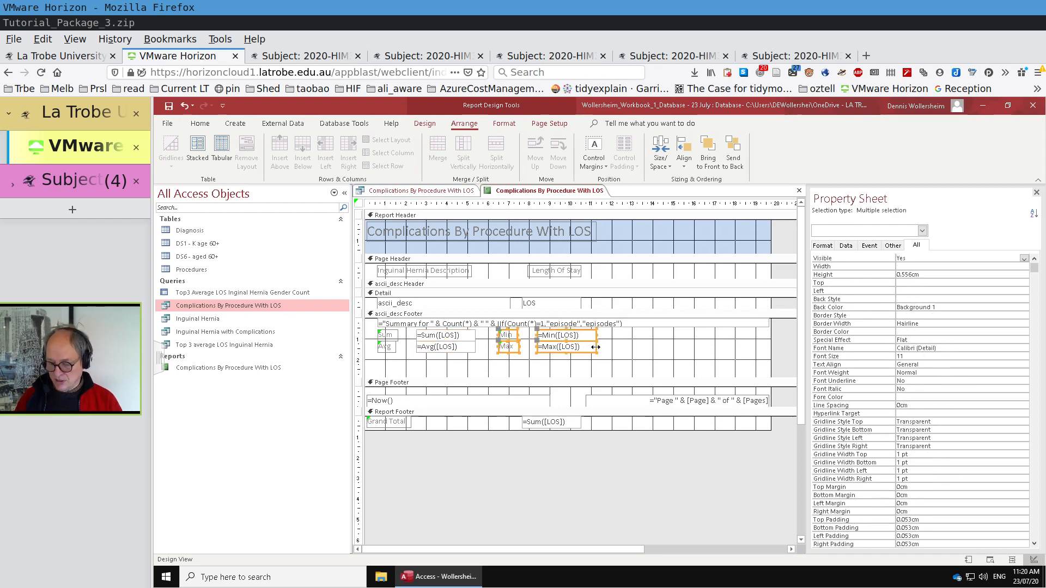
left_click_drag(501, 349, 596, 350)
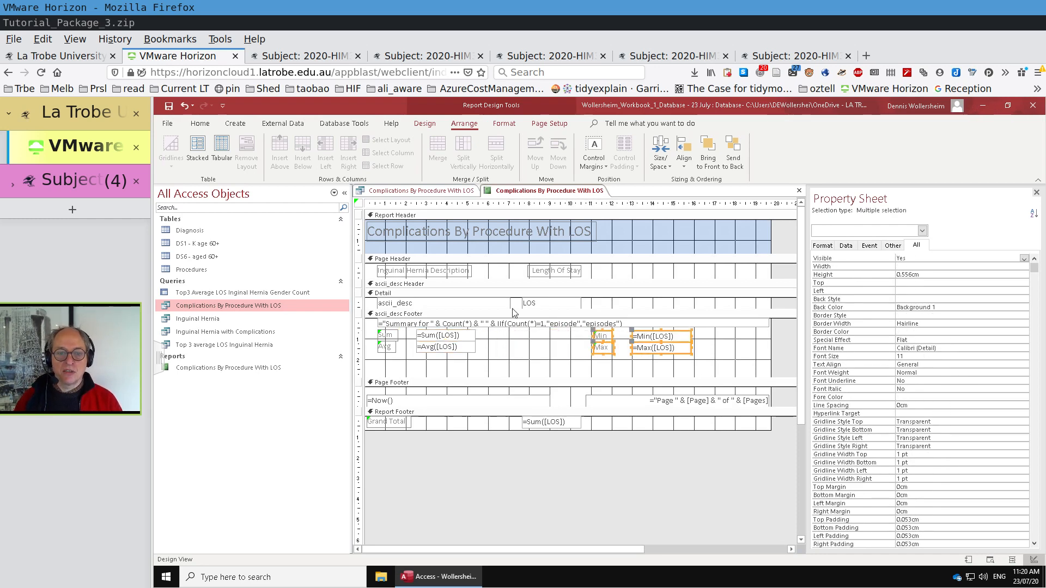
- Move the Sum and Avg text boxes together away from their labels, to about 5.8 cm from the left edge
left_click(460, 335)
left_click(471, 349, "shift")
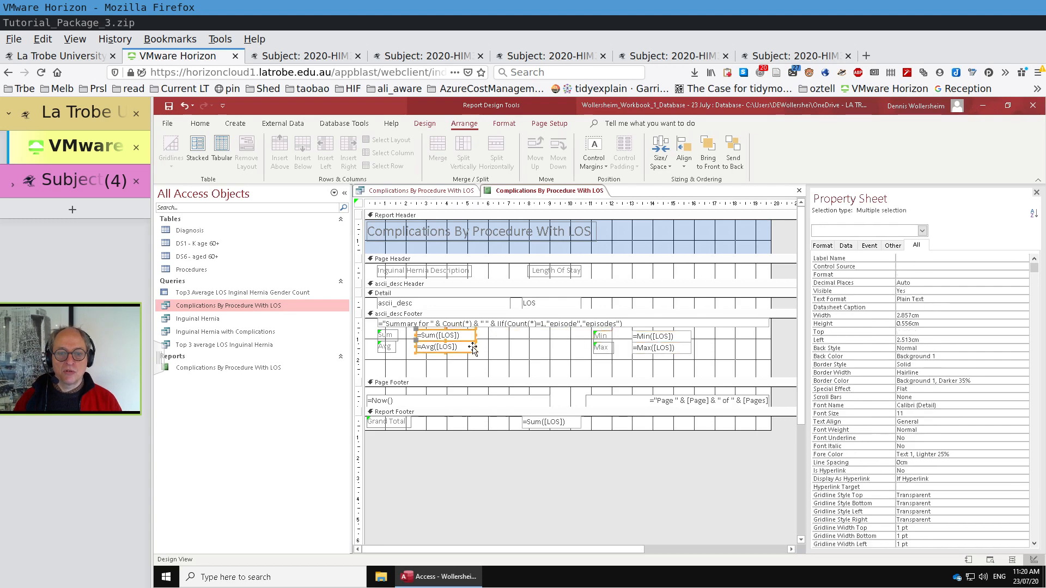
left_click_drag(472, 350, 539, 350)
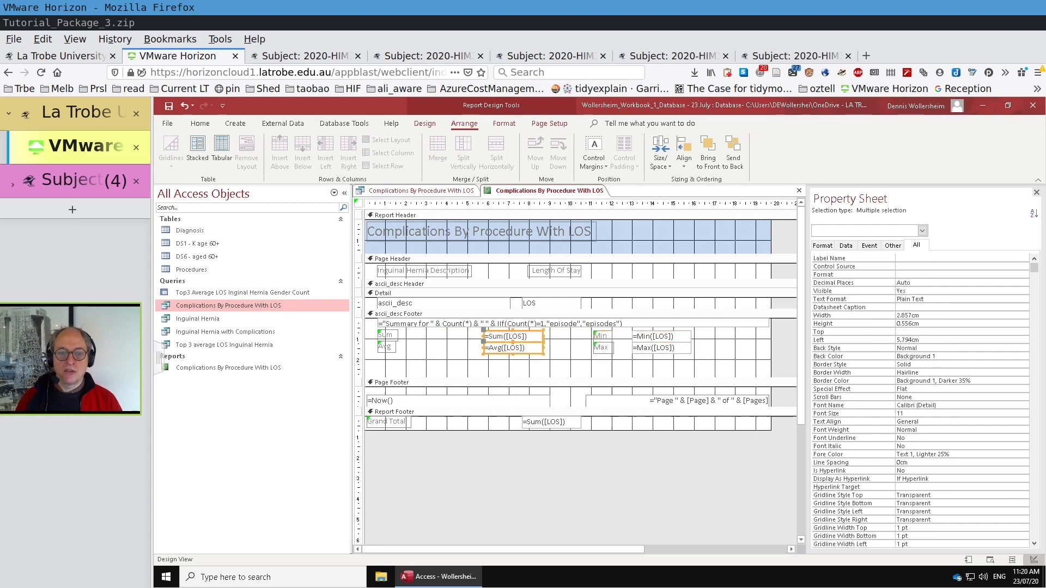
- Change the caption of the ascii_desc Footer's Sum label to "Total LOS"
left_click(387, 336)
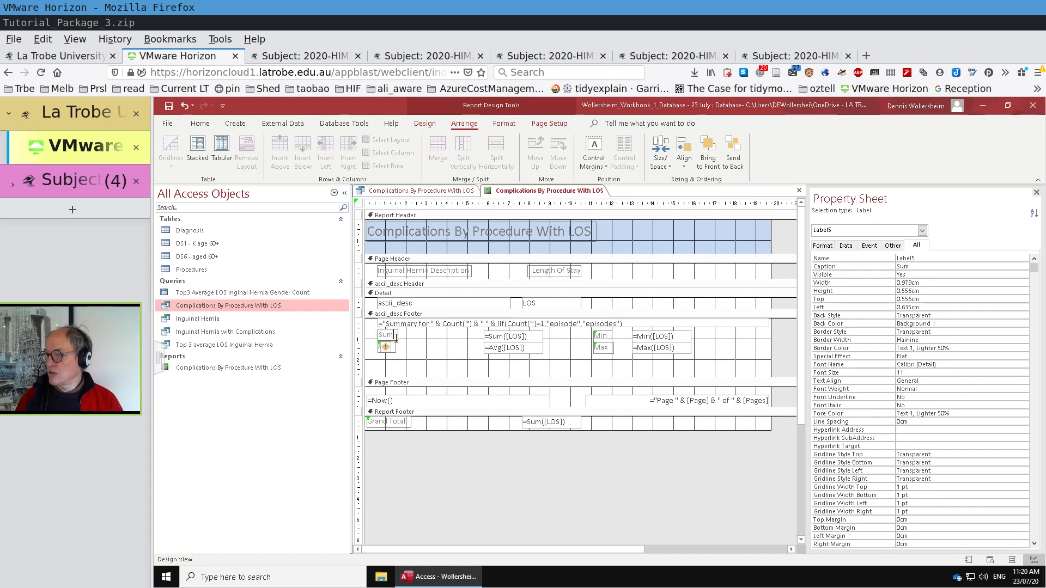
left_click_drag(394, 336, 387, 335)
key("BackSpace")
key("BackSpace")
key("BackSpace")
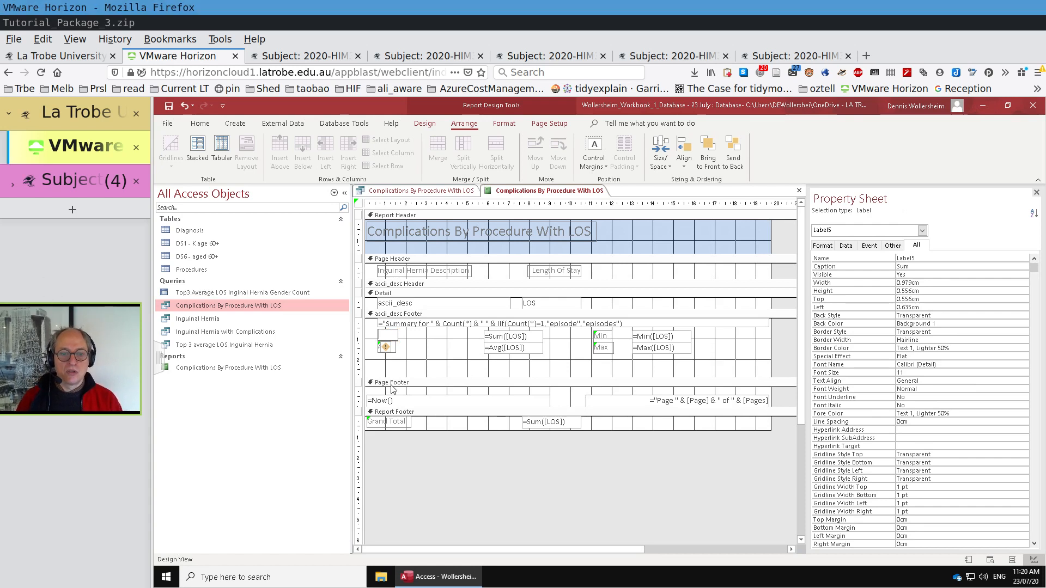
type("Totla")
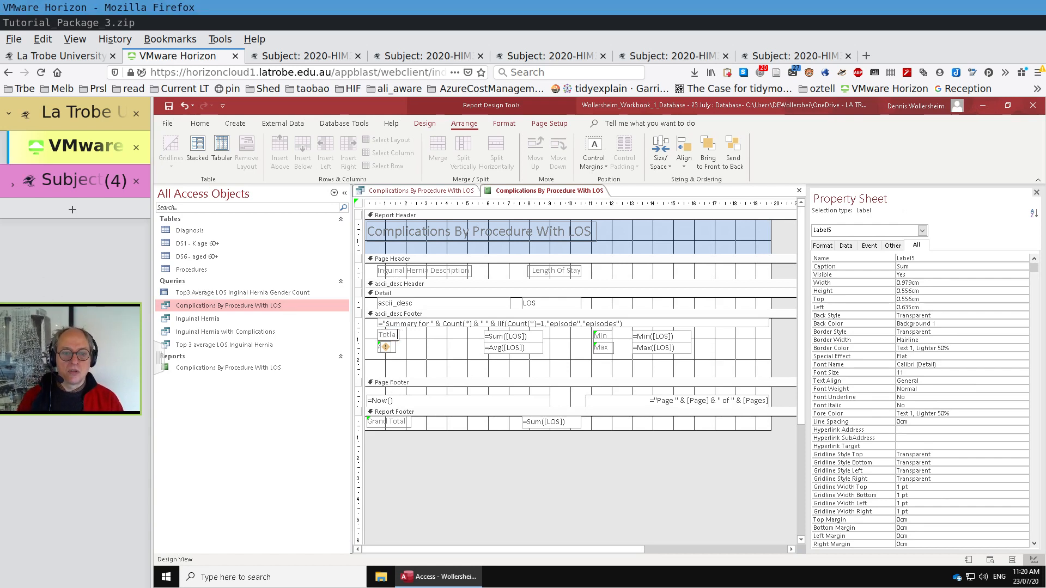
key("BackSpace")
key("BackSpace")
type("al LOS")
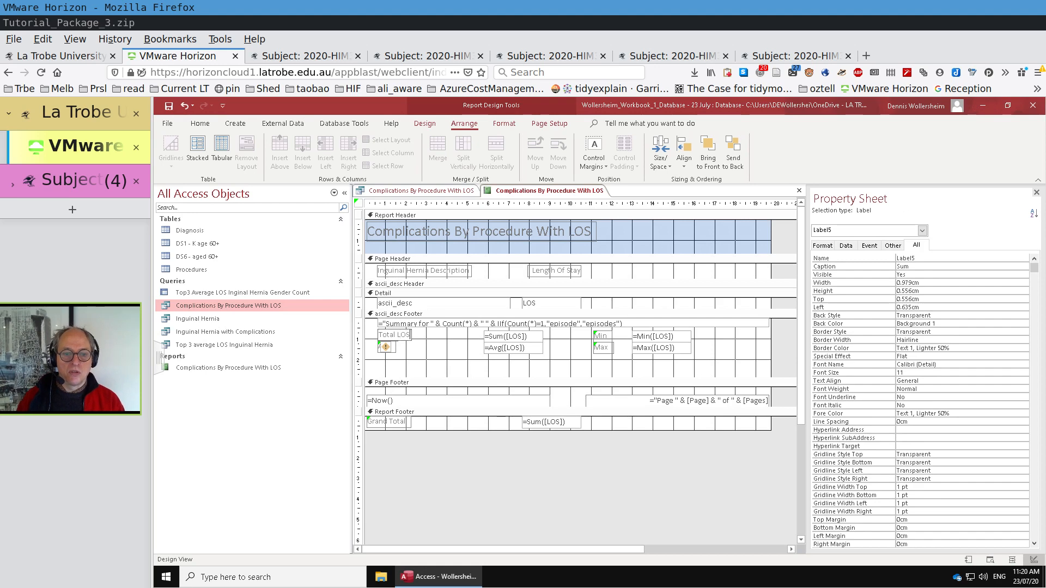
left_click(396, 369)
- Change the caption of the ascii_desc Footer's Avg label to "Average LOS"
left_click(386, 347)
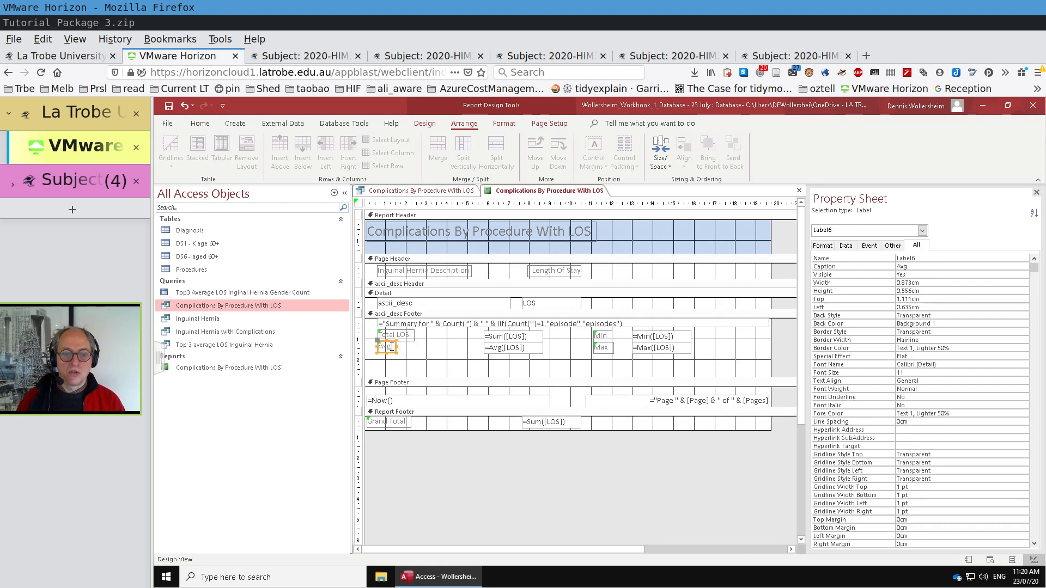
double_click(384, 347)
type("A")
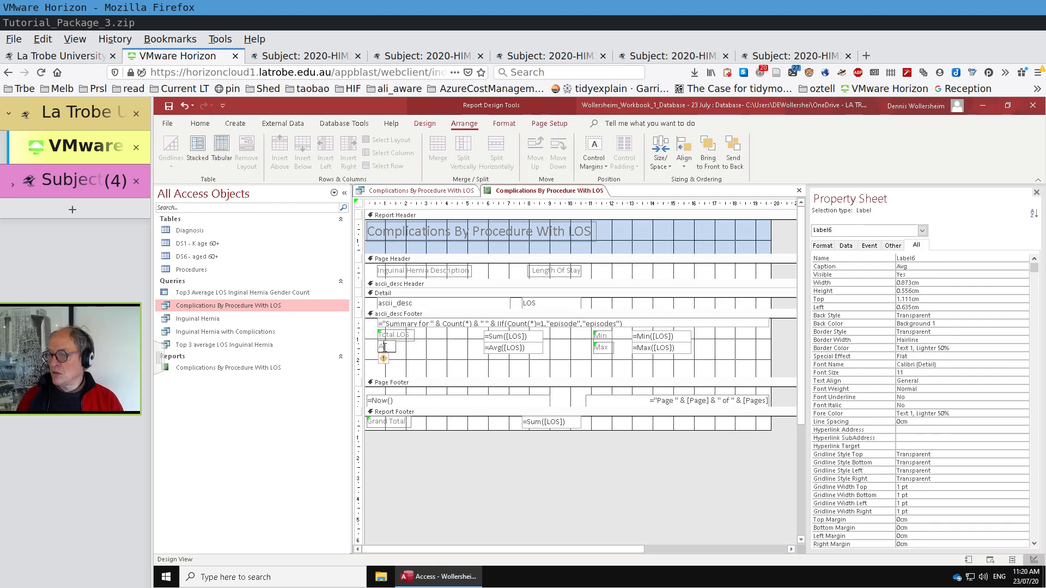
type("verage LO")
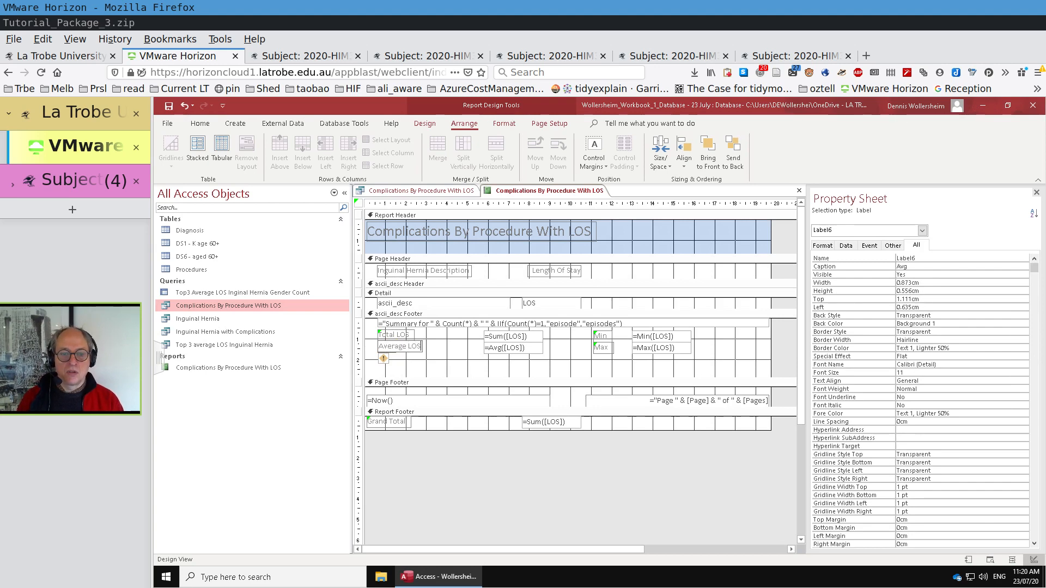
type("S")
left_click(439, 369)
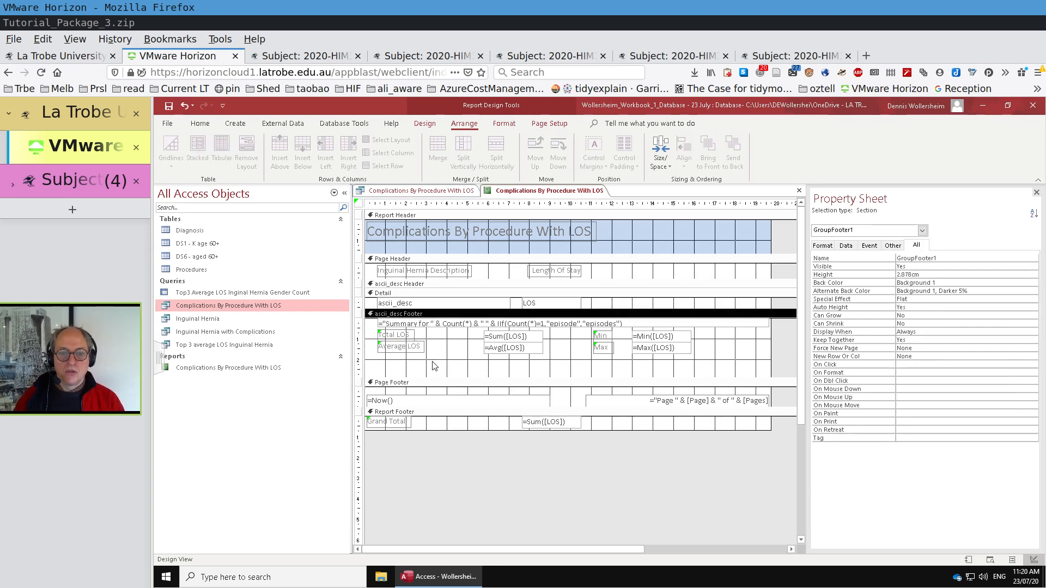
- Move the Sum and Avg text boxes next to their labels, about 3.1 cm from the left edge, and narrow both to about 1.4 cm
left_click(535, 337)
left_click(517, 349, "shift")
left_click_drag(517, 350, 462, 349)
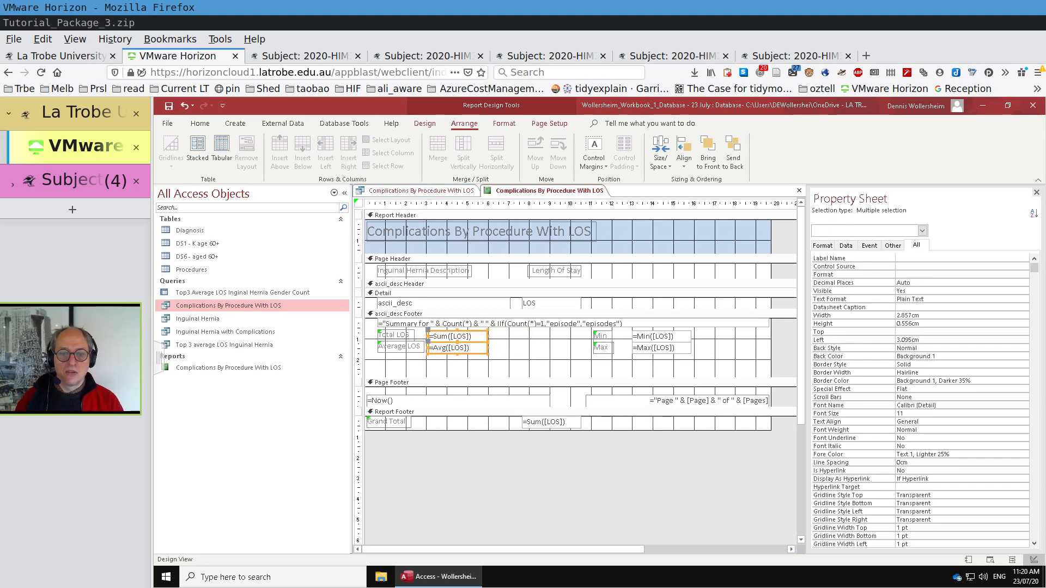
left_click(505, 354)
left_click(476, 335)
left_click(478, 350, "shift")
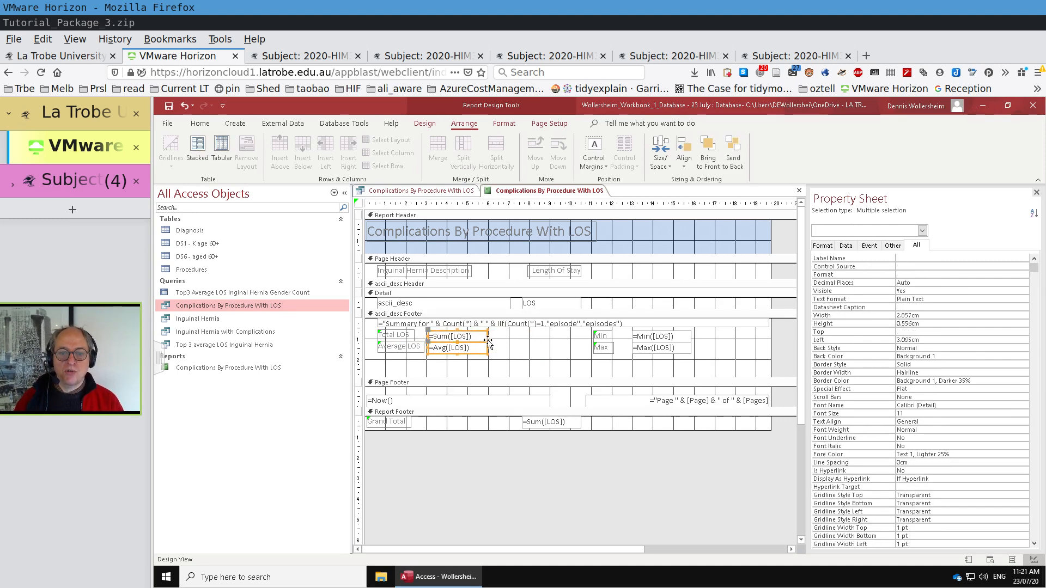
left_click_drag(484, 336, 458, 336)
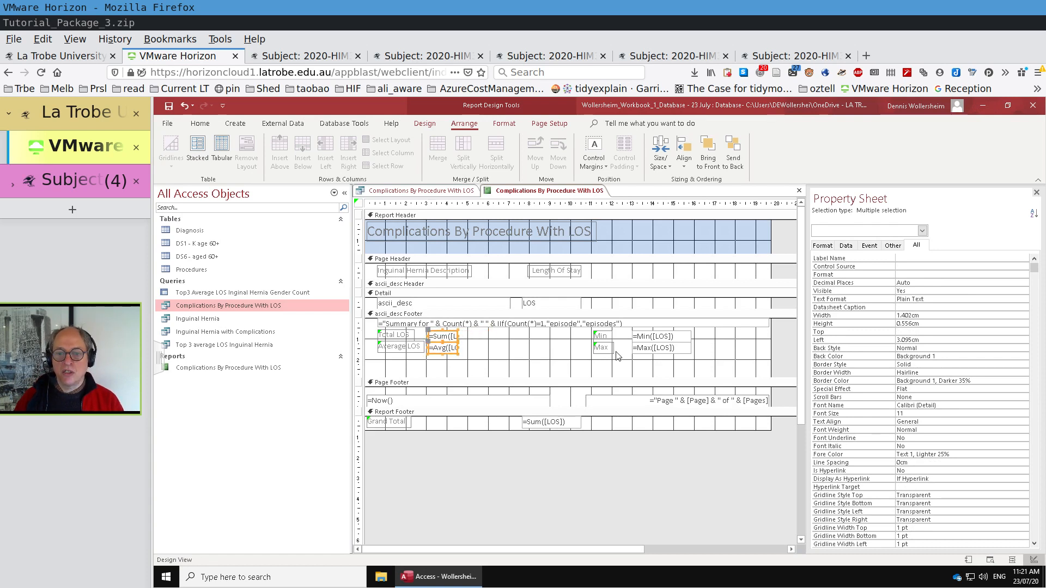
- Change the captions of the ascii_desc Footer's Min and Max labels to "Minimum LOS" and "Maximum LOS"
left_click(606, 337)
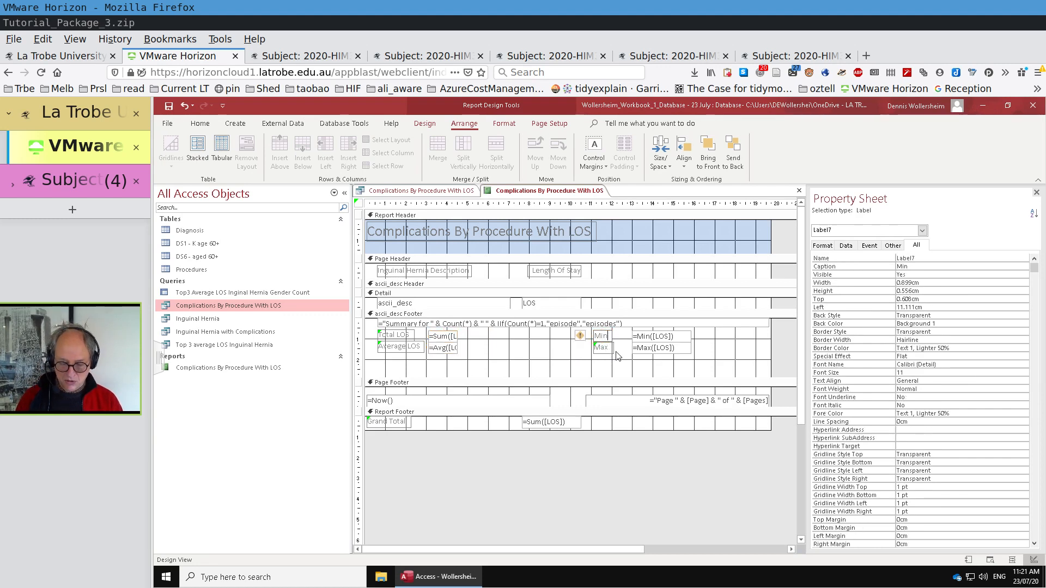
type("imum")
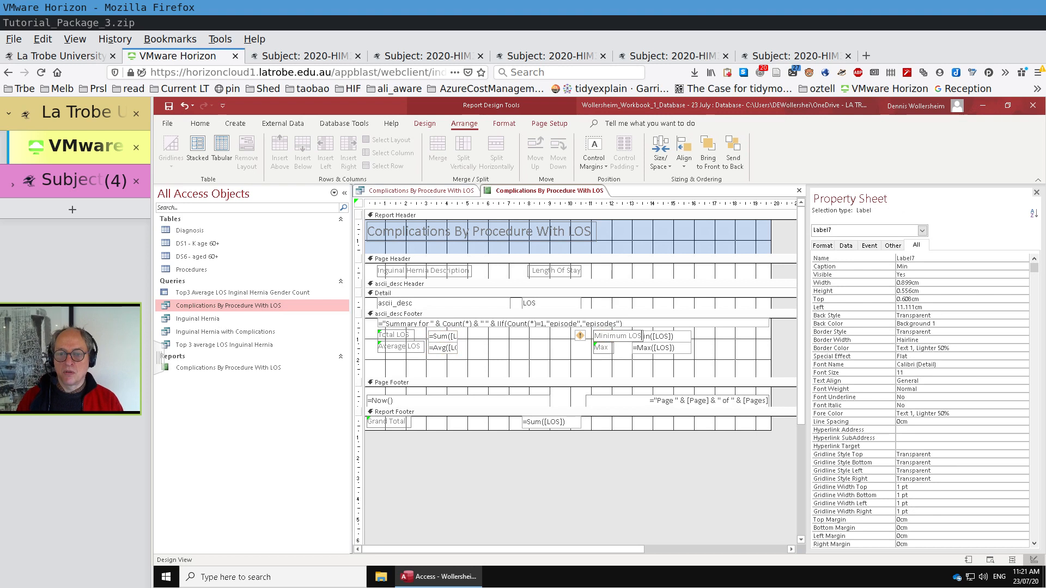
type(" LOS")
left_click(609, 350)
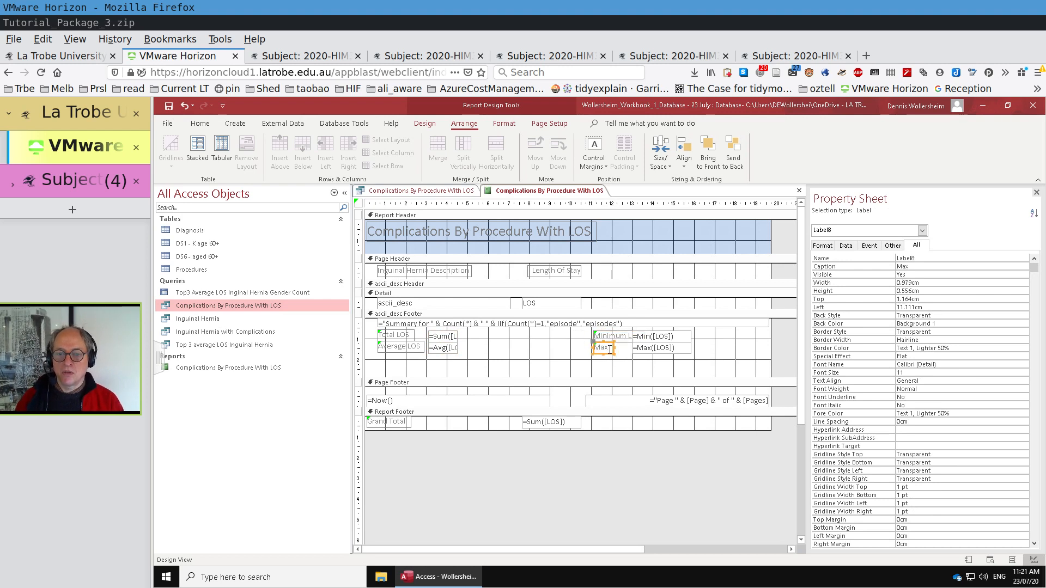
type("imum LOS")
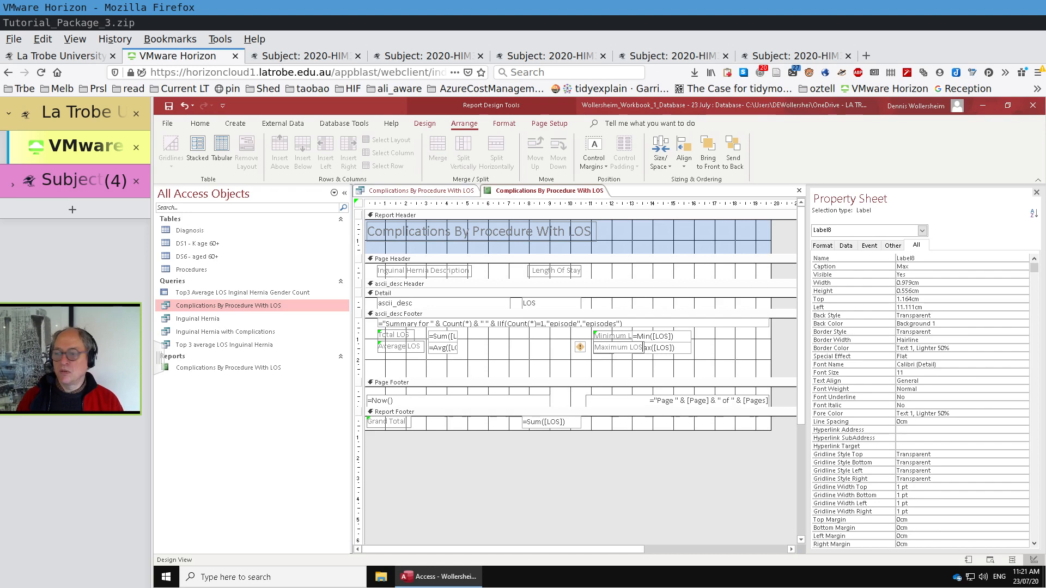
left_click(534, 360)
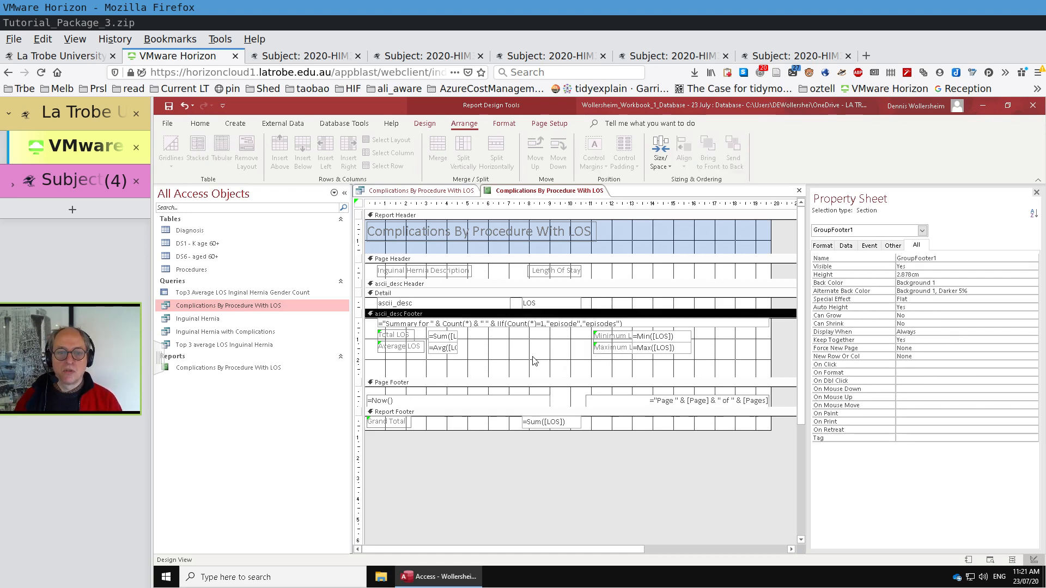
- Move the Minimum LOS and Maximum LOS labels together clear of their text boxes, to about 10.1 cm from the left edge
left_click(615, 338)
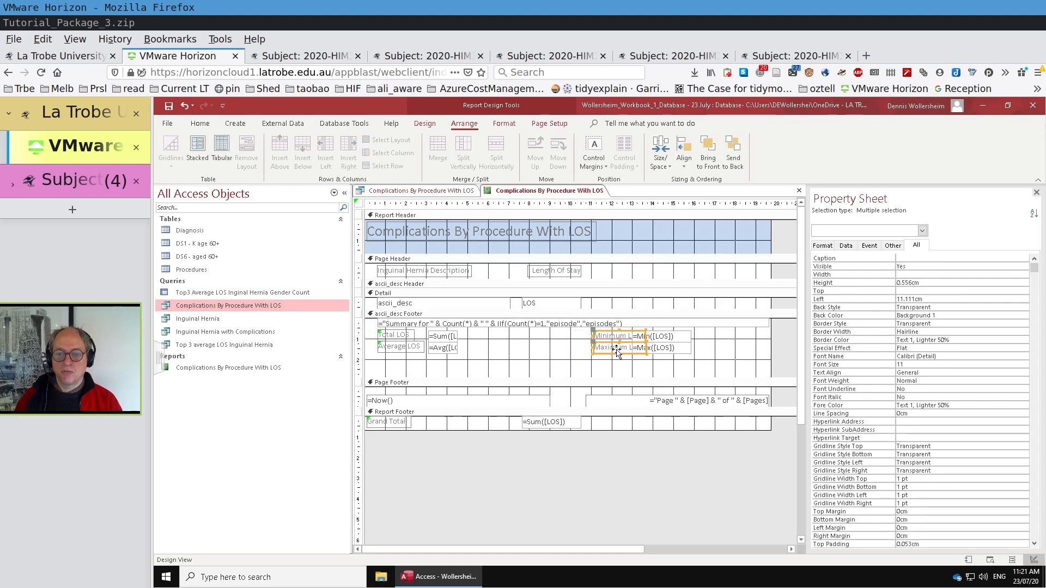
left_click(617, 349, "shift")
left_click_drag(617, 350, 601, 350)
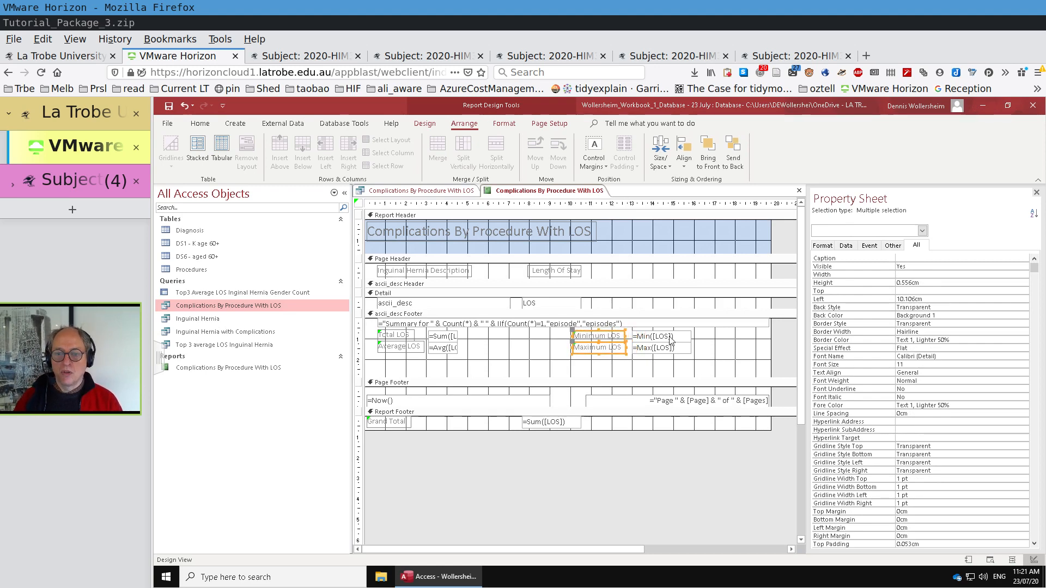
- Narrow the Min and Max text boxes to about 1.7 cm and move them with their labels, placing the boxes about 8.1 cm from the left edge
left_click(671, 338)
left_click(675, 350, "shift")
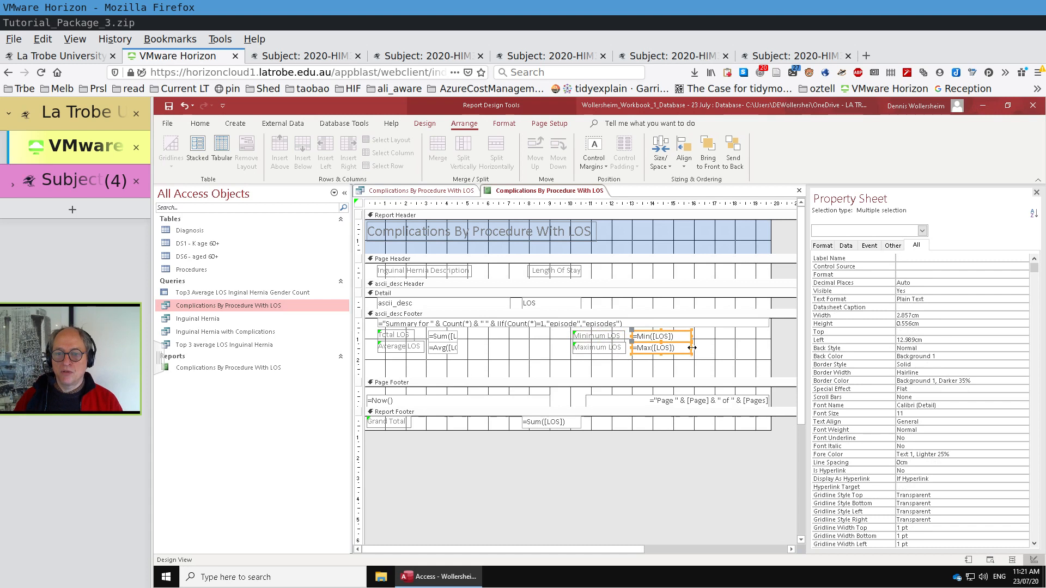
left_click_drag(692, 347, 493, 338)
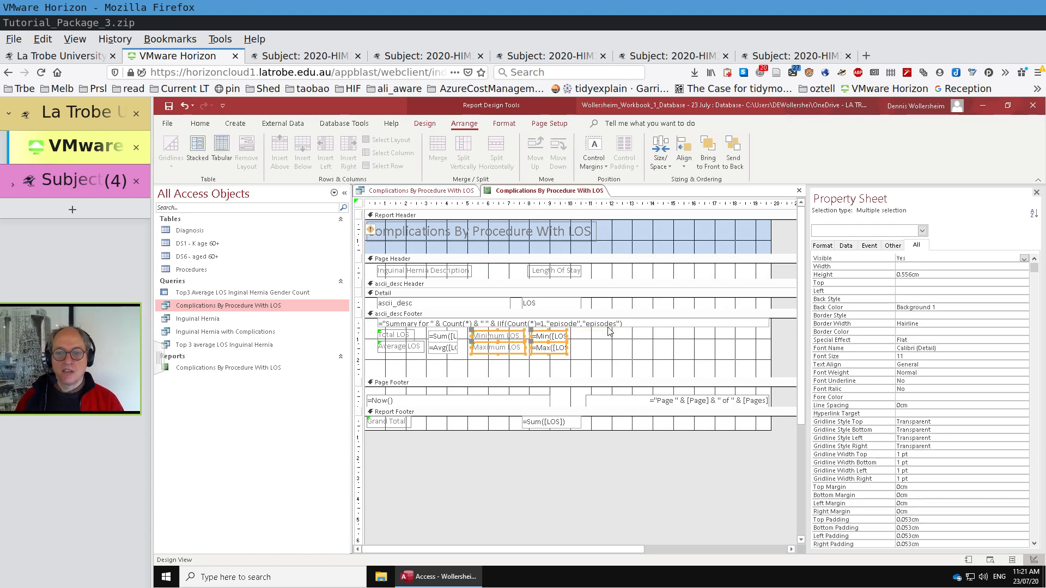
- Preview the report to check the layout of the group totals, and return to the design
left_click(990, 560)
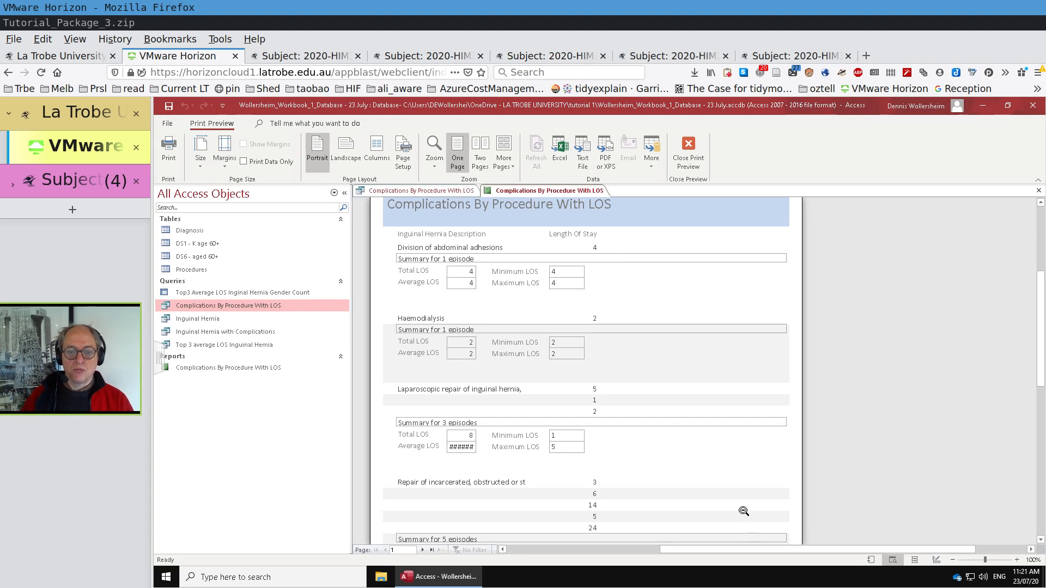
left_click(936, 561)
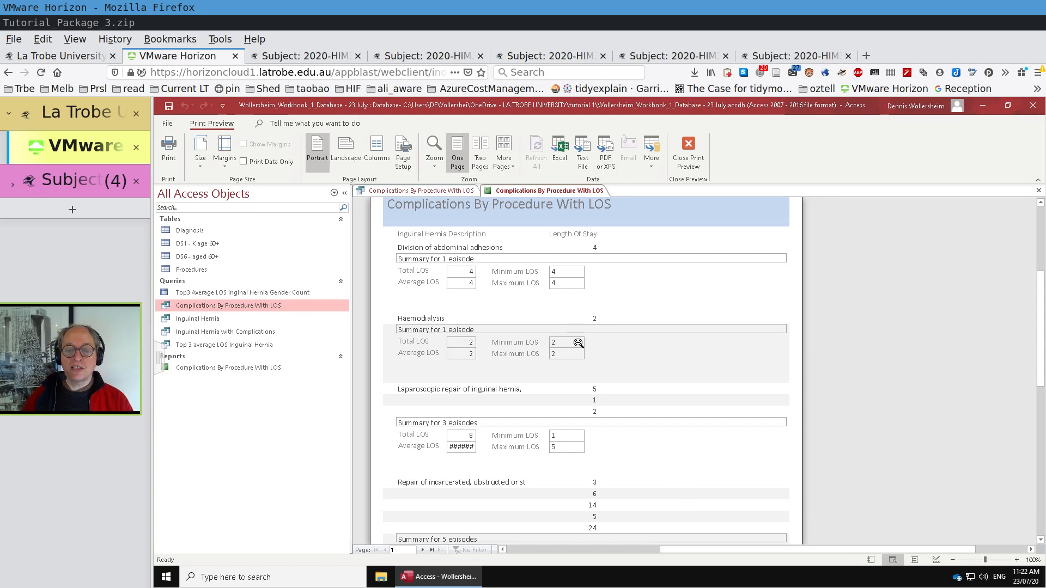
left_click(936, 561)
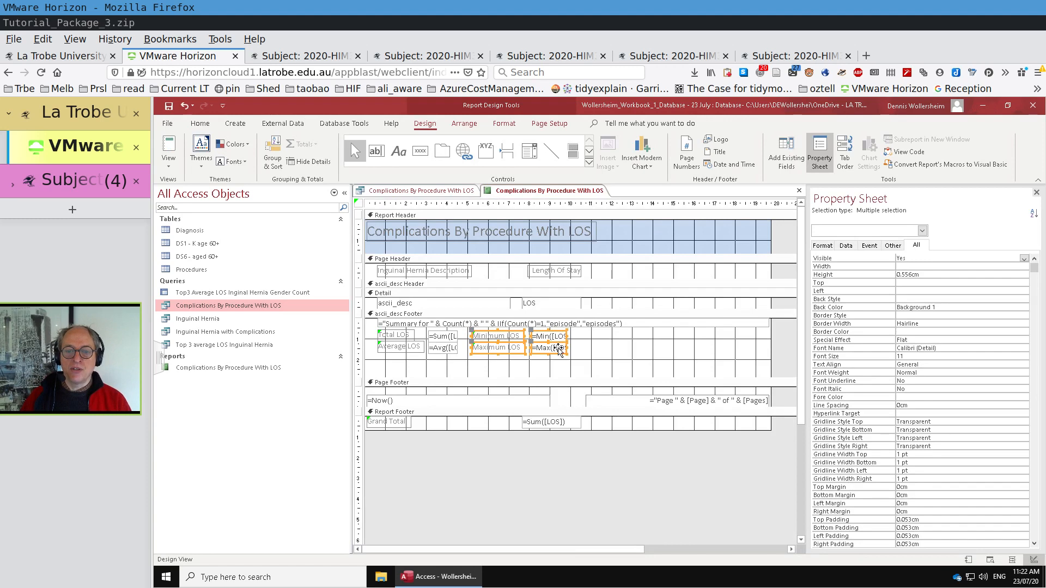
- Set the text alignment of the ascii_desc Footer's Min and Max text boxes to Right
left_click(590, 357)
left_click(562, 338)
left_click(559, 351, "shift")
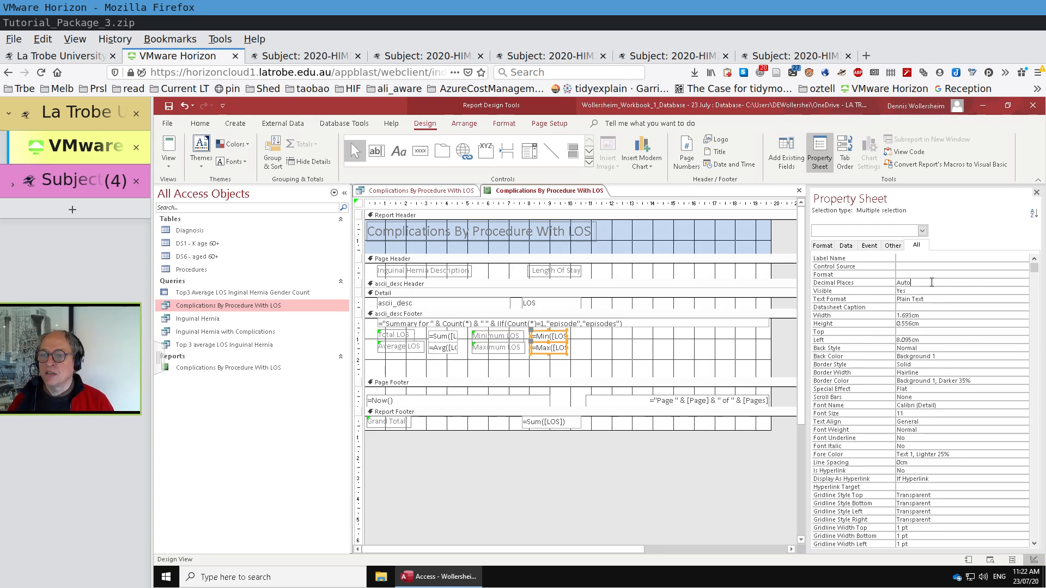
left_click(983, 284)
left_click(1024, 283)
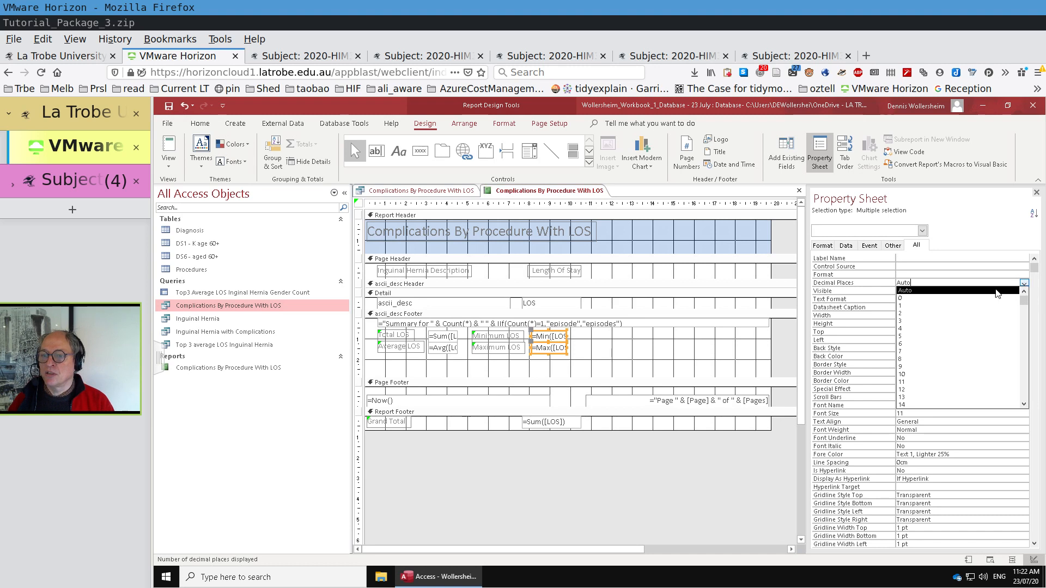
left_click(968, 279)
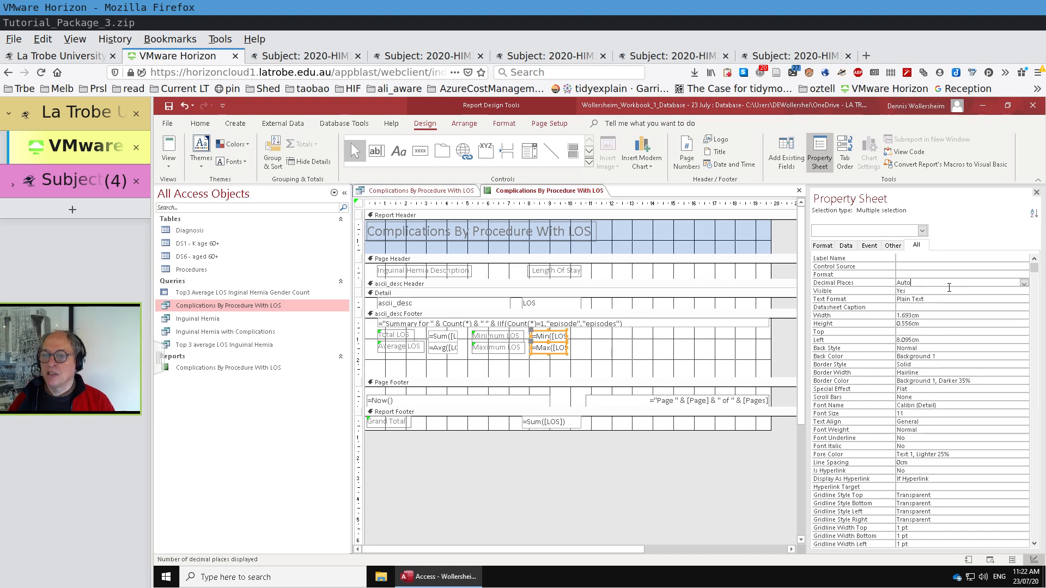
left_click(922, 274)
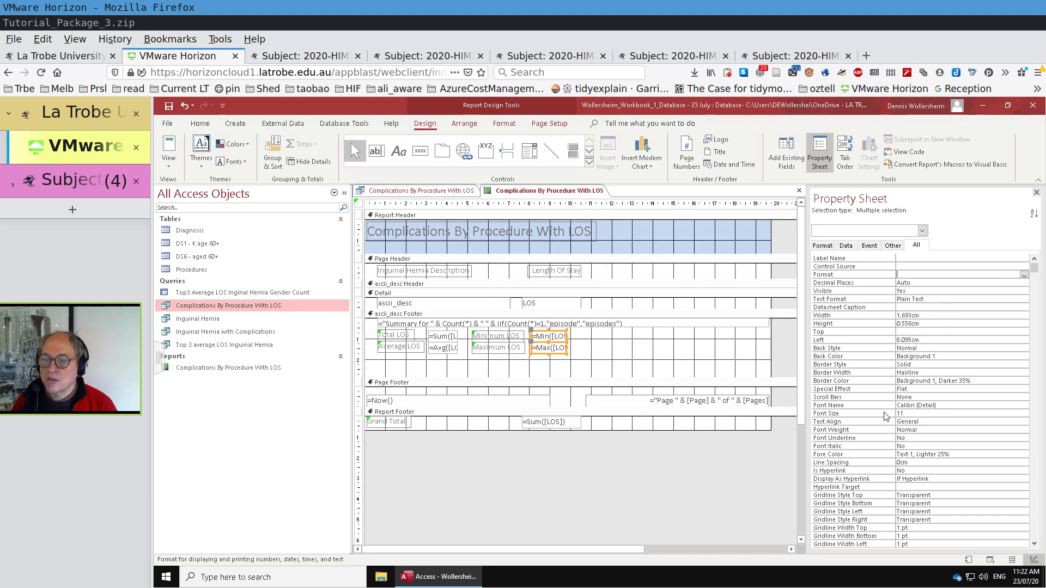
left_click(938, 421)
left_click(1024, 422)
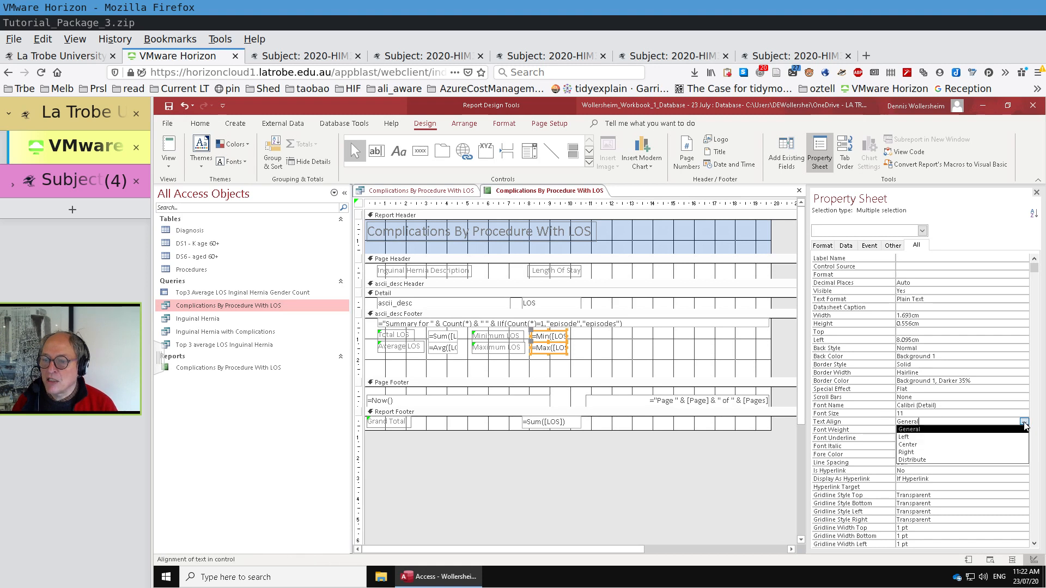
left_click(980, 451)
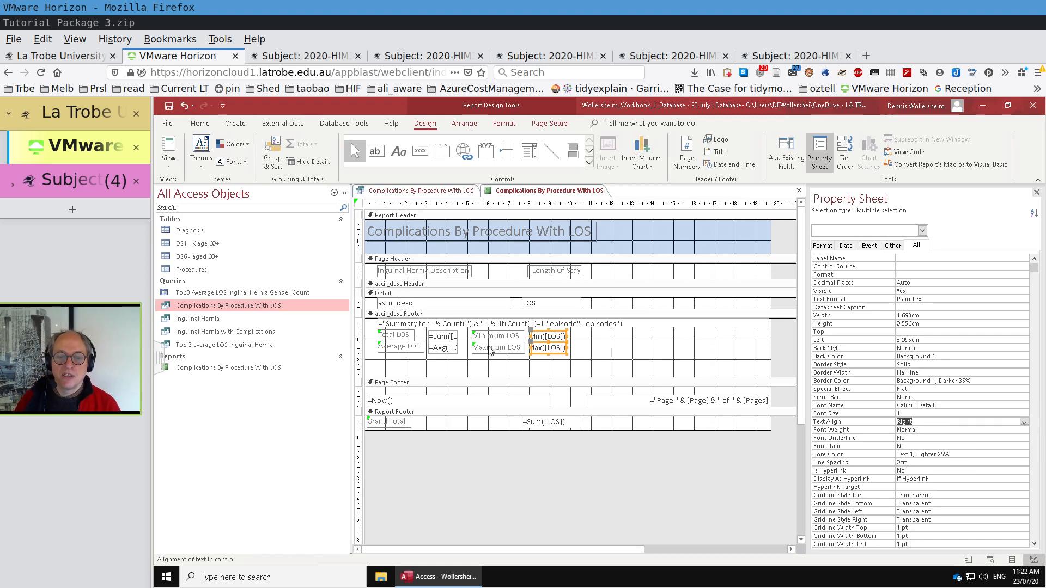
- Set the format of the ascii_desc Footer's Sum, Avg, Min and Max text boxes to Fixed
left_click(447, 337)
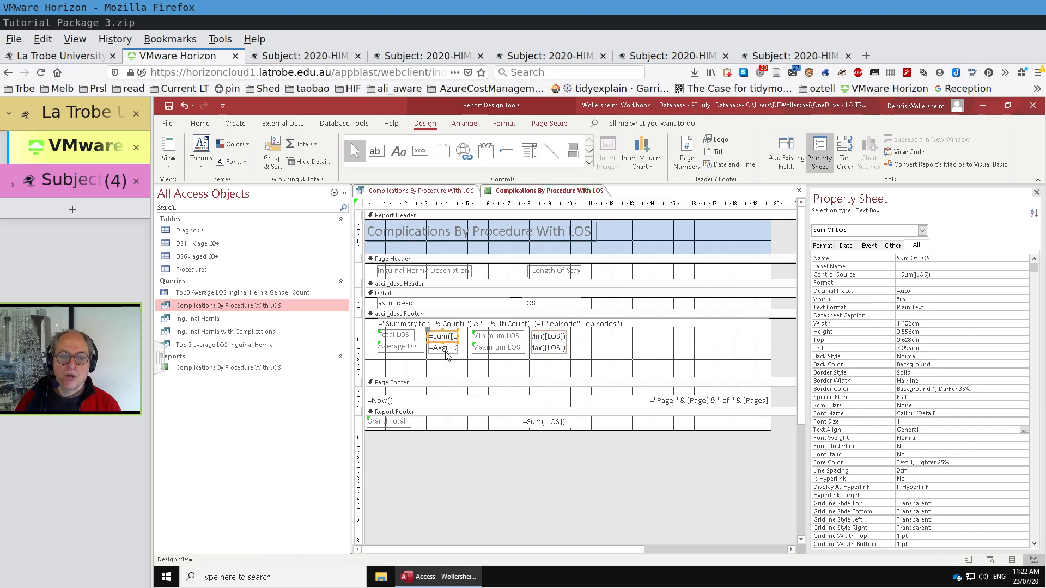
left_click(445, 348, "shift")
left_click(547, 336, "shift")
left_click(547, 348, "shift")
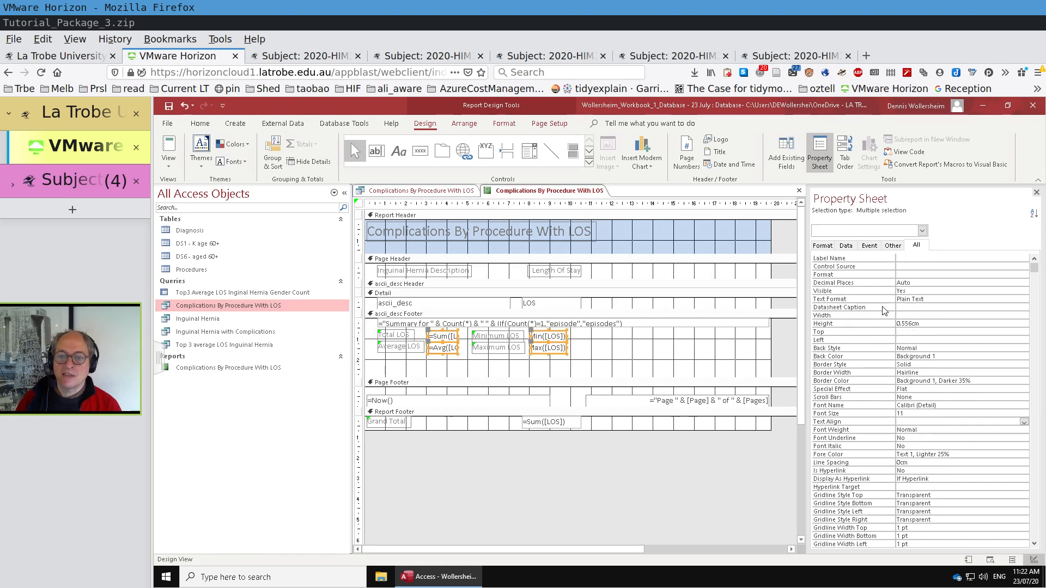
left_click(948, 276)
left_click(1024, 275)
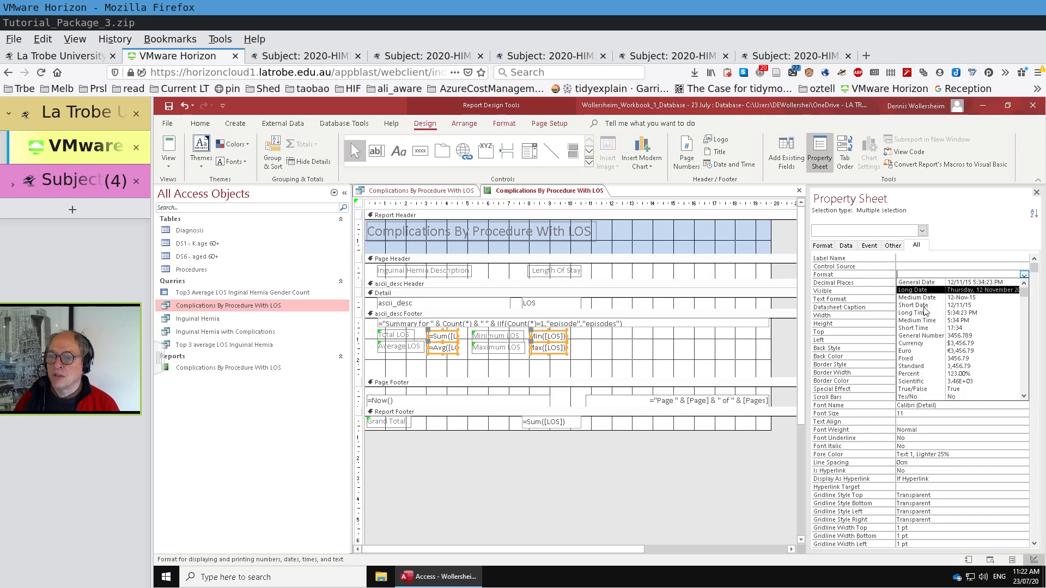
left_click(915, 359)
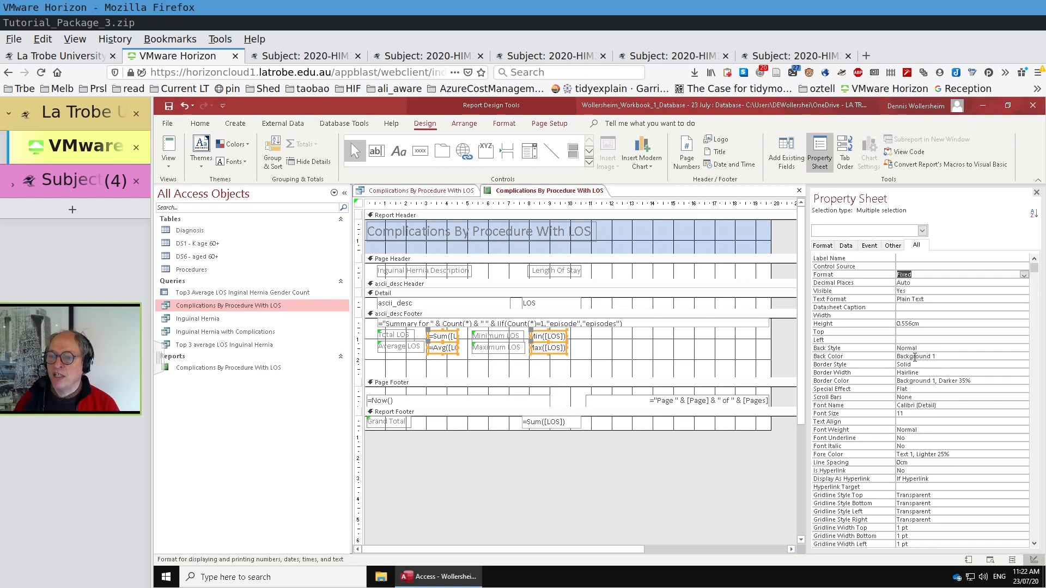
- Set the decimal places of the four selected total text boxes to 1, and check the report in preview
left_click(934, 283)
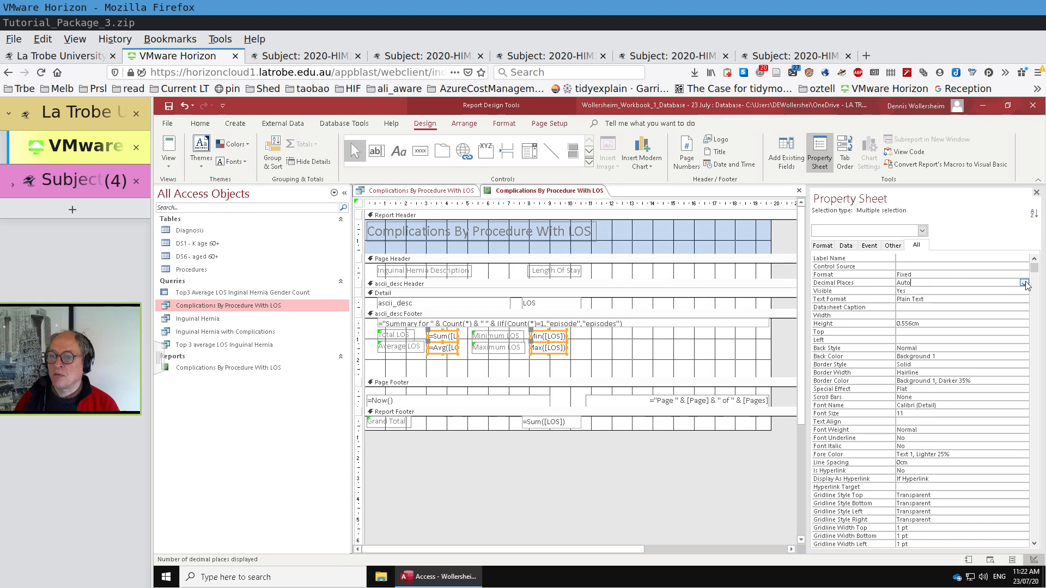
left_click(1024, 282)
left_click(921, 306)
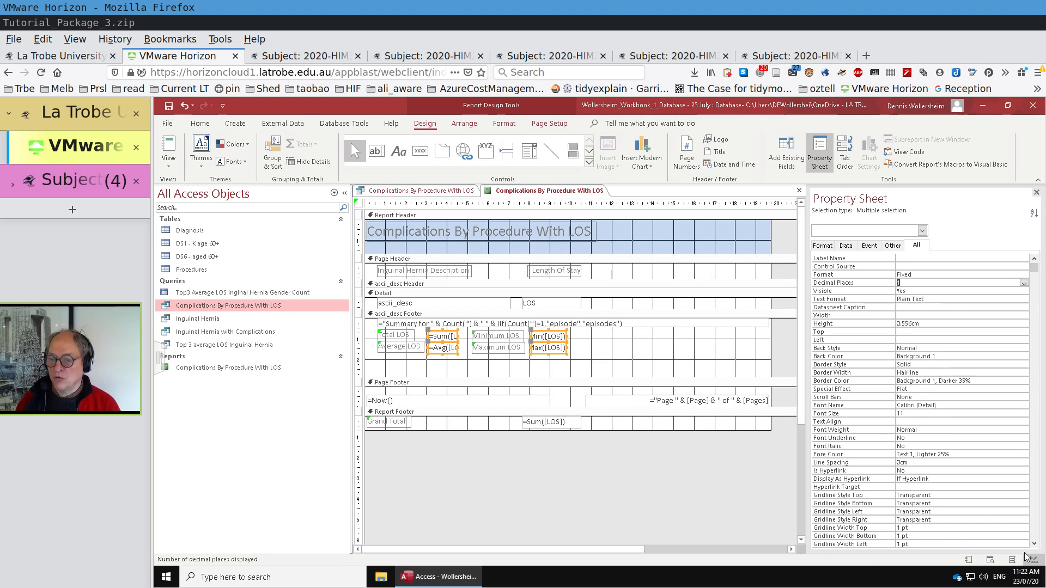
left_click(990, 559)
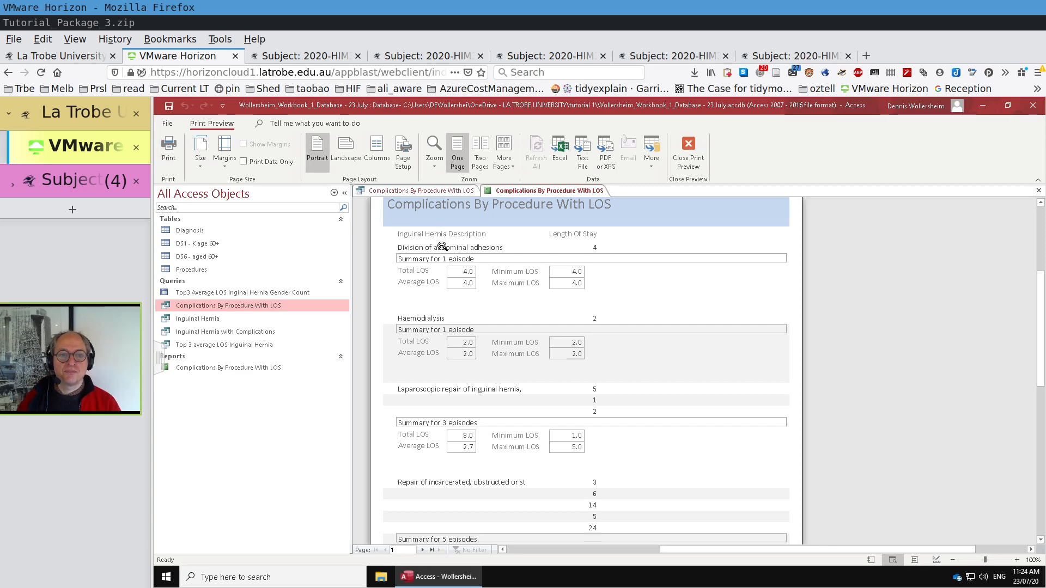
left_click(936, 559)
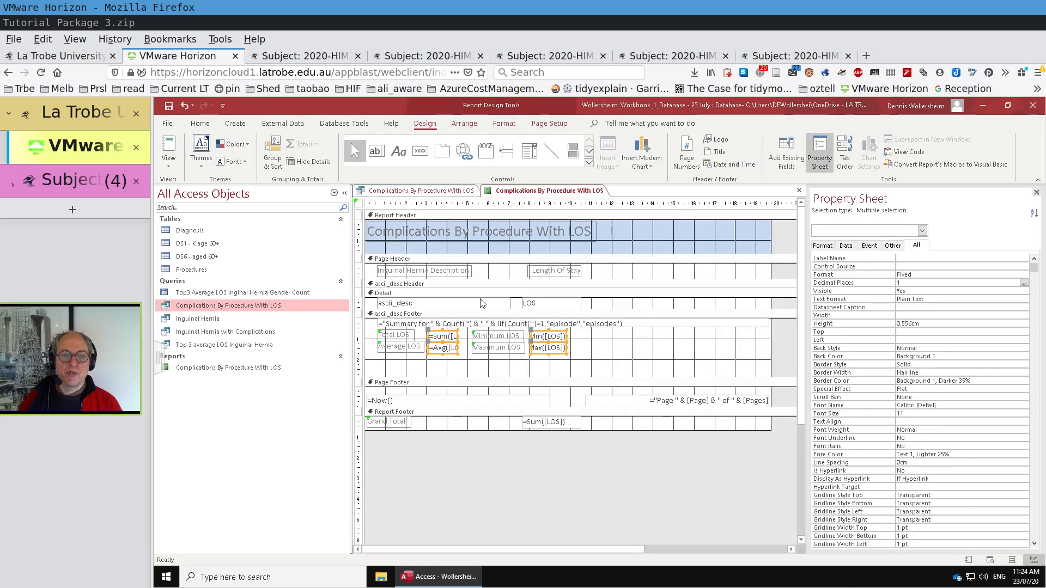
- Hide the report's Detail section by setting its Visible property to No
left_click(696, 294)
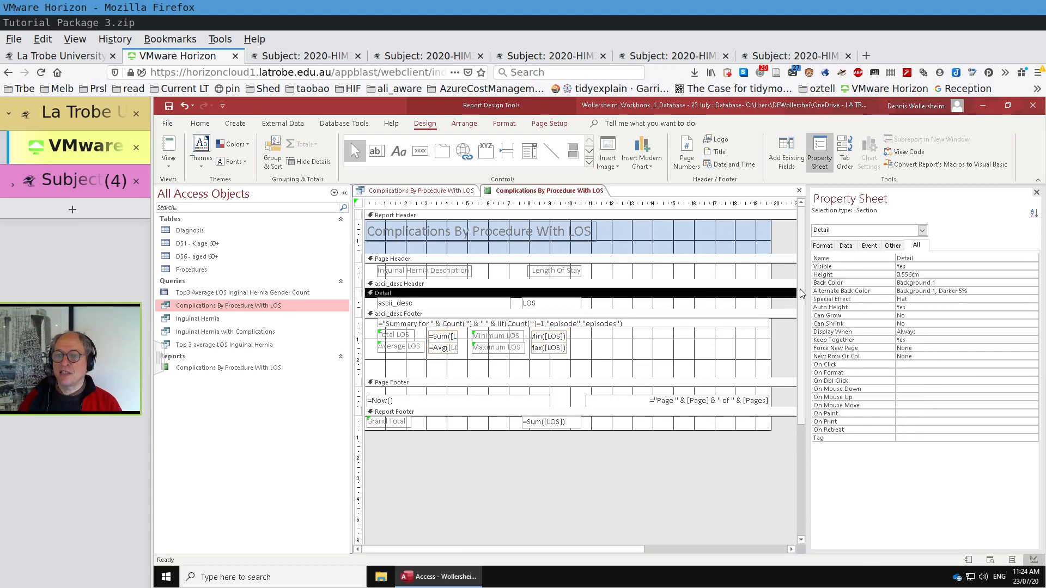
left_click(1029, 267)
left_click(1032, 267)
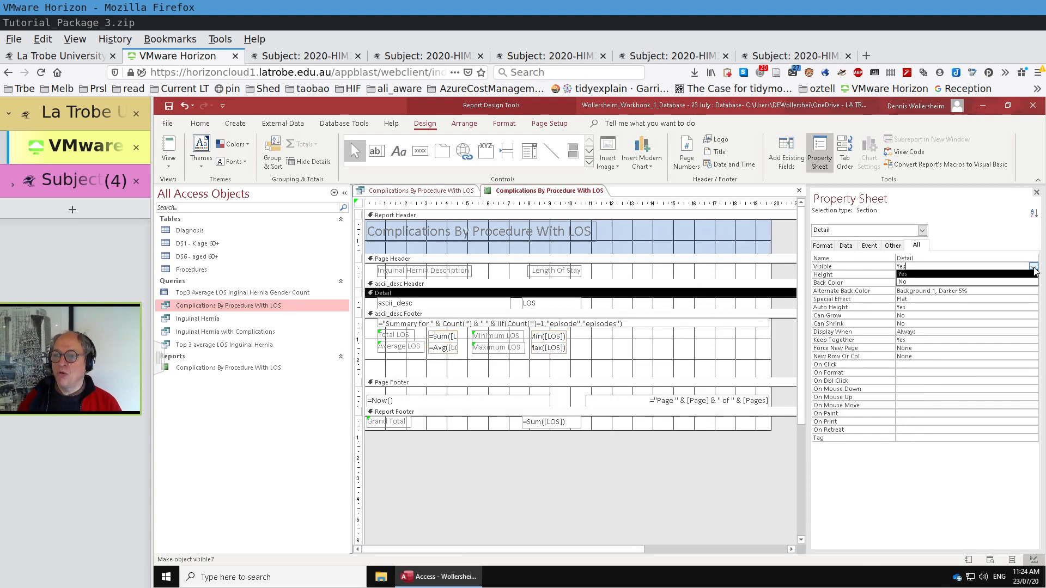
left_click(973, 281)
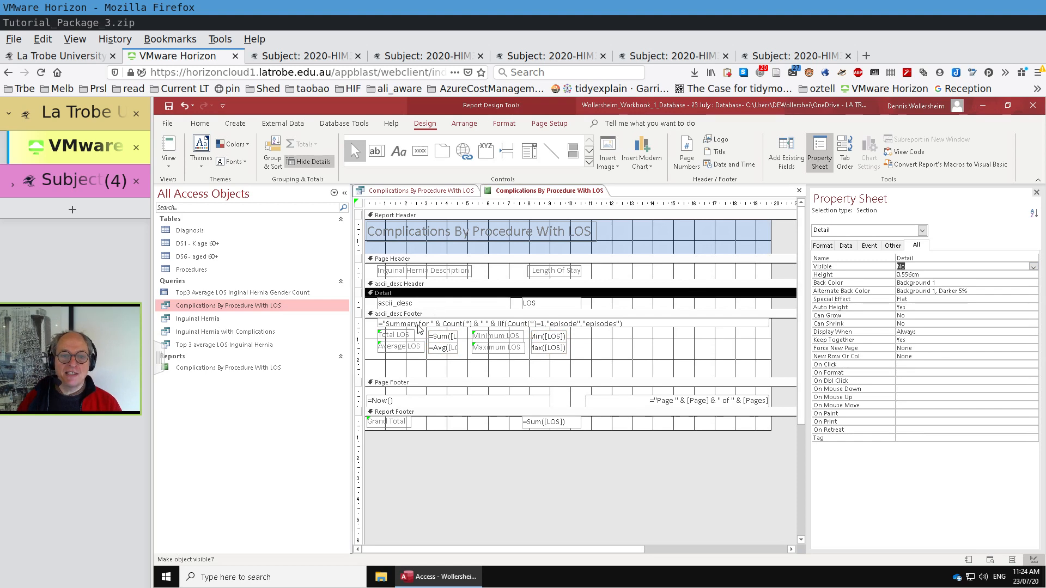
- Open the summary text box's expression in the ascii_desc Footer for editing at the end of the "Summary for " text
left_click(435, 324)
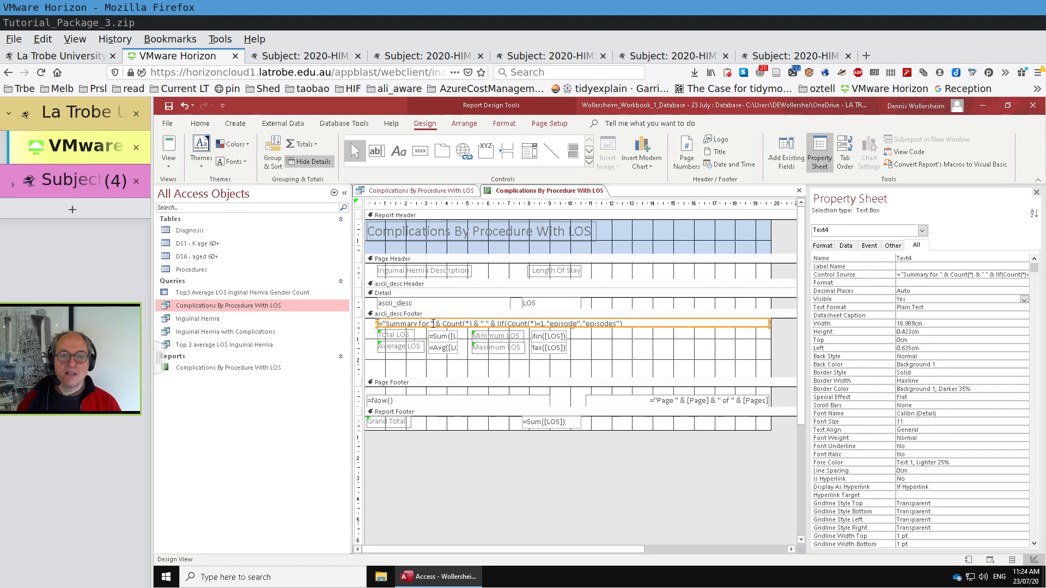
left_click(433, 324)
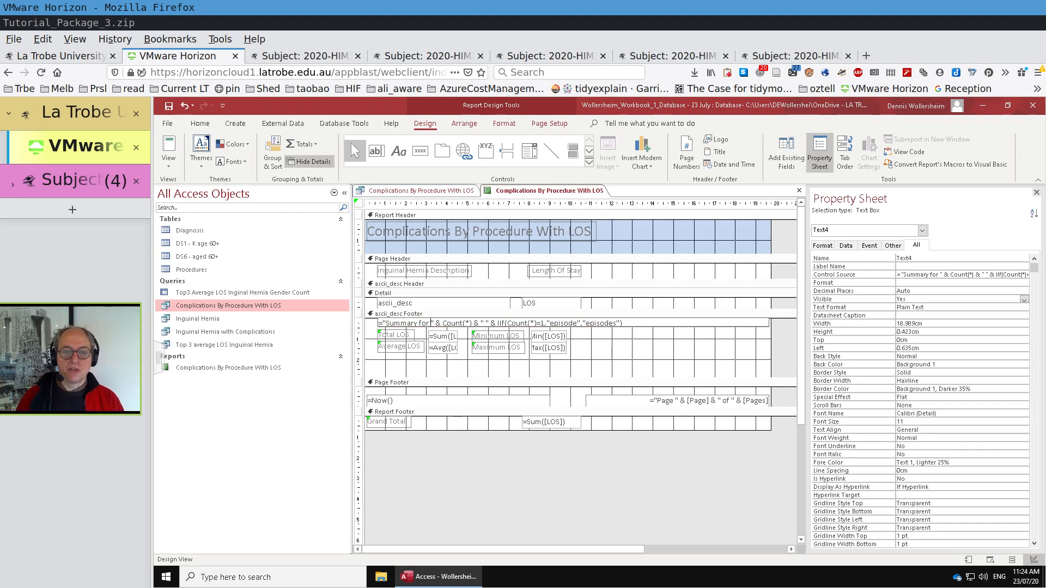
type("Ingnui")
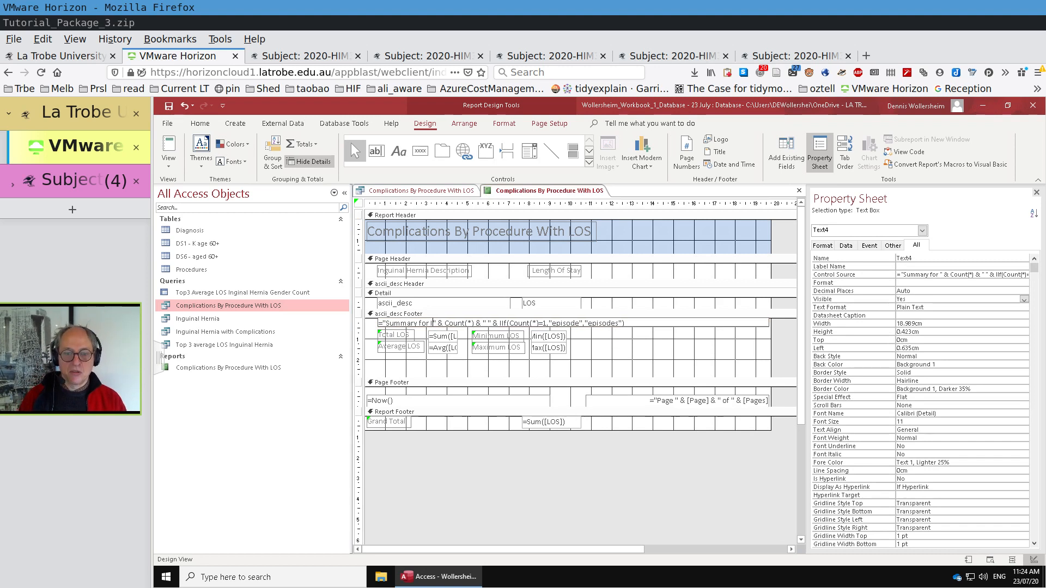
key("BackSpace")
key("BackSpace")
key("BackSpace")
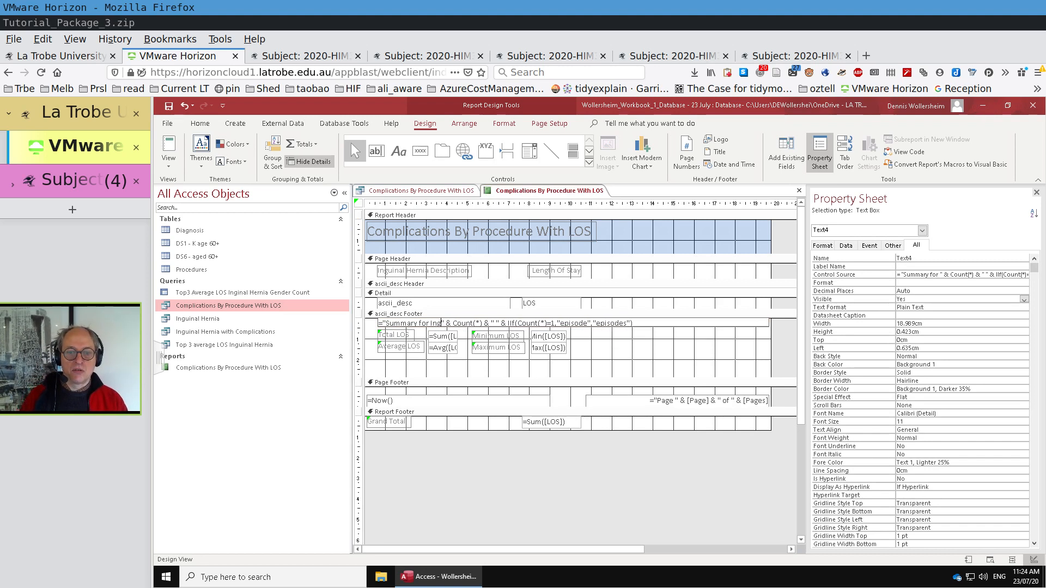
key("BackSpace")
key("BackSpace")
key("BackSpace")
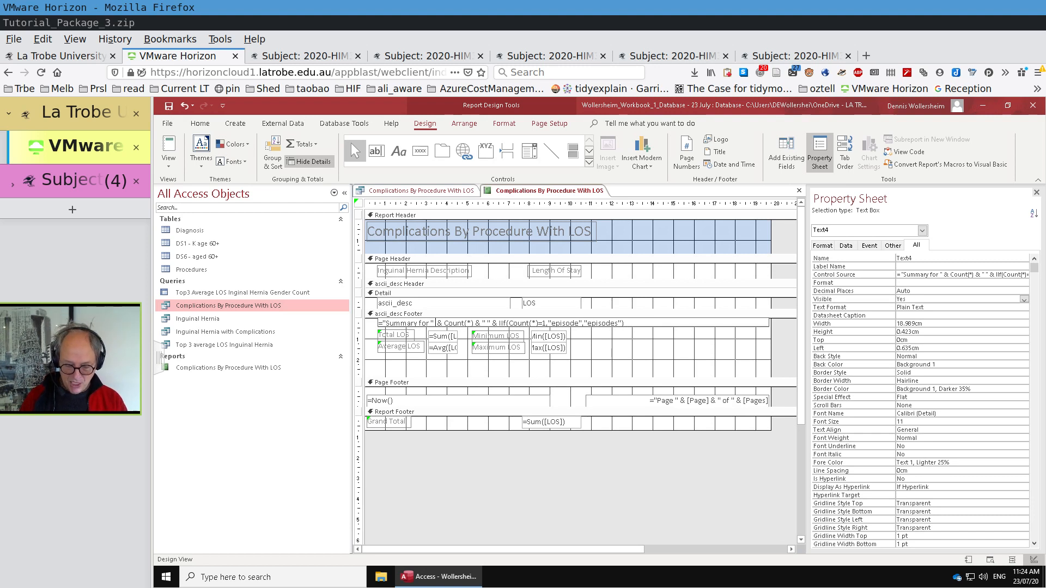
- Add & [ascii_desc] after "Summary for " in the footer's summary expression, and check the result in Report View
type("& [a")
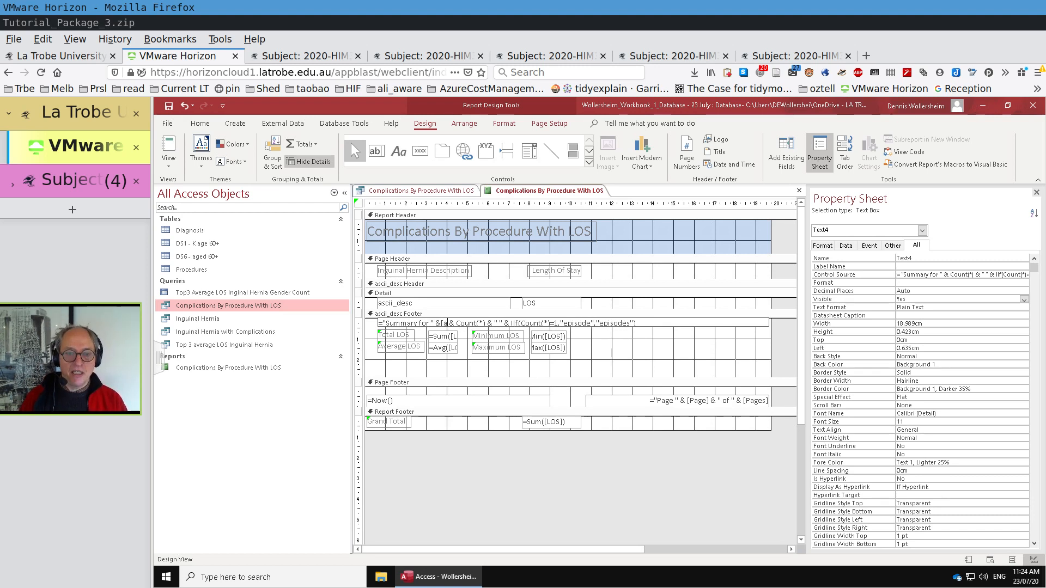
type("scii")
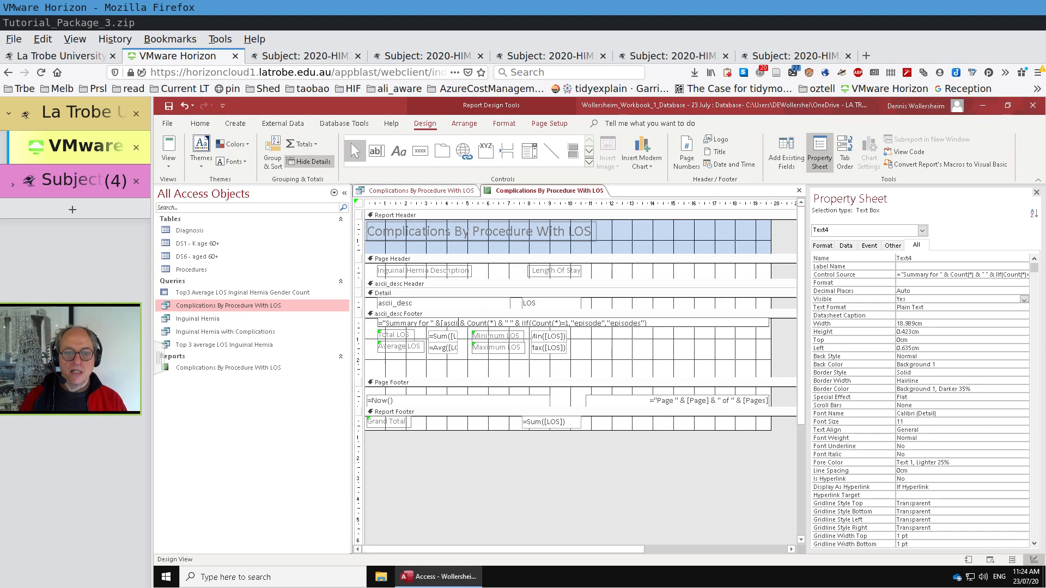
type("_desc")
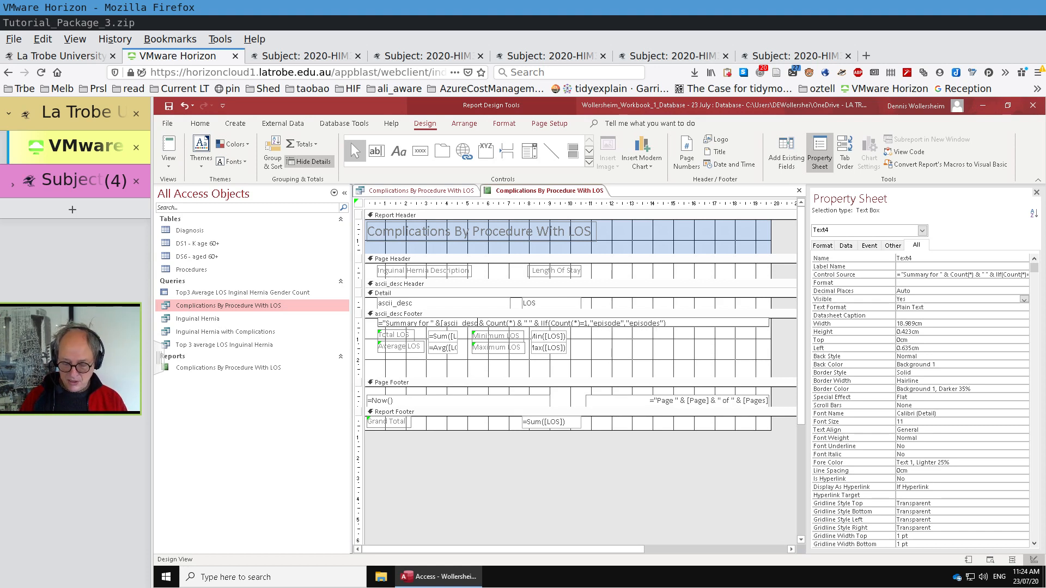
type("]")
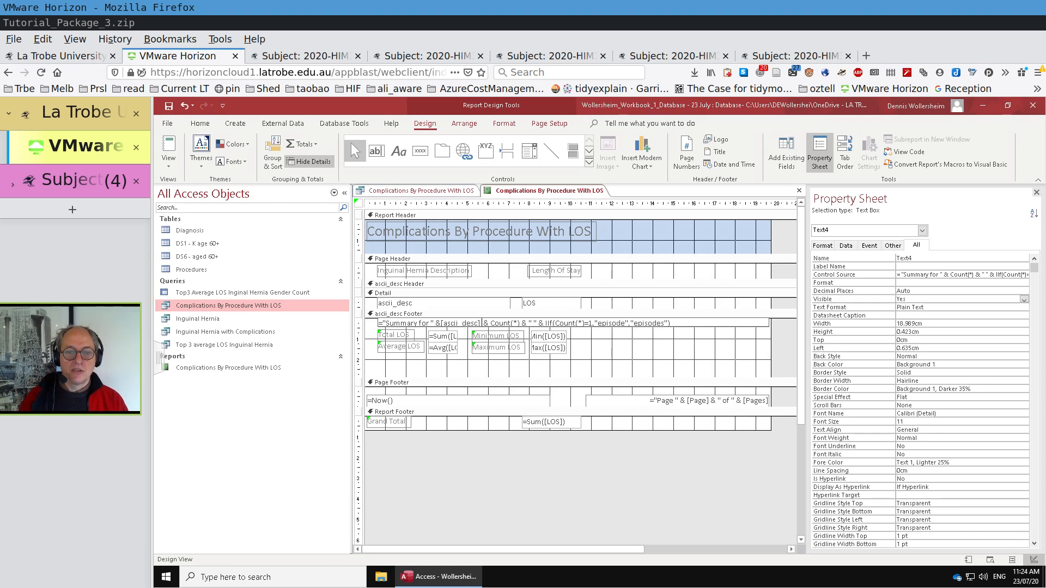
left_click(168, 146)
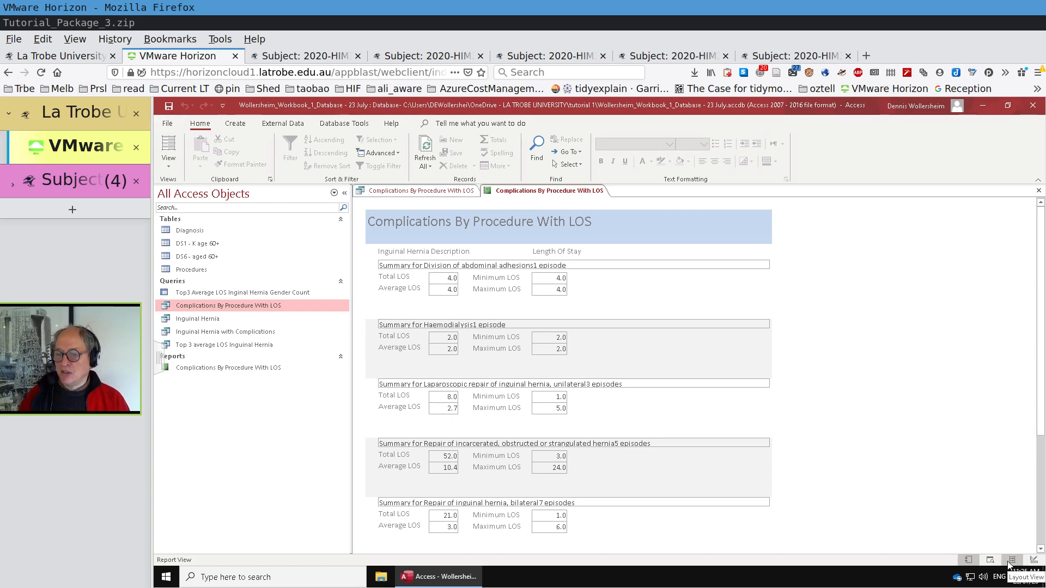
- Return to Design View and insert " " & before Count(*) in the summary expression to separate the description from the count
left_click(1033, 560)
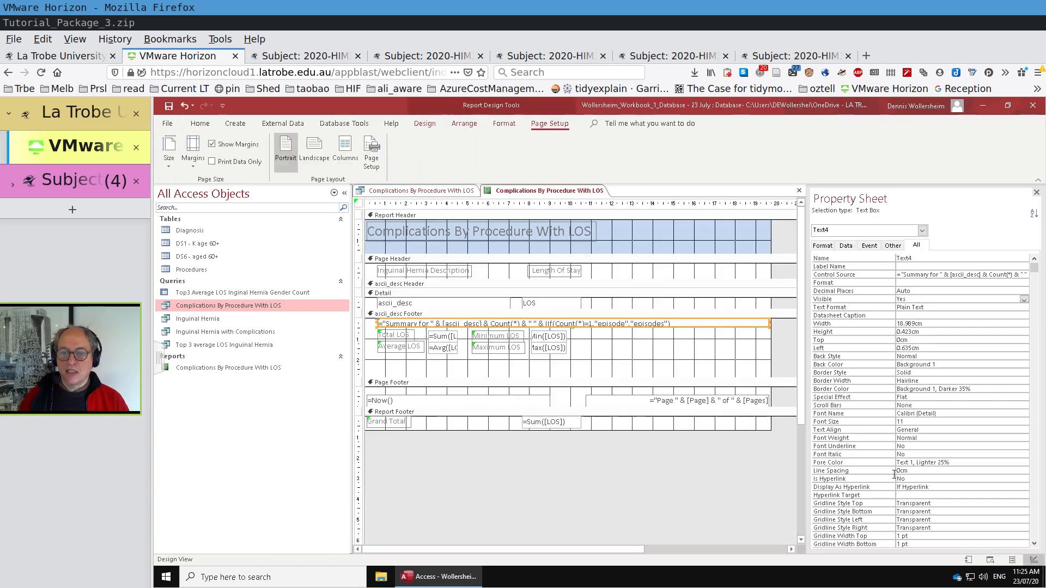
left_click(484, 322)
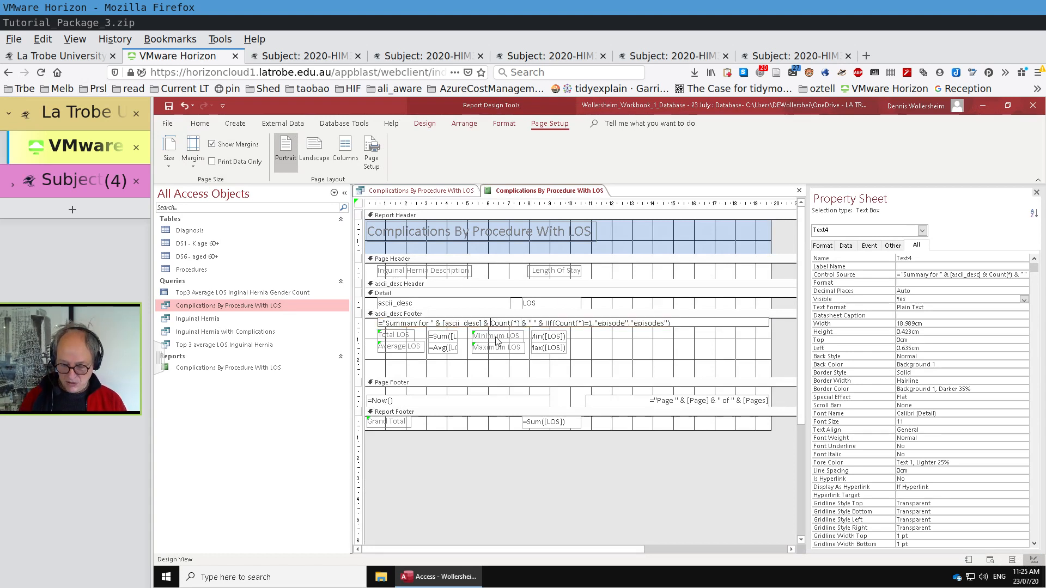
type("\"")
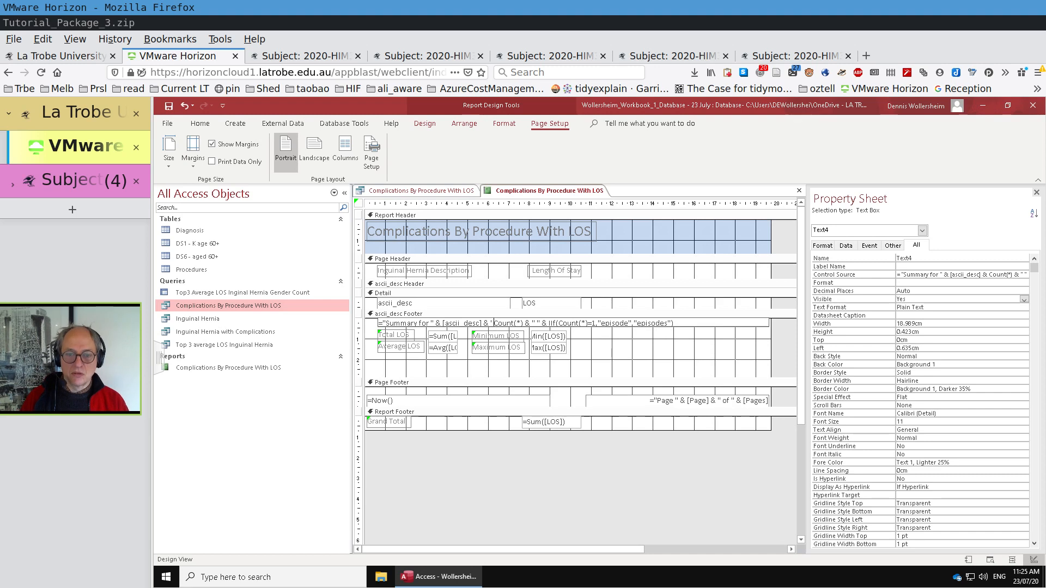
type(" \"")
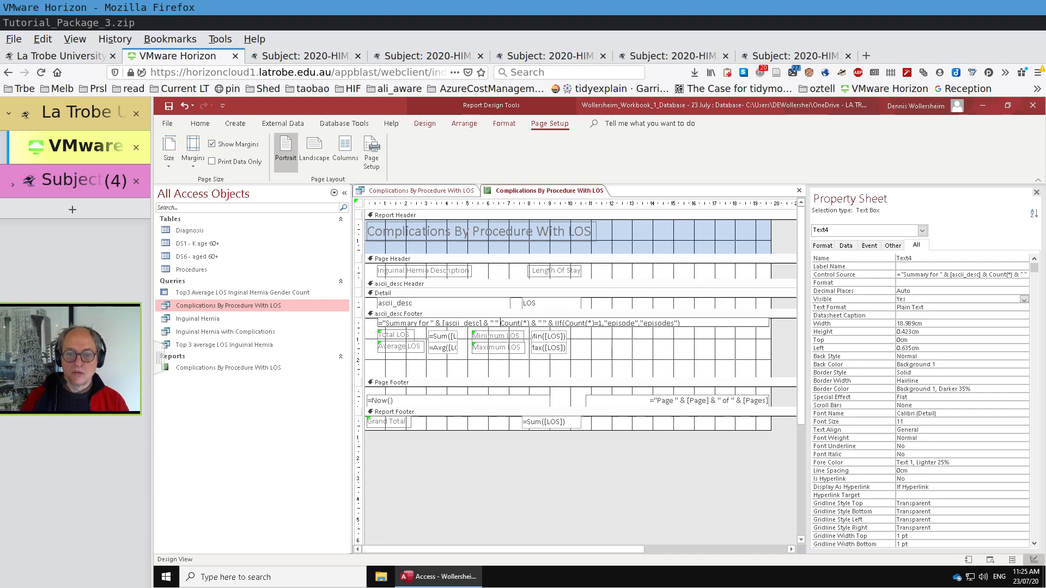
type(" &")
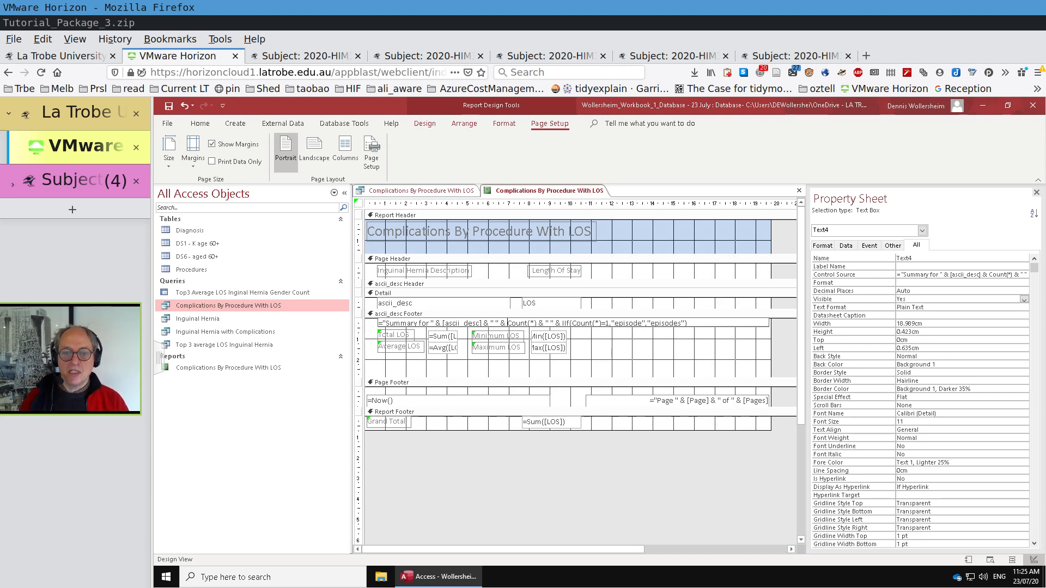